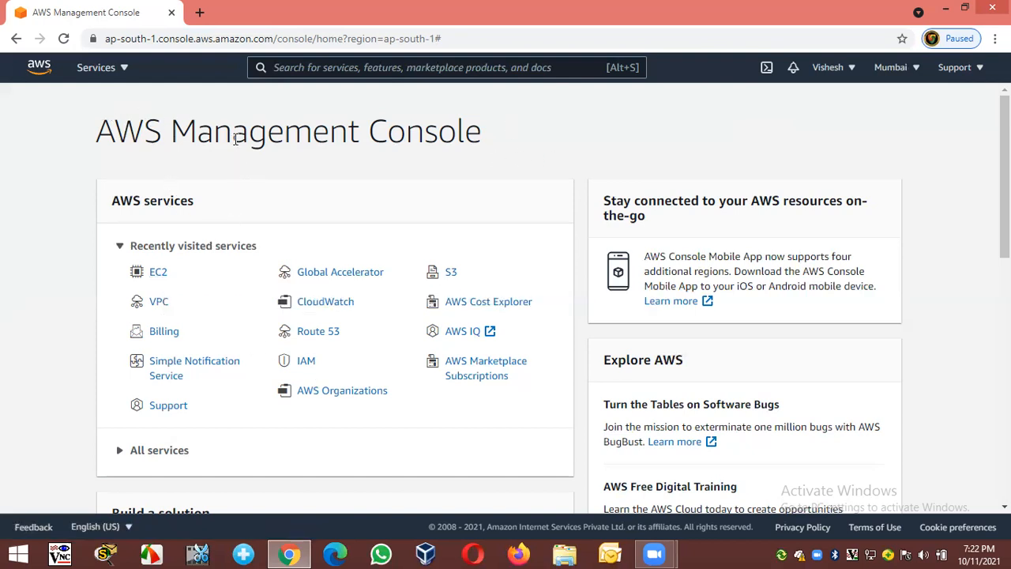
pyautogui.moveTo(95, 132); pyautogui.dragTo(521, 158)
pyautogui.click(521, 158)
pyautogui.moveTo(97, 131); pyautogui.dragTo(482, 151)
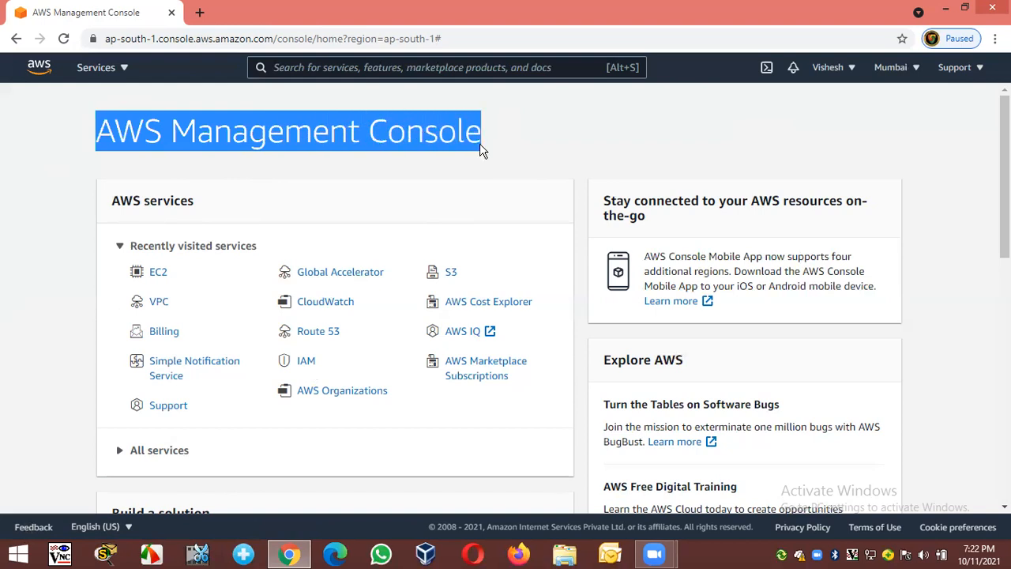
pyautogui.click(512, 156)
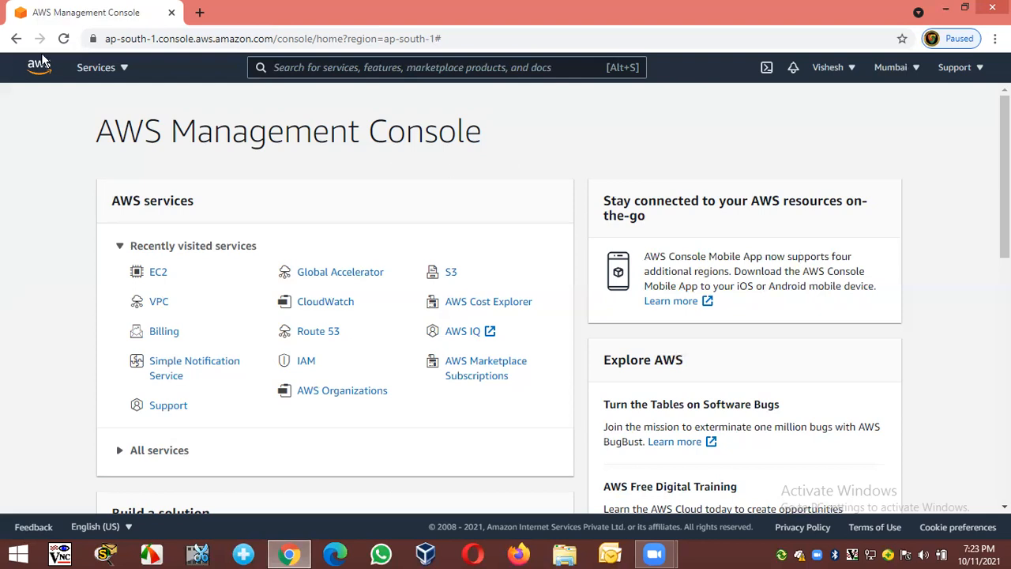
# Open the EC2 service dashboard and refresh its resource summary.
pyautogui.click(96, 69)
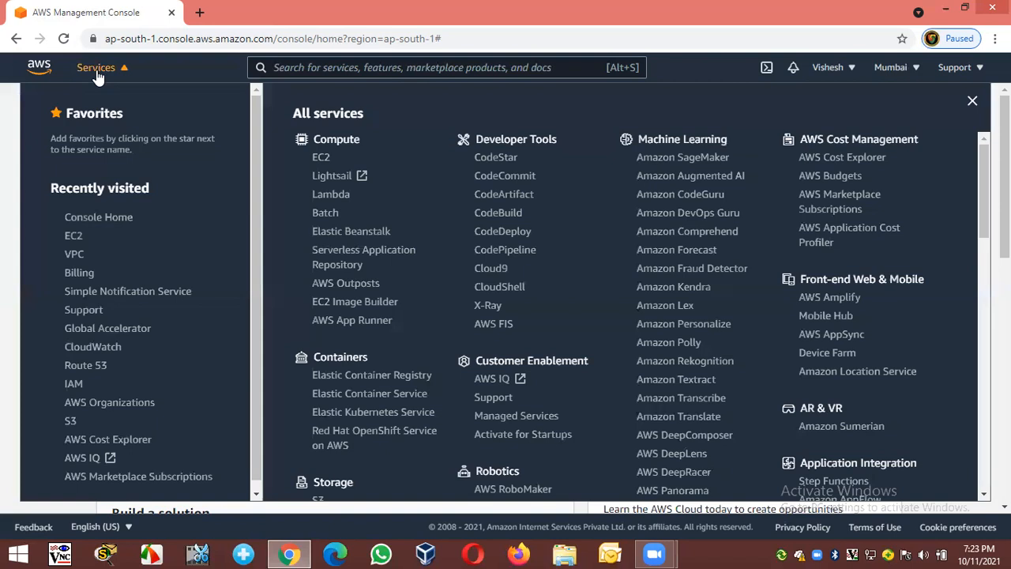
pyautogui.click(321, 158)
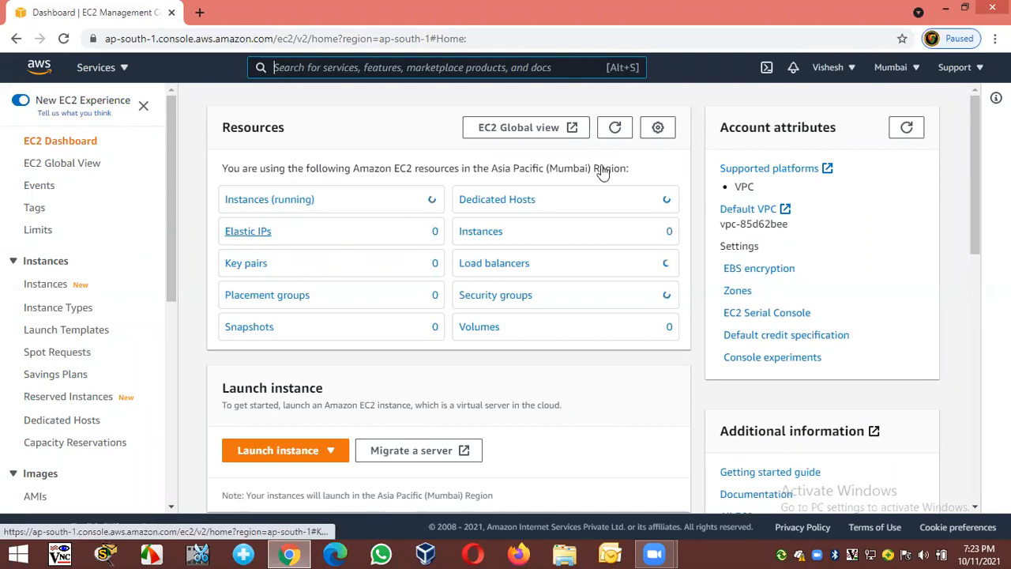
pyautogui.click(615, 128)
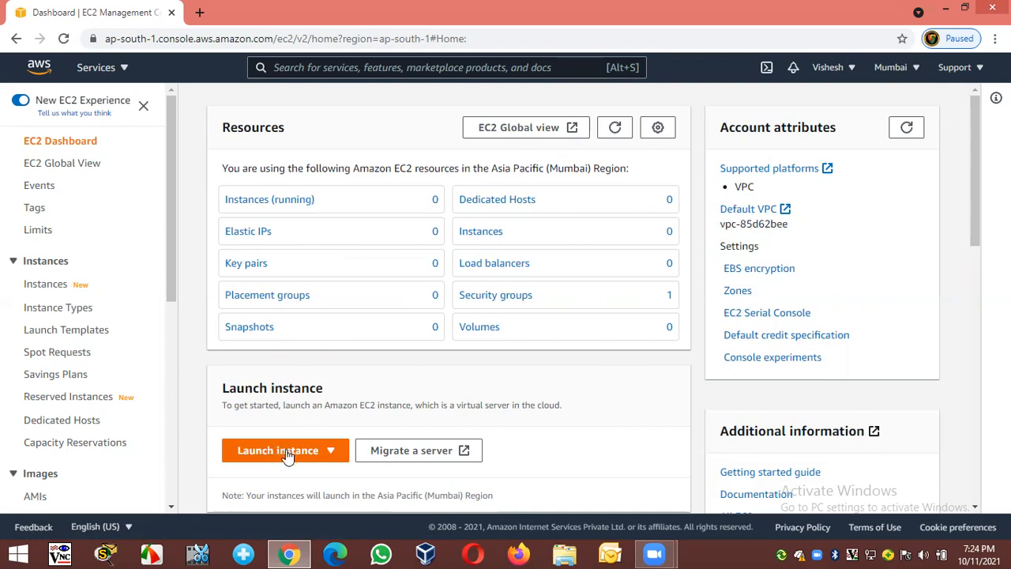
# Open the EC2 Instances list, check it for existing instances in the Mumbai region and enlarge the list area.
pyautogui.click(35, 286)
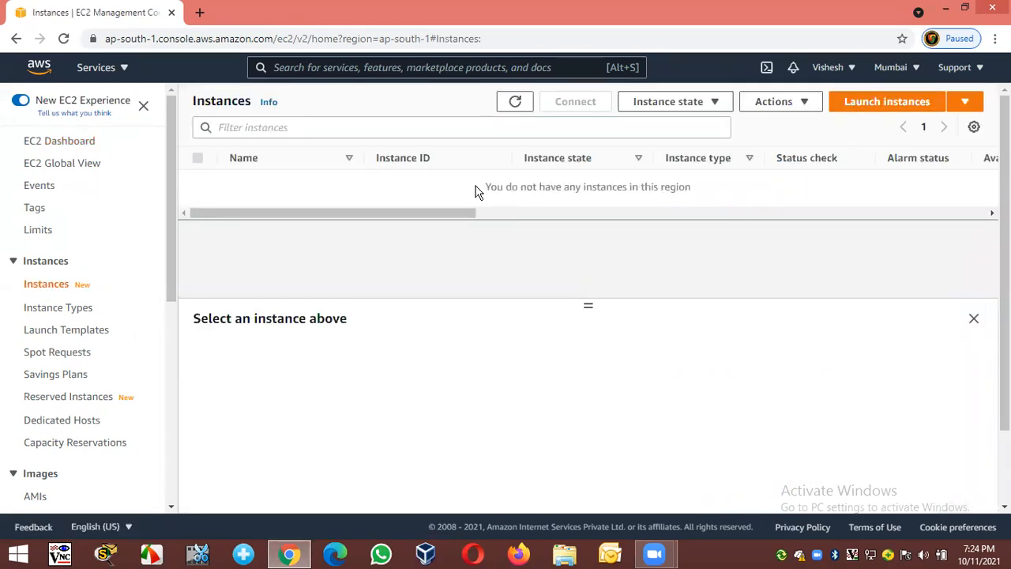
pyautogui.moveTo(484, 187); pyautogui.dragTo(703, 201)
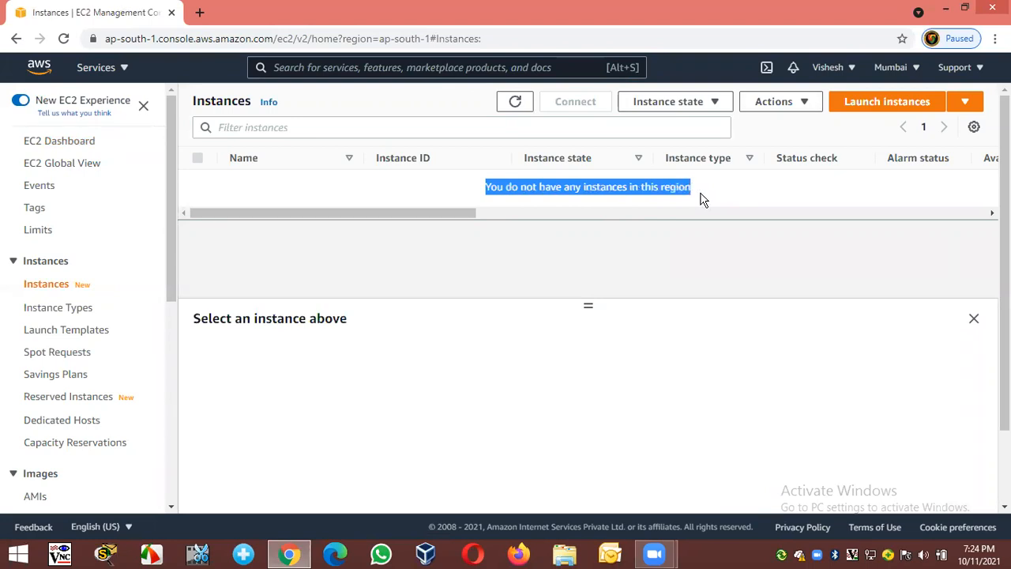
pyautogui.click(806, 162)
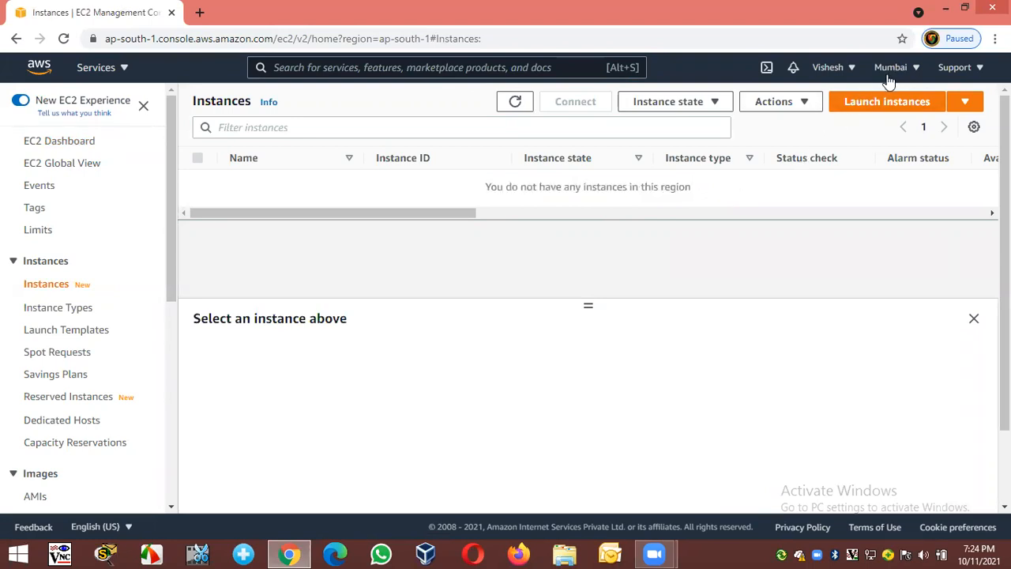
pyautogui.moveTo(485, 186); pyautogui.dragTo(693, 188)
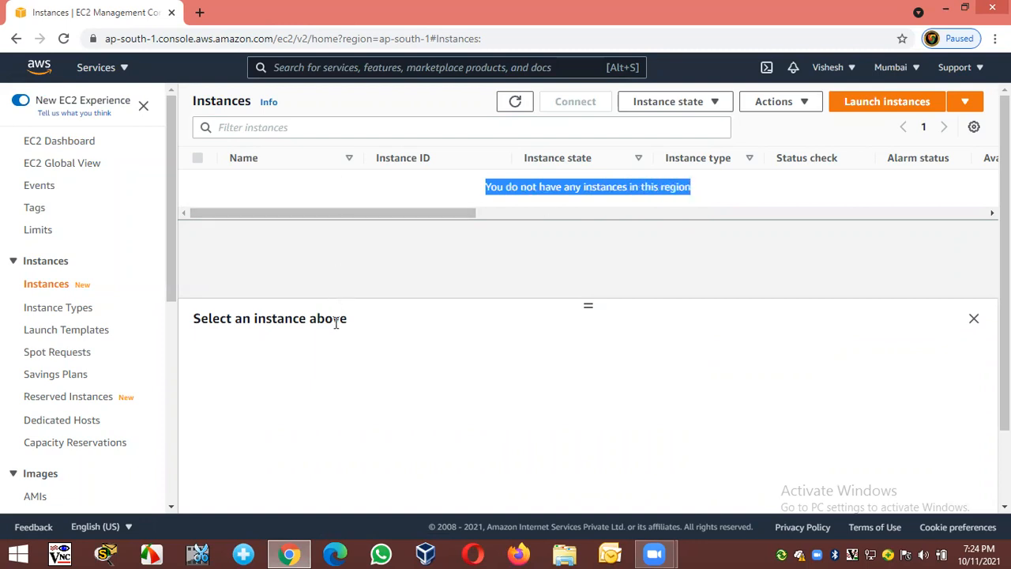
pyautogui.moveTo(588, 304); pyautogui.dragTo(589, 390)
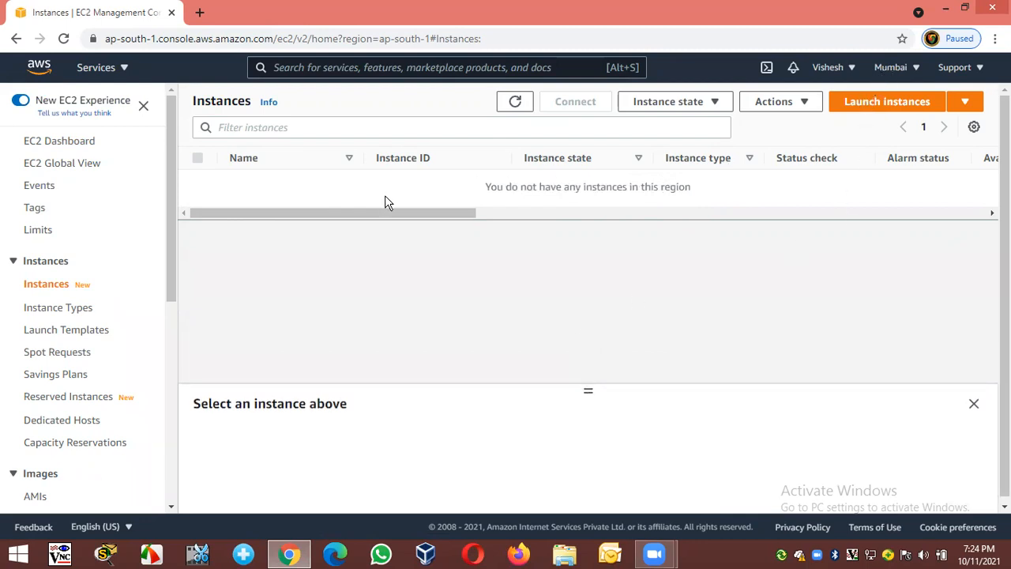
pyautogui.moveTo(488, 188); pyautogui.dragTo(693, 197)
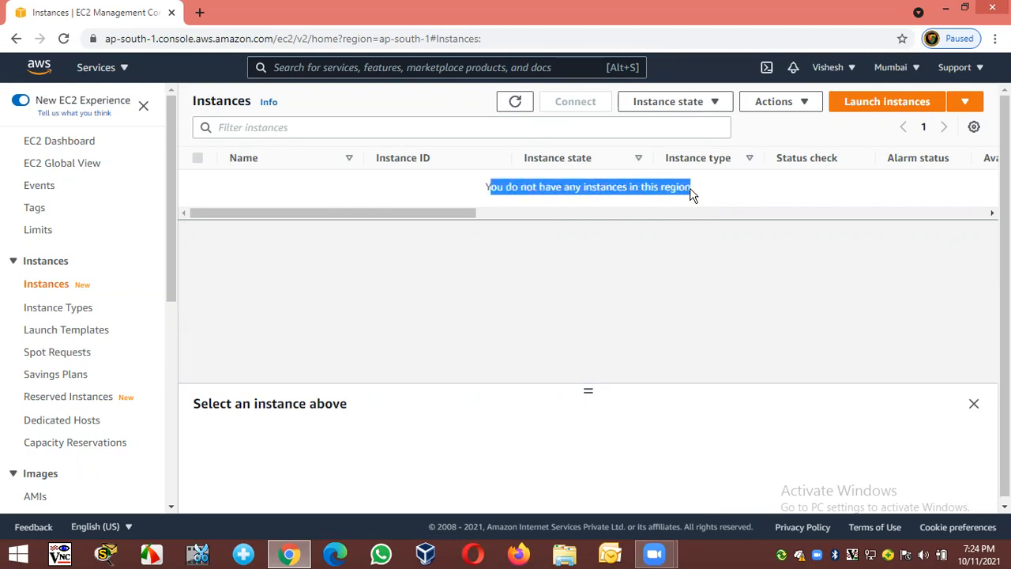
pyautogui.click(695, 323)
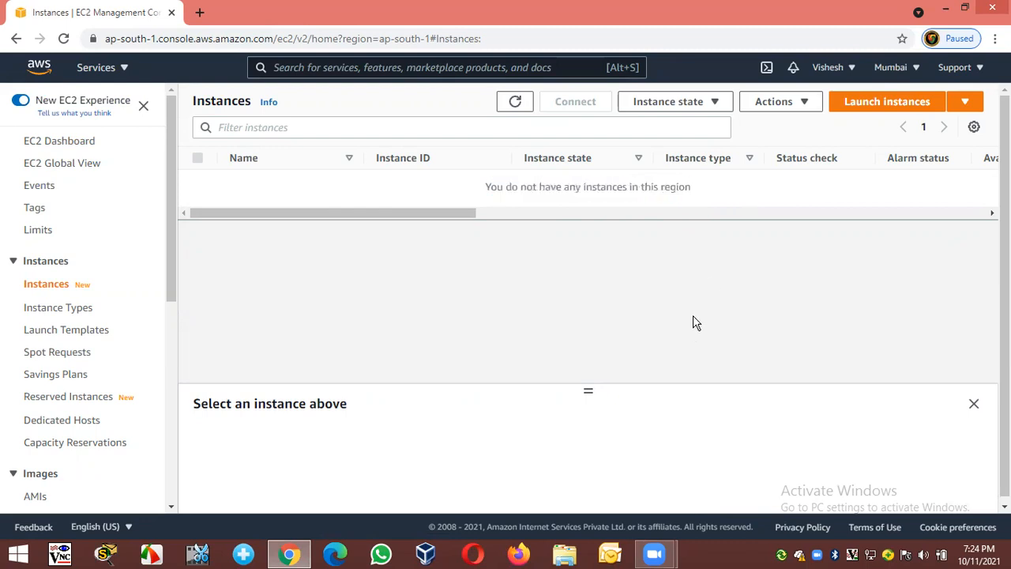
# Switch the region to US West (N. California) to check its instances, then return to Asia Pacific (Mumbai).
pyautogui.click(897, 68)
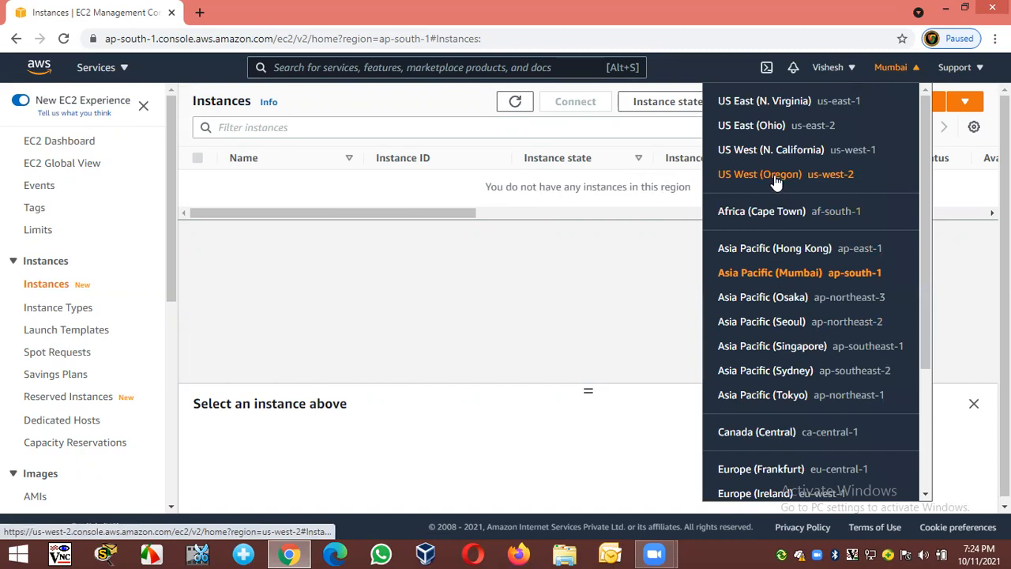
pyautogui.click(771, 151)
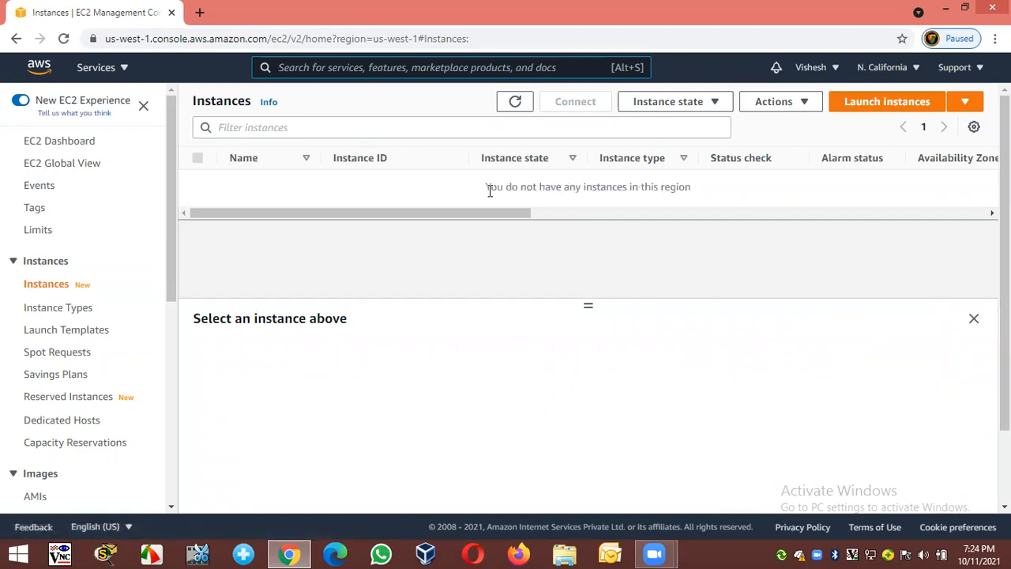
pyautogui.click(869, 68)
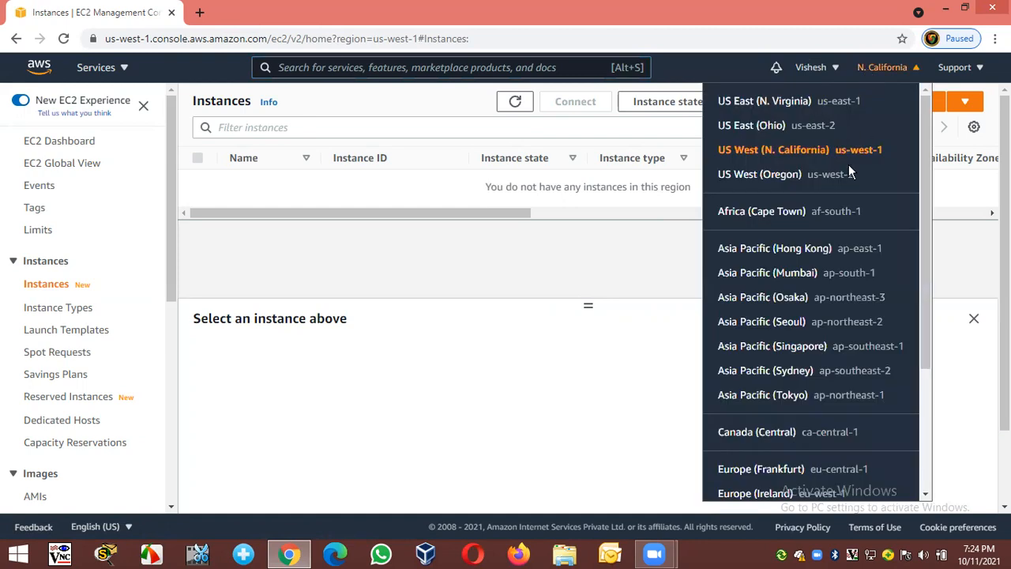
pyautogui.click(793, 270)
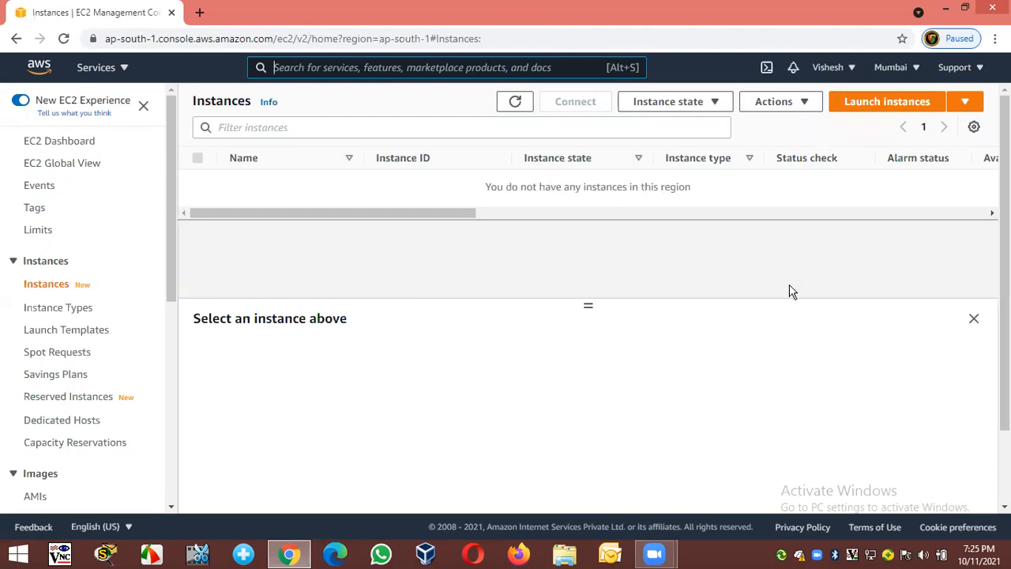
# Start launching a new EC2 instance in the Mumbai region, bringing up the Amazon Machine Image selection.
pyautogui.moveTo(586, 309); pyautogui.dragTo(591, 361)
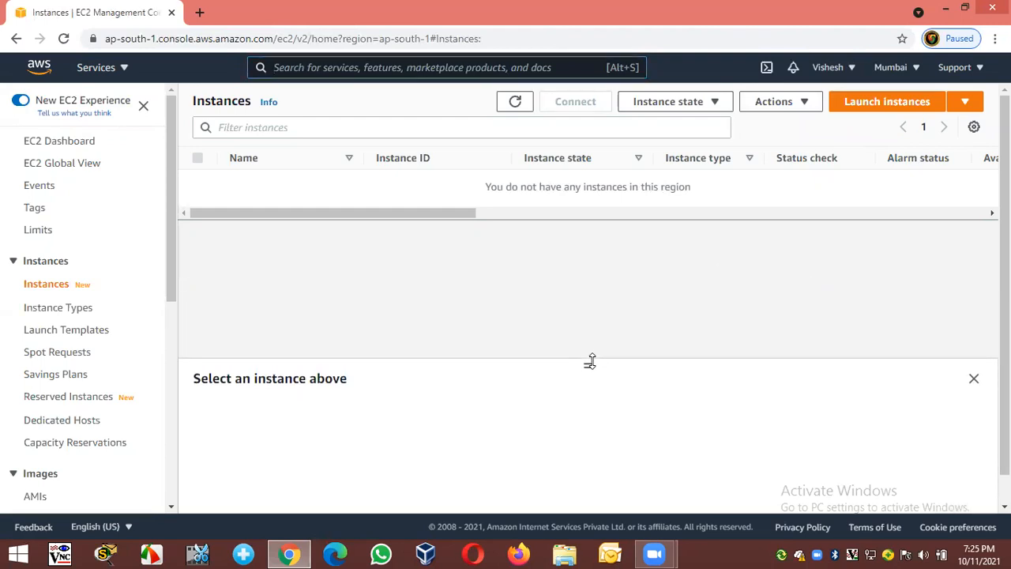
pyautogui.click(852, 106)
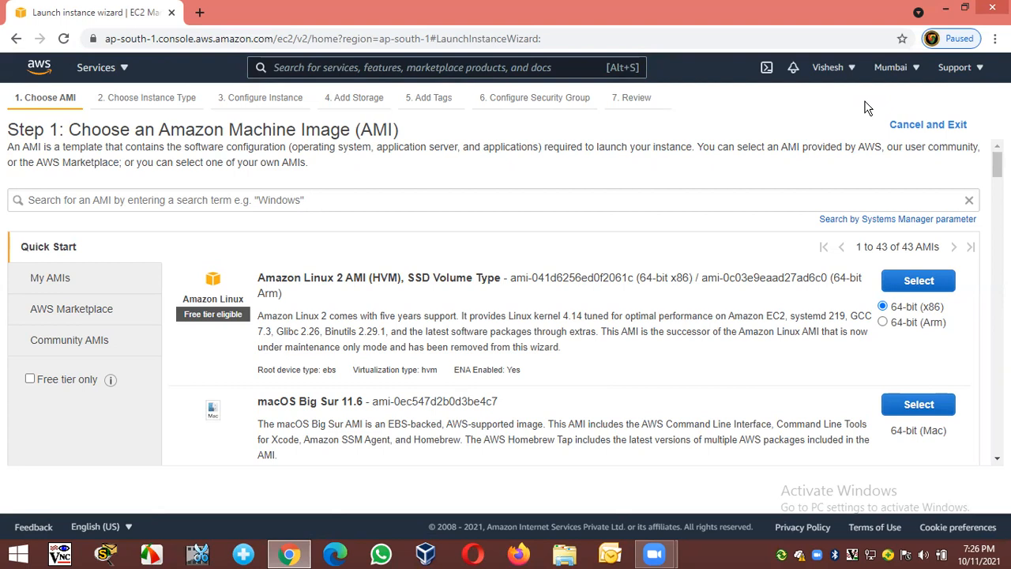
pyautogui.moveTo(160, 133); pyautogui.dragTo(392, 131)
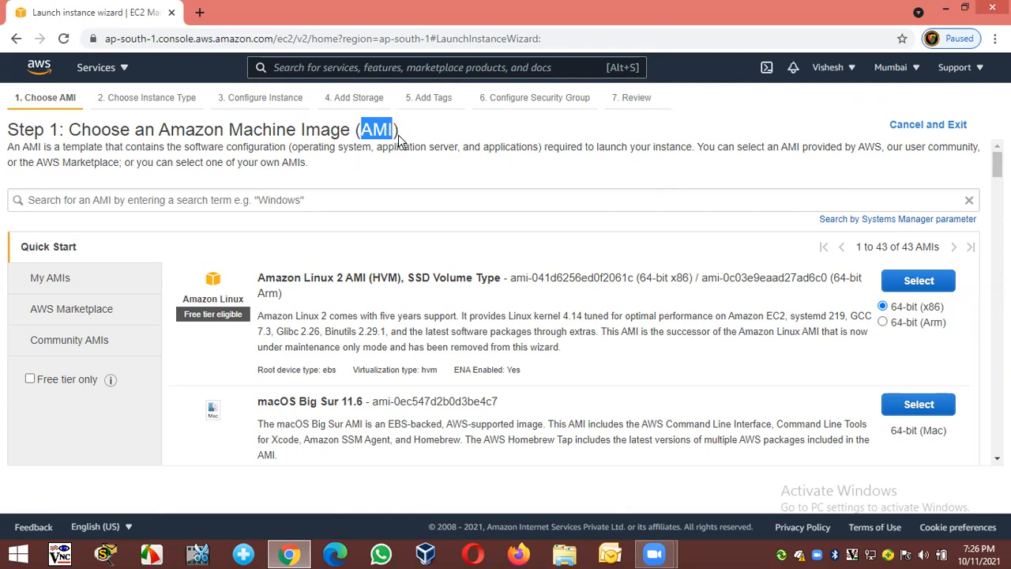
pyautogui.click(399, 141)
# Browse the Quick Start list of Amazon Machine Images and return to its beginning.
pyautogui.scroll(-2, 476, 250)
pyautogui.scroll(-3, 477, 249)
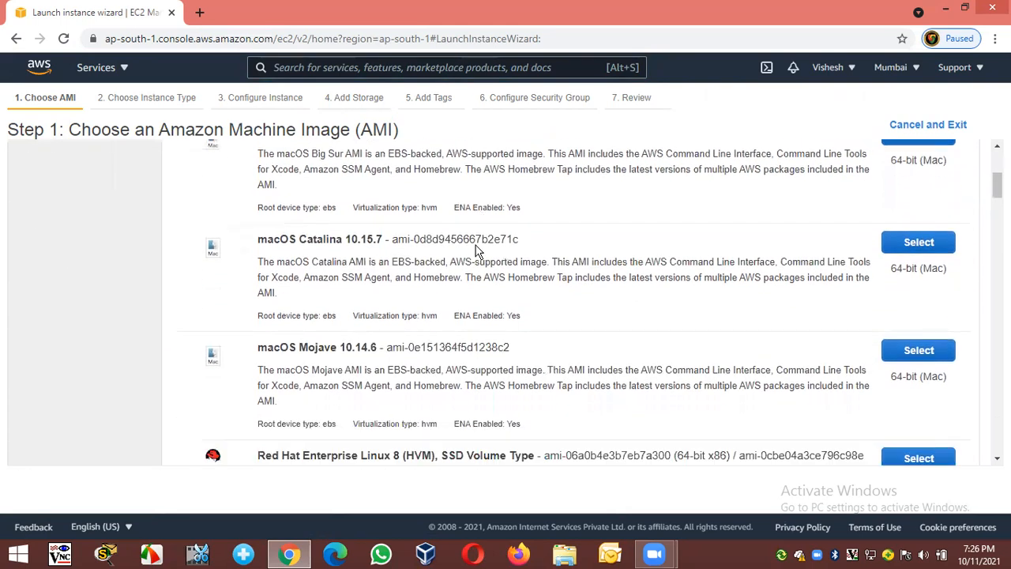
pyautogui.scroll(-4, 476, 249)
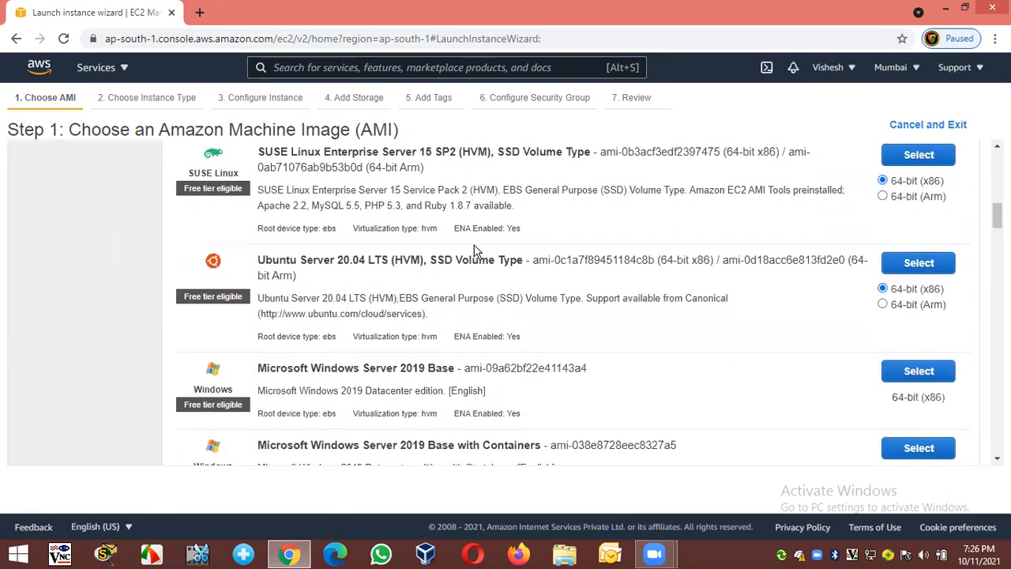
pyautogui.scroll(-1, 477, 251)
pyautogui.scroll(-6, 477, 250)
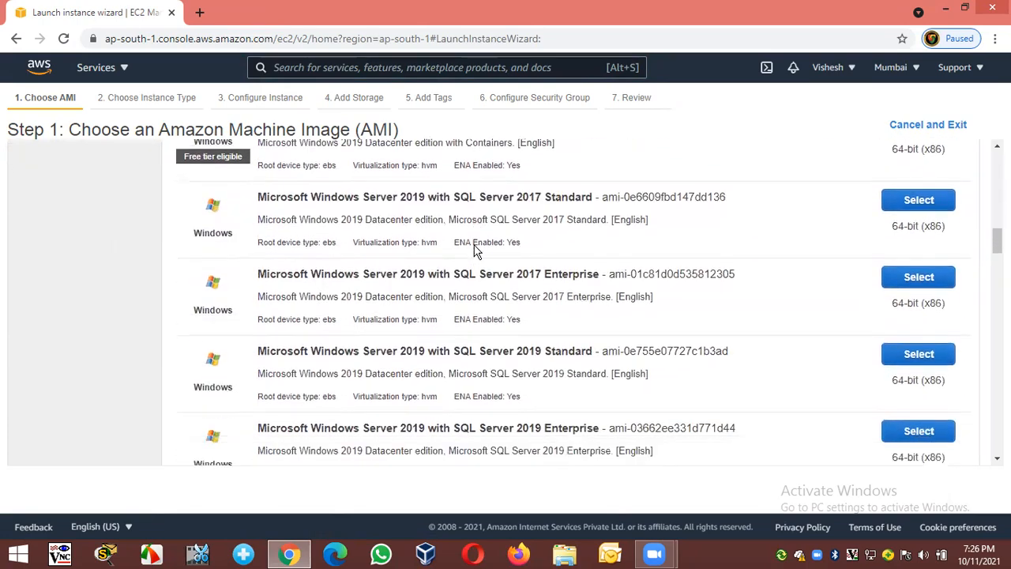
pyautogui.scroll(-3, 476, 249)
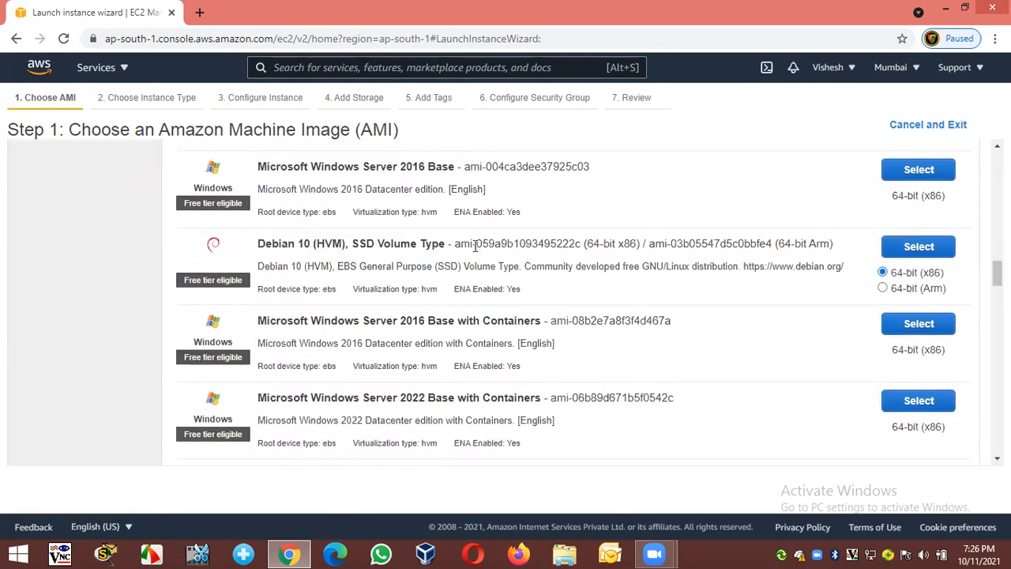
pyautogui.scroll(-5, 477, 248)
pyautogui.scroll(-10, 475, 248)
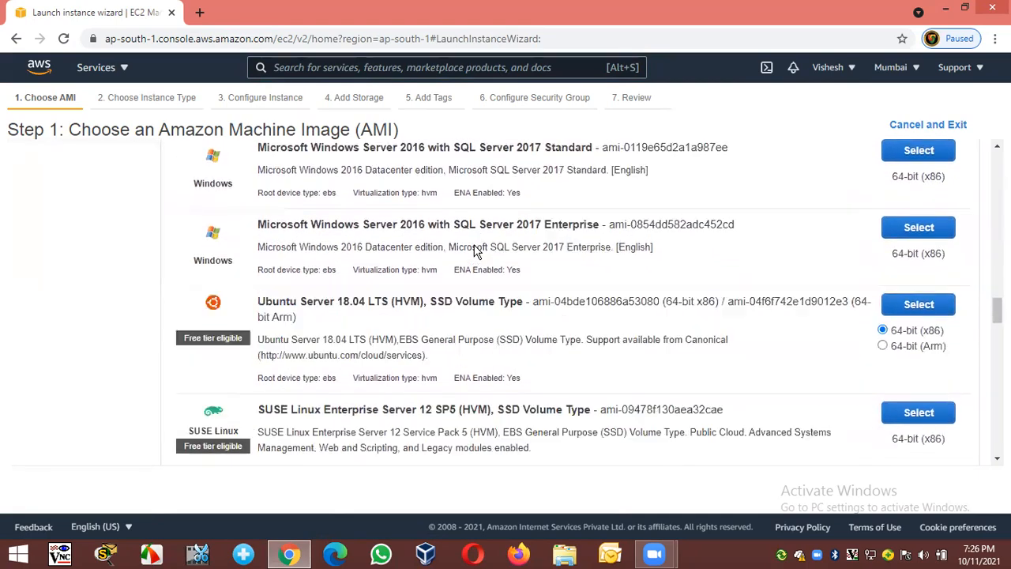
pyautogui.press('Home')
# Examine the Amazon Linux, macOS, Red Hat, SUSE and Ubuntu images offered in the Quick Start list.
pyautogui.moveTo(275, 278); pyautogui.dragTo(353, 290)
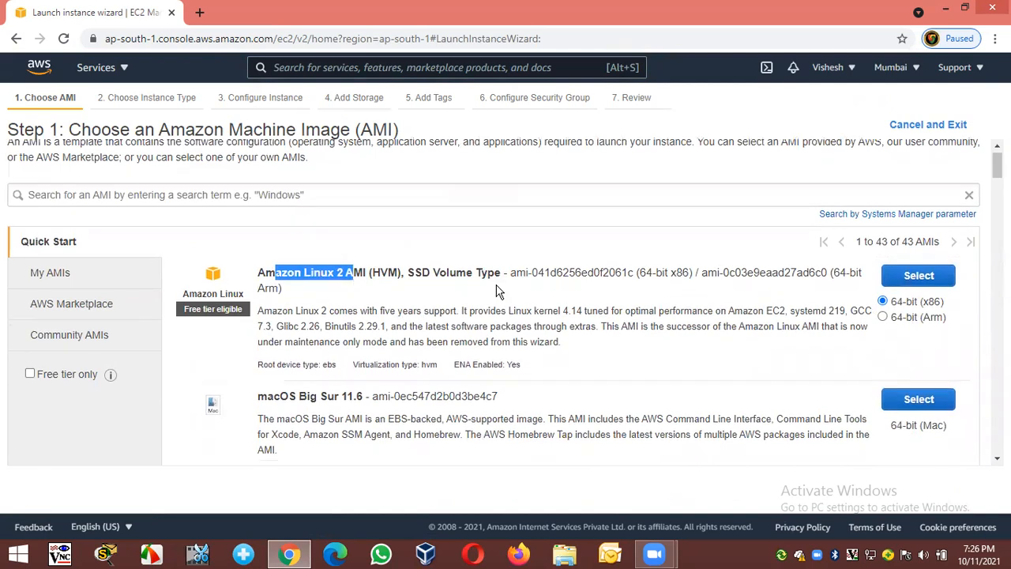
pyautogui.scroll(-2, 271, 340)
pyautogui.moveTo(269, 255); pyautogui.dragTo(320, 254)
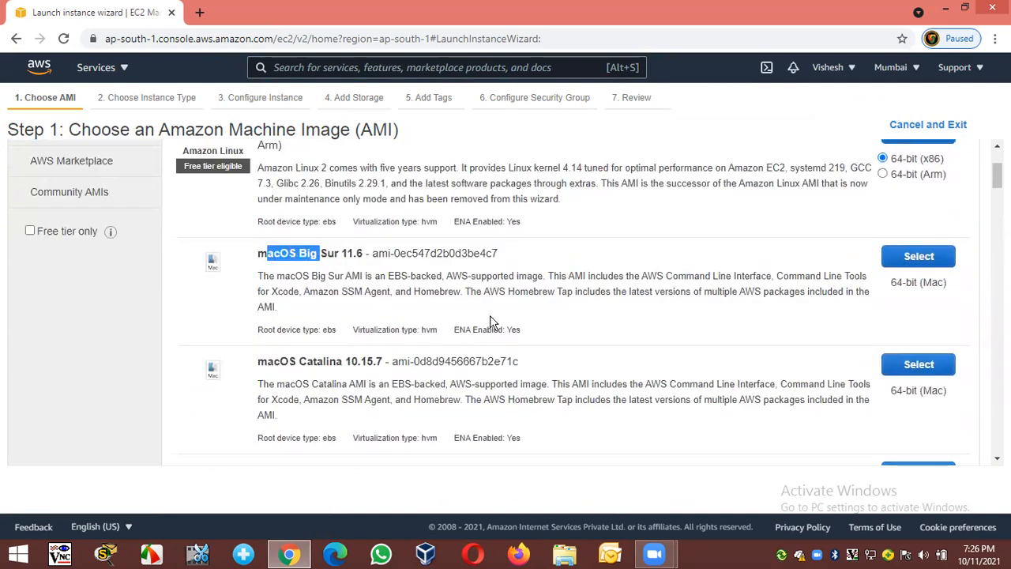
pyautogui.scroll(-2, 495, 322)
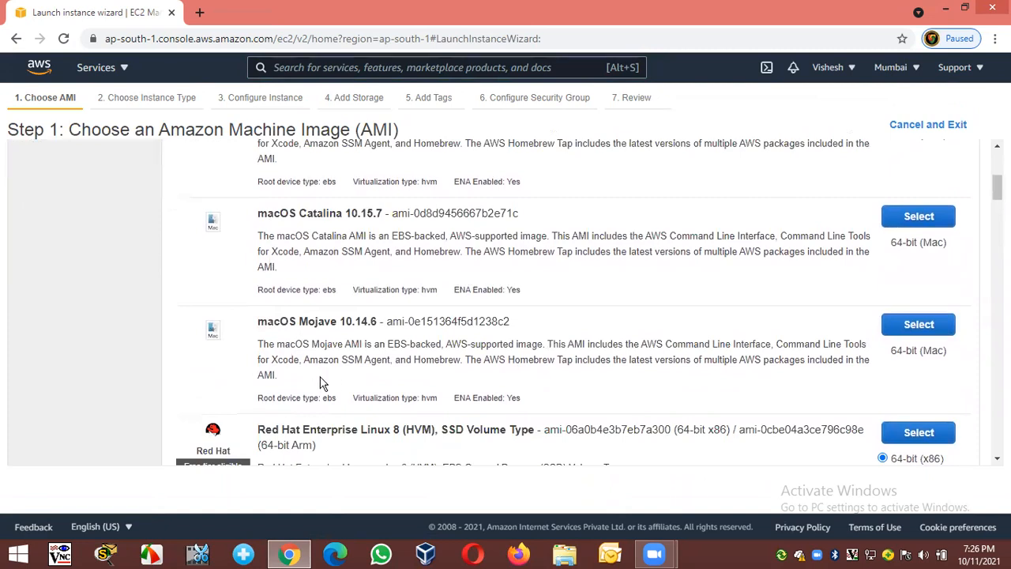
pyautogui.scroll(-2, 324, 383)
pyautogui.moveTo(258, 283); pyautogui.dragTo(401, 285)
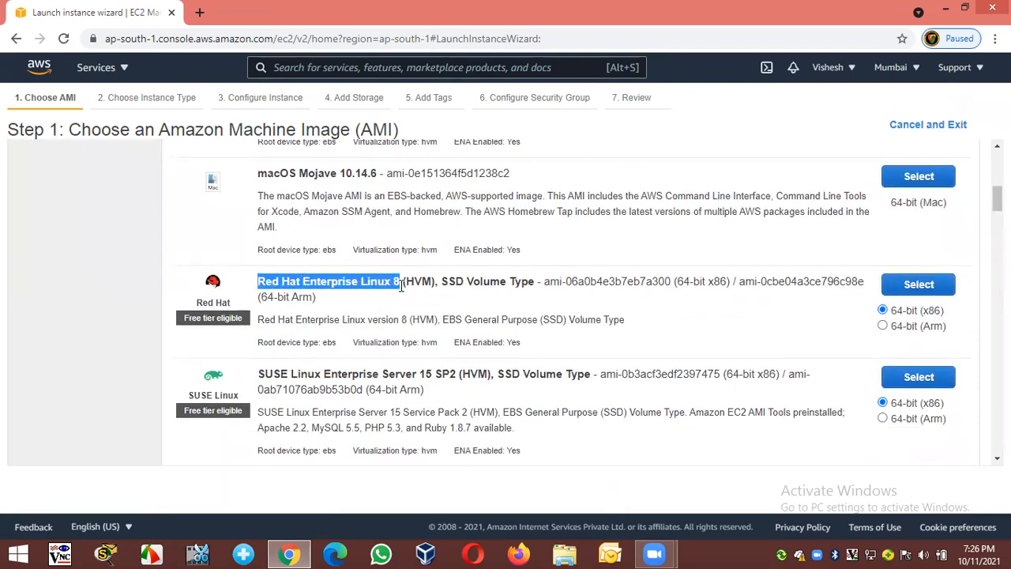
pyautogui.scroll(-2, 399, 288)
pyautogui.moveTo(265, 227); pyautogui.dragTo(316, 228)
pyautogui.moveTo(272, 338); pyautogui.dragTo(384, 335)
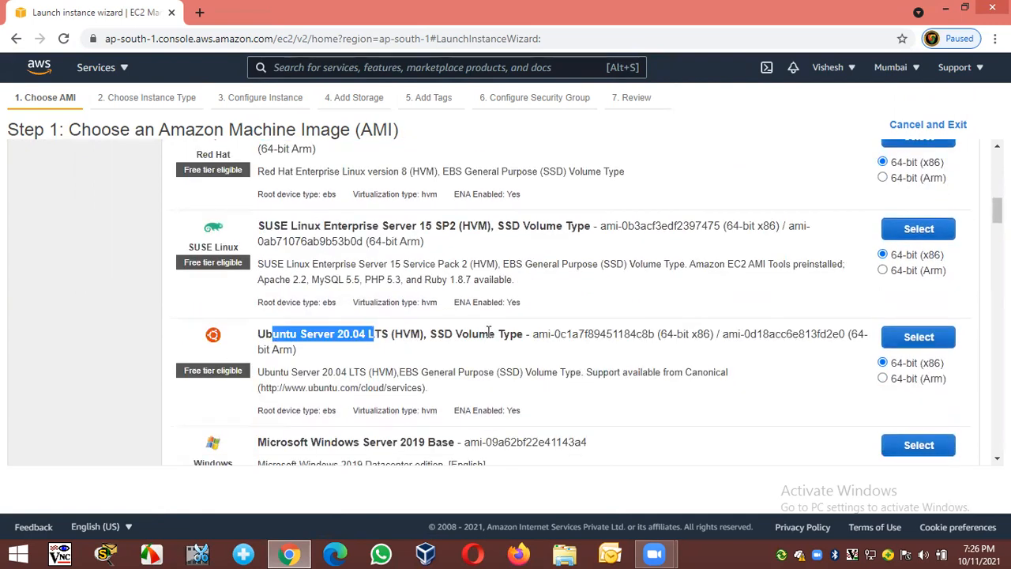
# Examine the Microsoft Windows Server images in the list, including the container, SQL Server, 2022 and 2016 variants.
pyautogui.scroll(-2, 486, 328)
pyautogui.moveTo(331, 294); pyautogui.dragTo(427, 294)
pyautogui.scroll(-1, 456, 317)
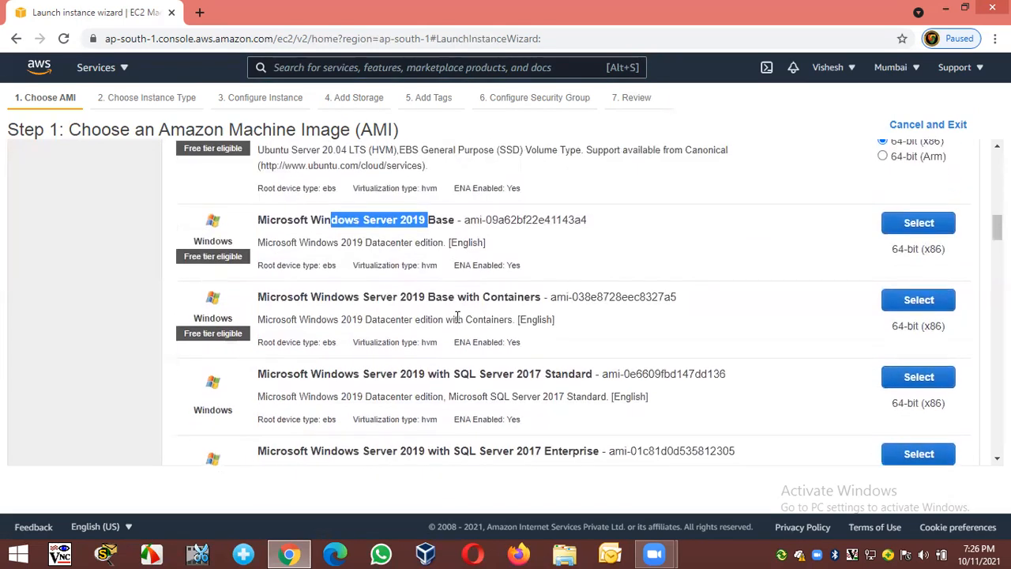
pyautogui.moveTo(363, 298); pyautogui.dragTo(542, 299)
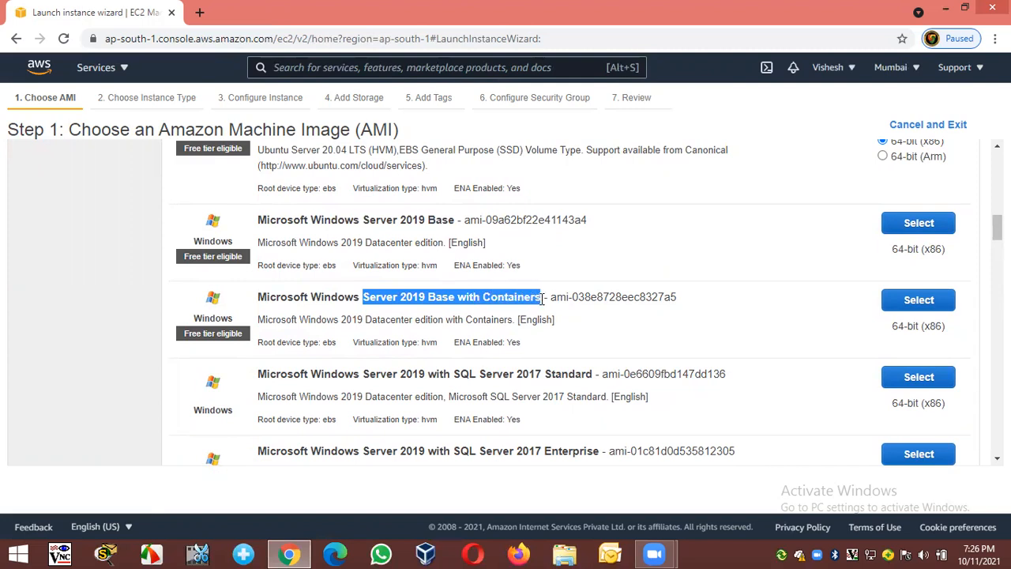
pyautogui.scroll(-2, 524, 319)
pyautogui.moveTo(362, 226); pyautogui.dragTo(521, 230)
pyautogui.scroll(-2, 519, 234)
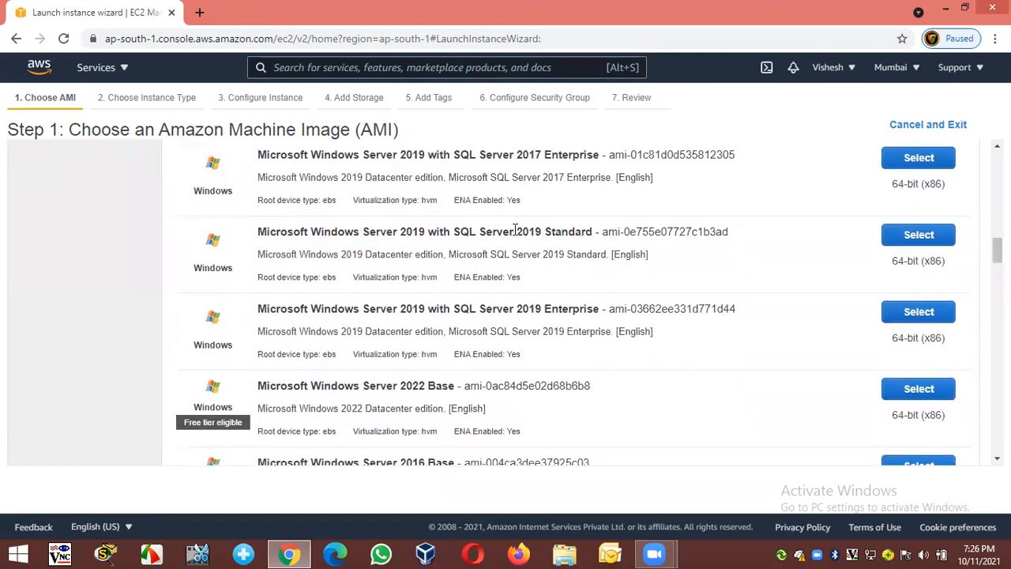
pyautogui.scroll(-1, 516, 229)
pyautogui.moveTo(311, 311); pyautogui.dragTo(430, 314)
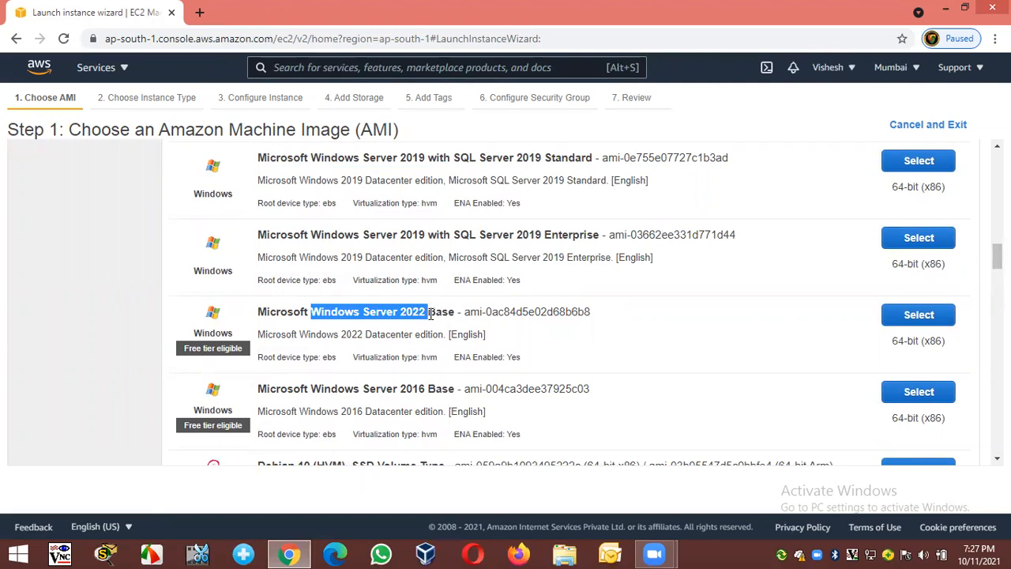
pyautogui.scroll(-1, 431, 313)
pyautogui.moveTo(353, 315); pyautogui.dragTo(442, 314)
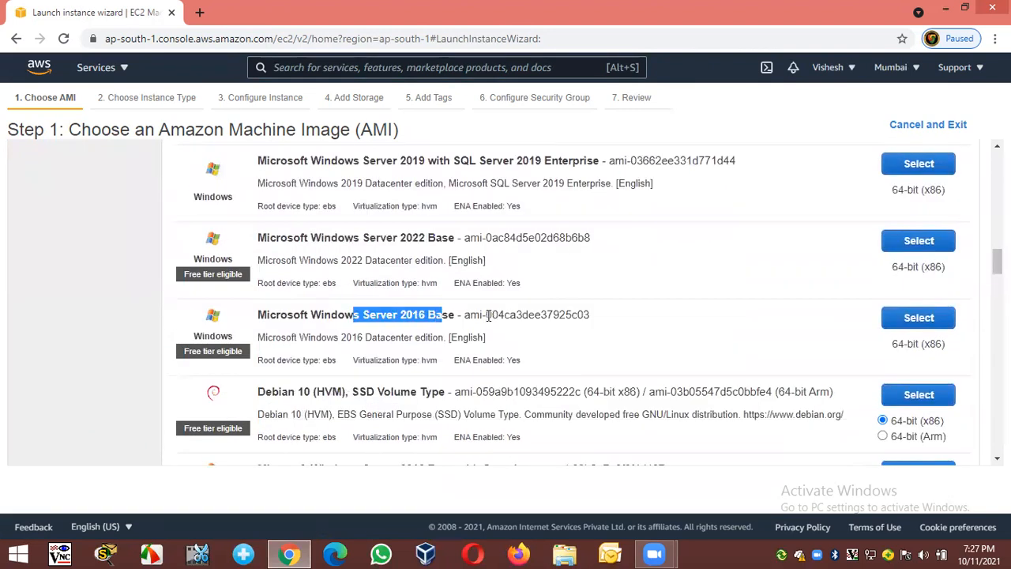
pyautogui.scroll(-3, 488, 314)
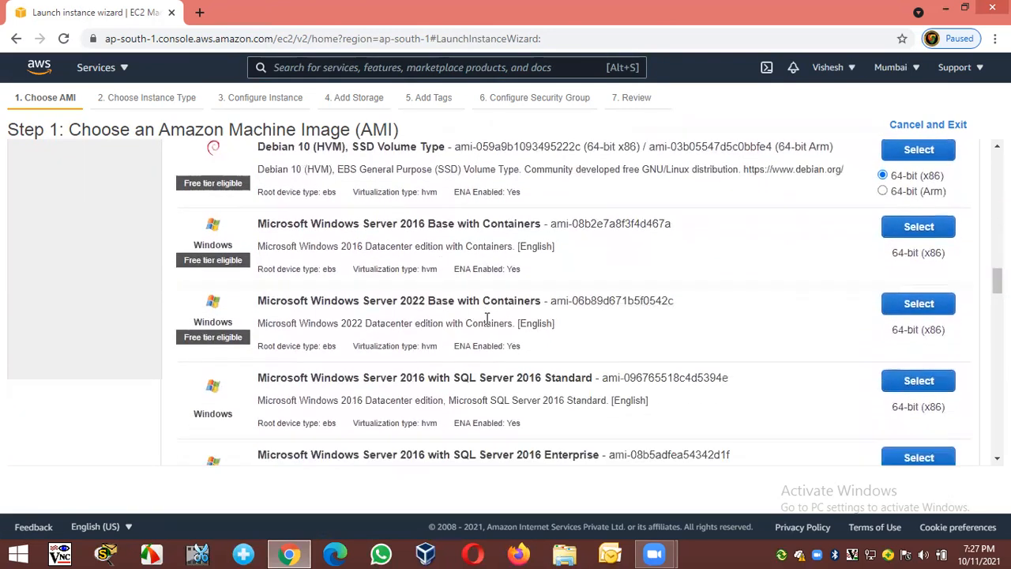
# Look through the remaining Windows Server, Ubuntu and SUSE Linux images and return to the beginning of the Quick Start list.
pyautogui.scroll(-2, 487, 317)
pyautogui.scroll(-3, 488, 320)
pyautogui.scroll(-2, 487, 324)
pyautogui.scroll(10, 484, 318)
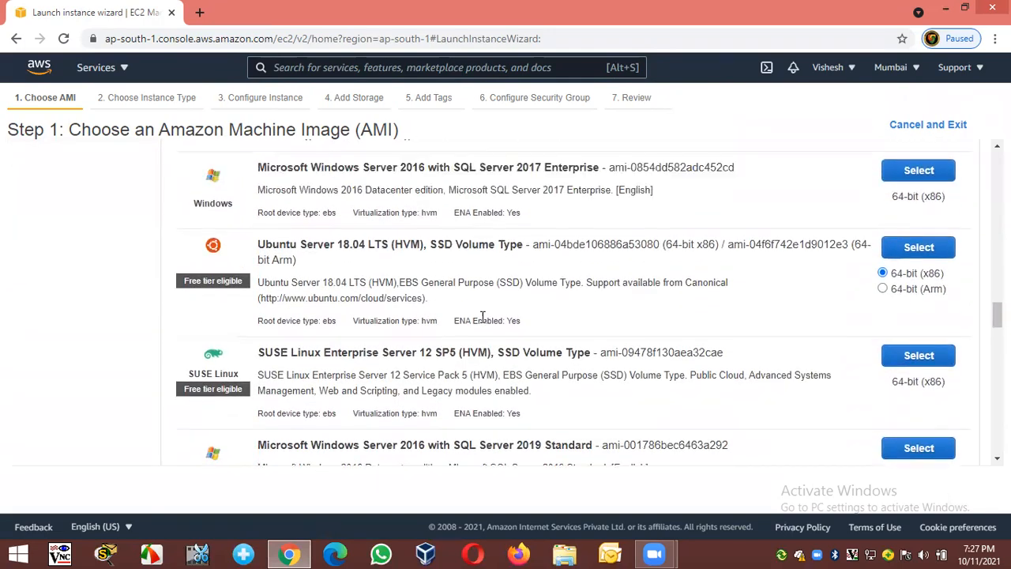
pyautogui.scroll(15, 482, 322)
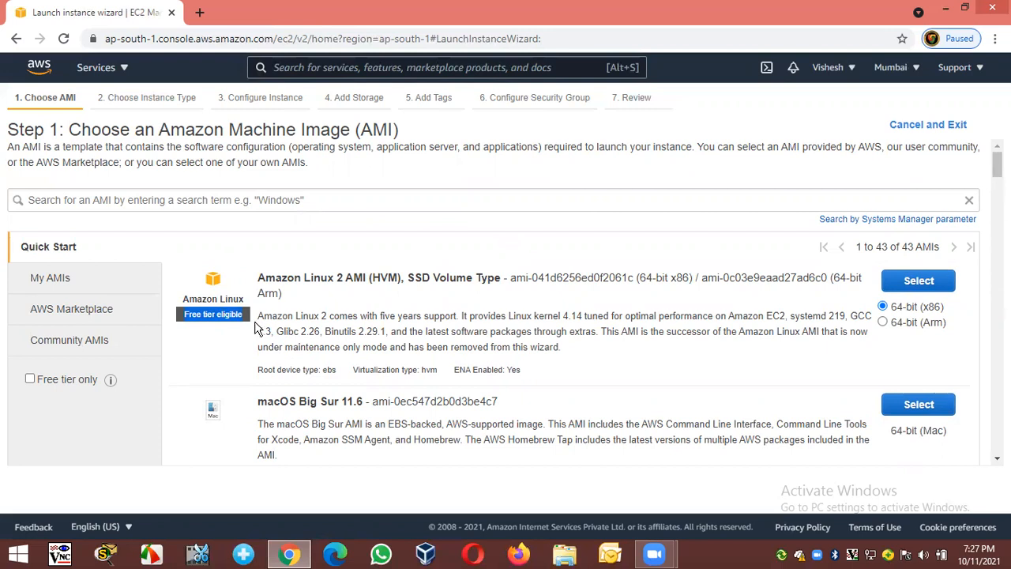
pyautogui.click(416, 201)
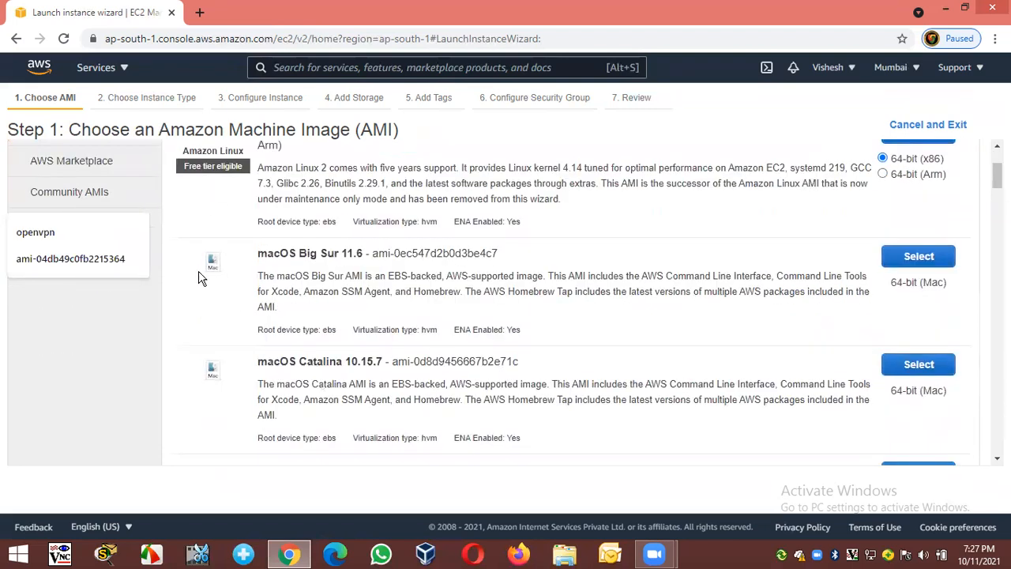
# Examine the macOS Big Sur, Catalina and Mojave images and the free tier label of the Red Hat Enterprise Linux 8 image.
pyautogui.moveTo(280, 253); pyautogui.dragTo(334, 255)
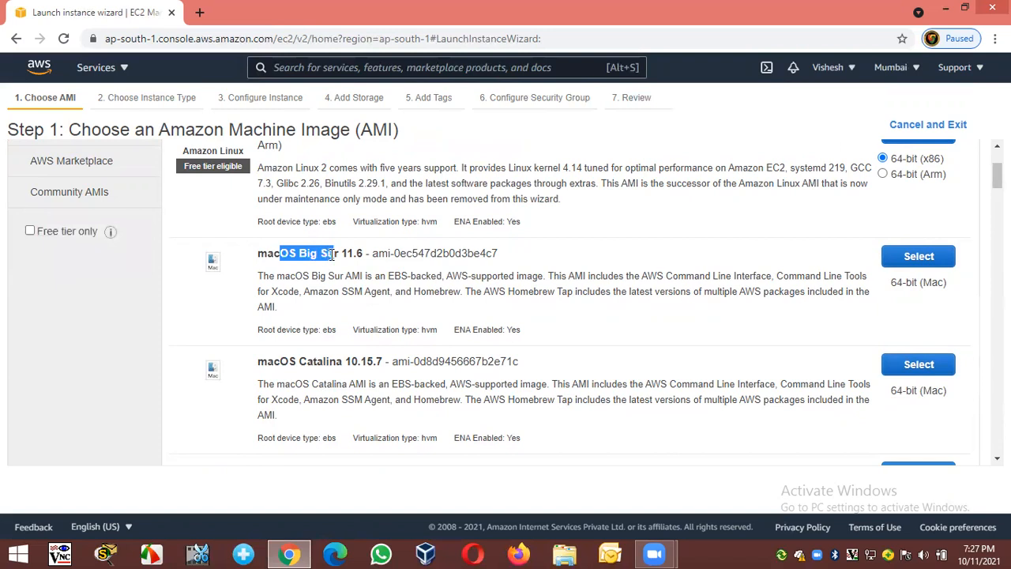
pyautogui.click(332, 254)
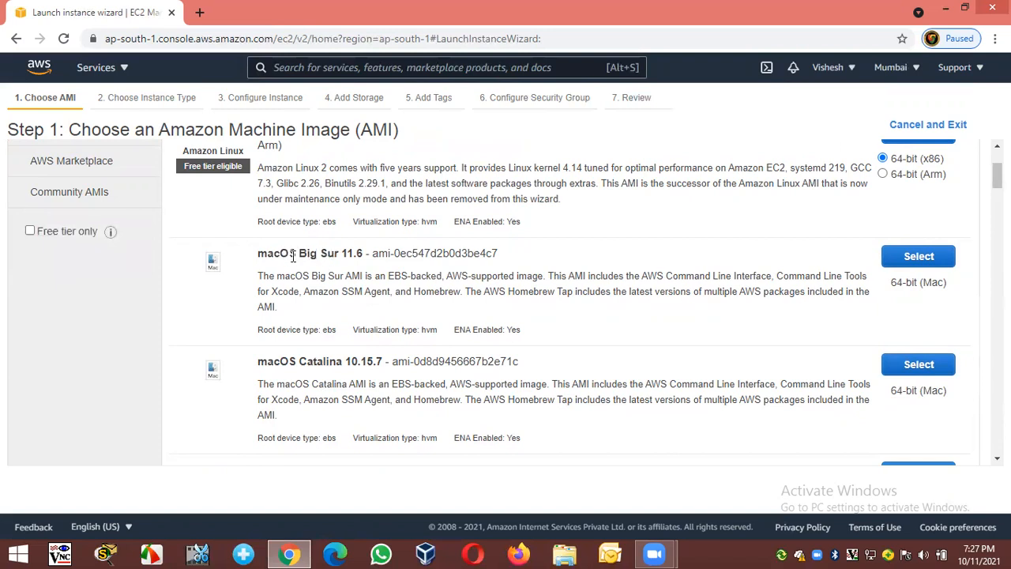
pyautogui.moveTo(292, 256); pyautogui.dragTo(342, 252)
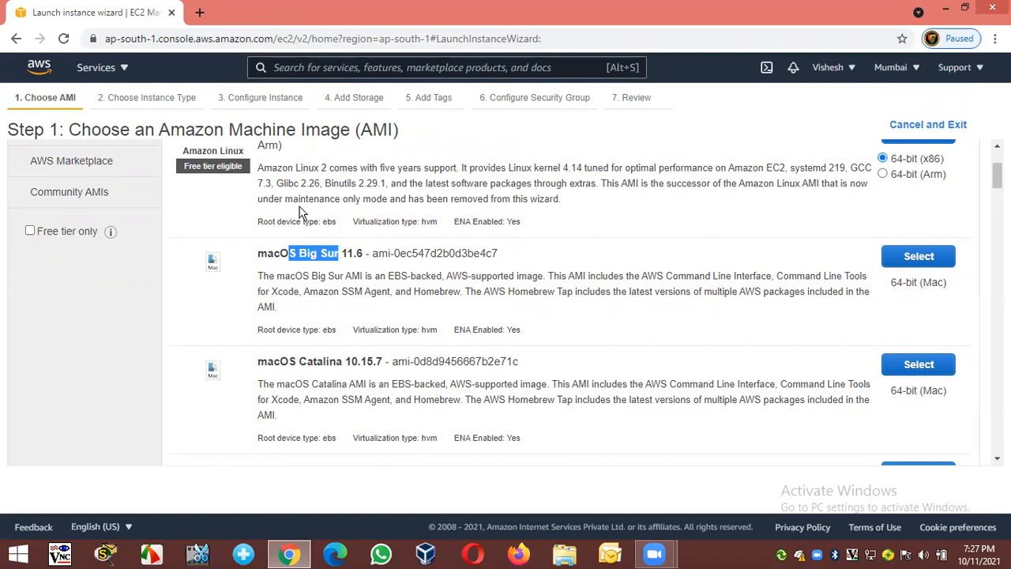
pyautogui.scroll(-3, 347, 272)
pyautogui.scroll(-3, 348, 272)
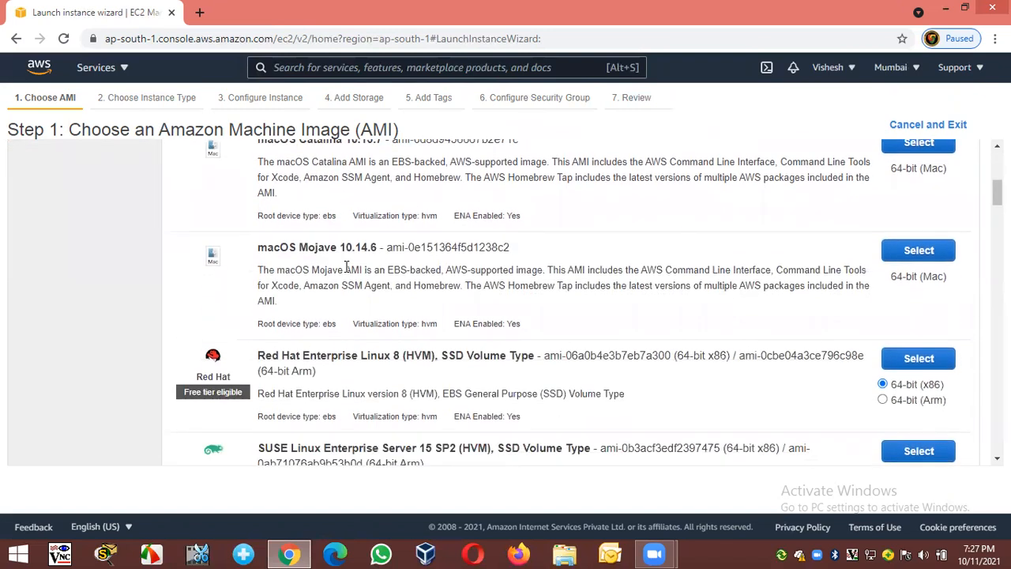
pyautogui.scroll(2, 277, 245)
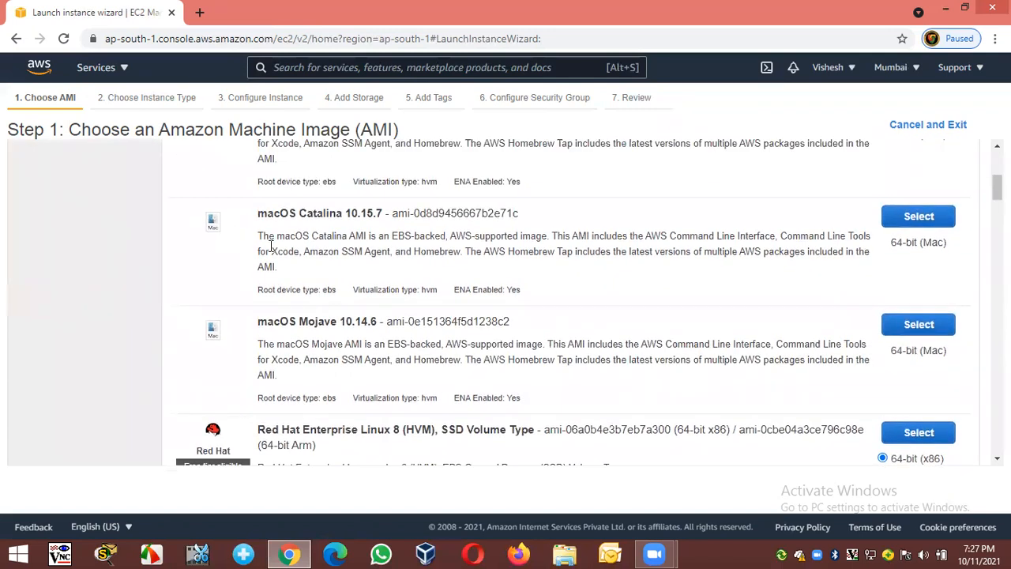
pyautogui.scroll(-2, 252, 316)
pyautogui.moveTo(181, 392); pyautogui.dragTo(248, 395)
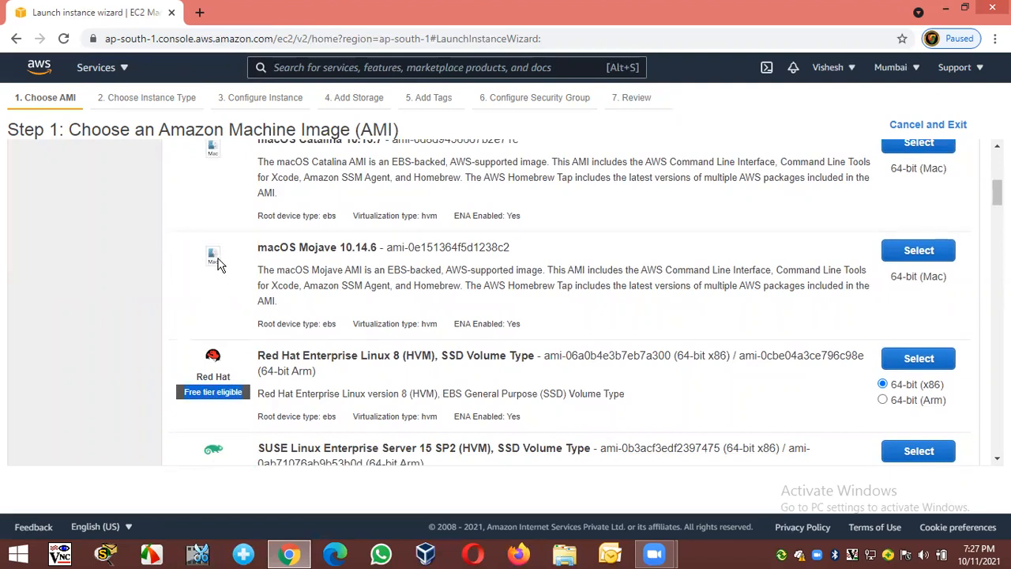
# Examine the Microsoft Windows Server 2019 with SQL Server images and return to the start of the AMI list.
pyautogui.scroll(-3, 340, 265)
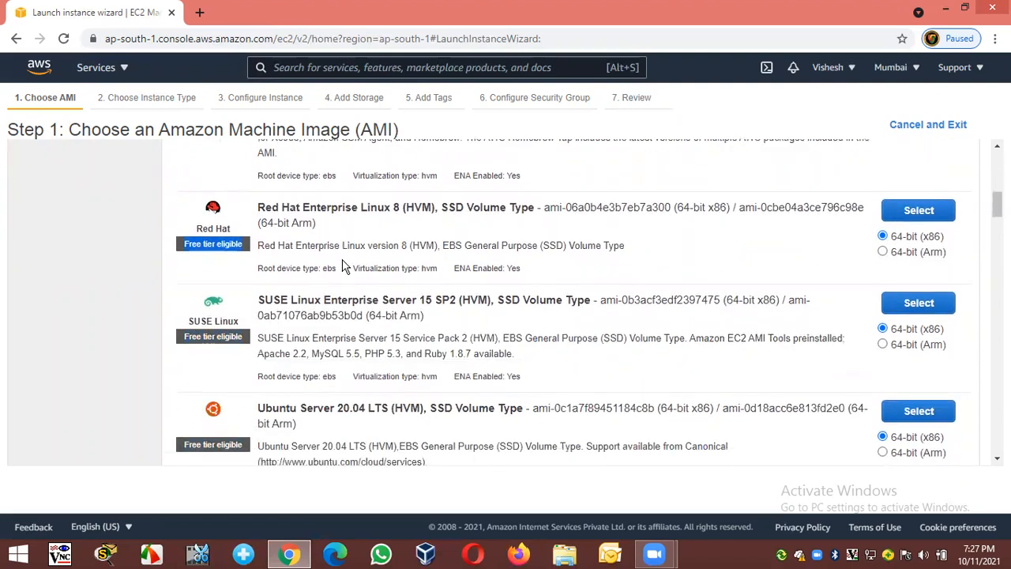
pyautogui.scroll(-6, 344, 264)
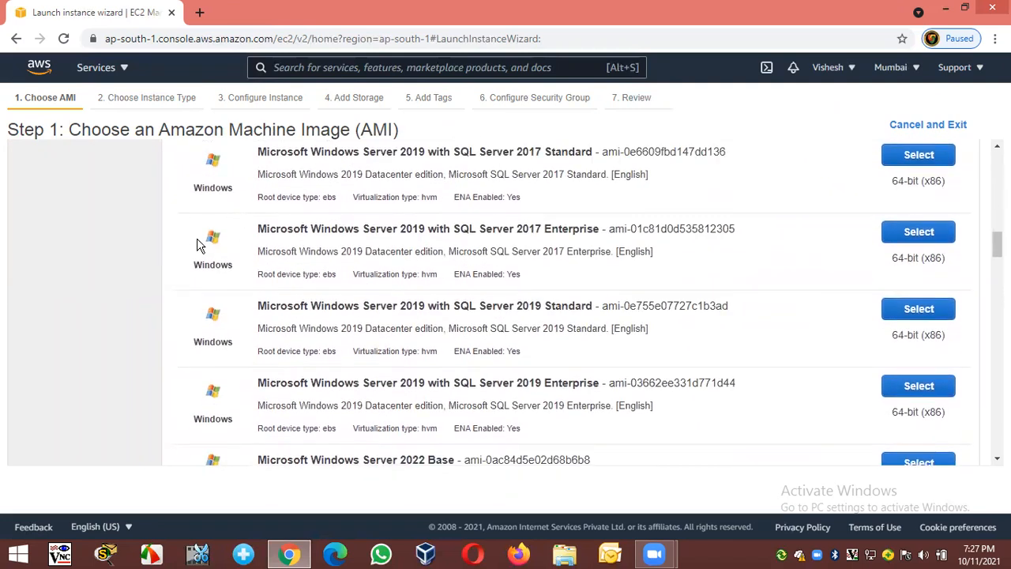
pyautogui.moveTo(376, 229); pyautogui.dragTo(506, 227)
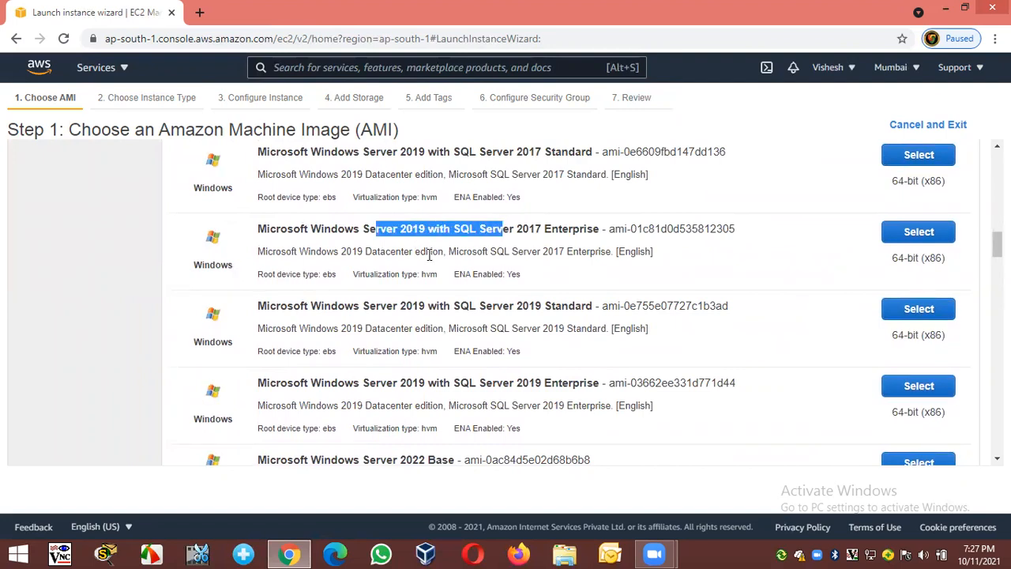
pyautogui.moveTo(193, 267); pyautogui.dragTo(231, 279)
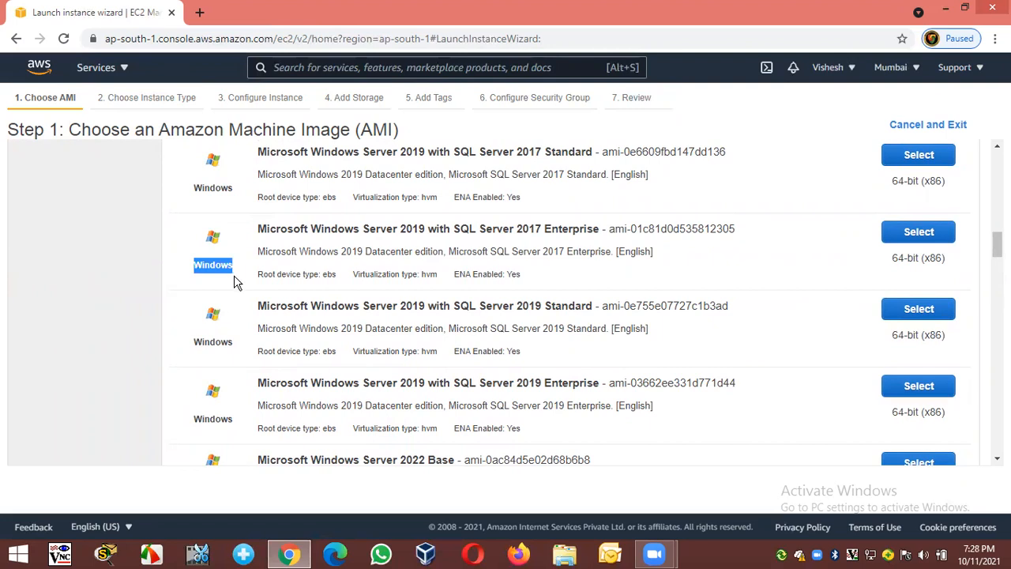
pyautogui.click(227, 282)
pyautogui.moveTo(197, 266); pyautogui.dragTo(231, 268)
pyautogui.click(151, 234)
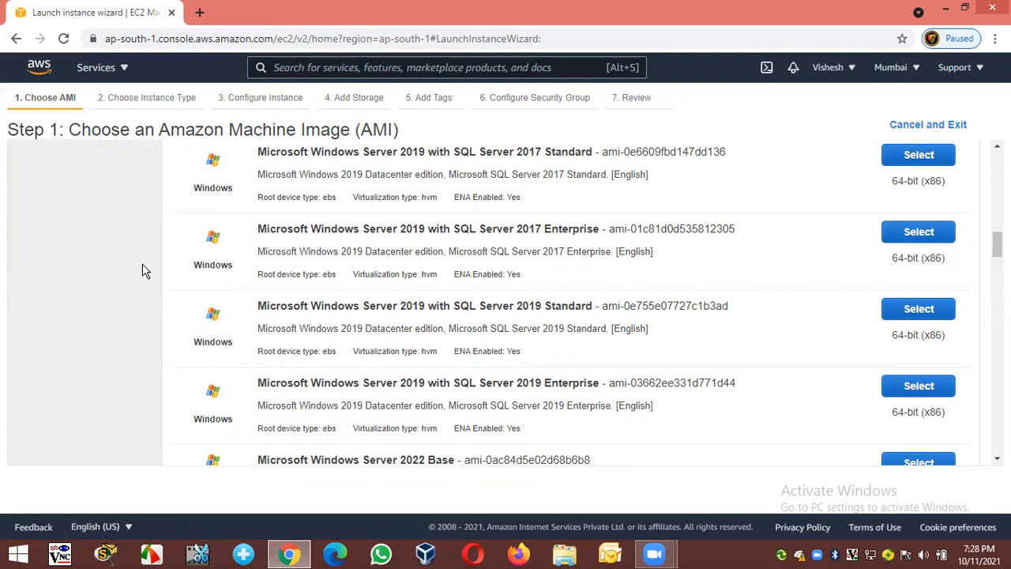
pyautogui.scroll(10, 144, 271)
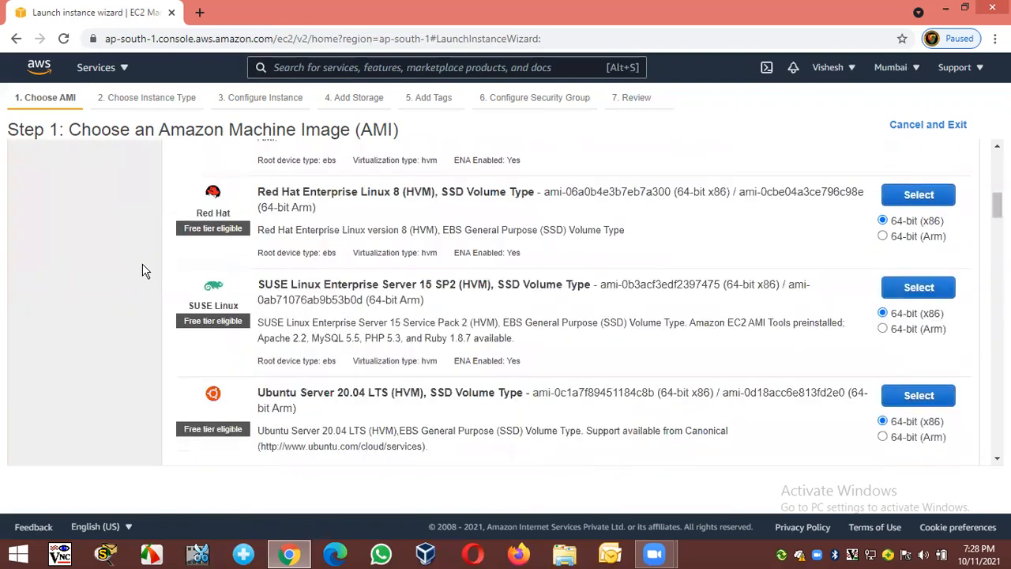
pyautogui.scroll(5, 144, 270)
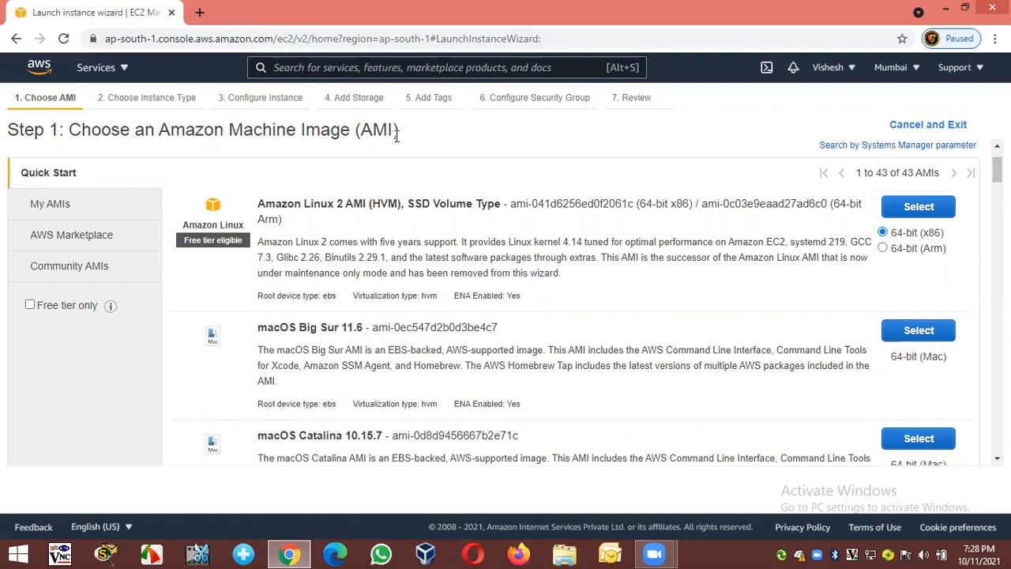
pyautogui.moveTo(361, 130); pyautogui.dragTo(397, 134)
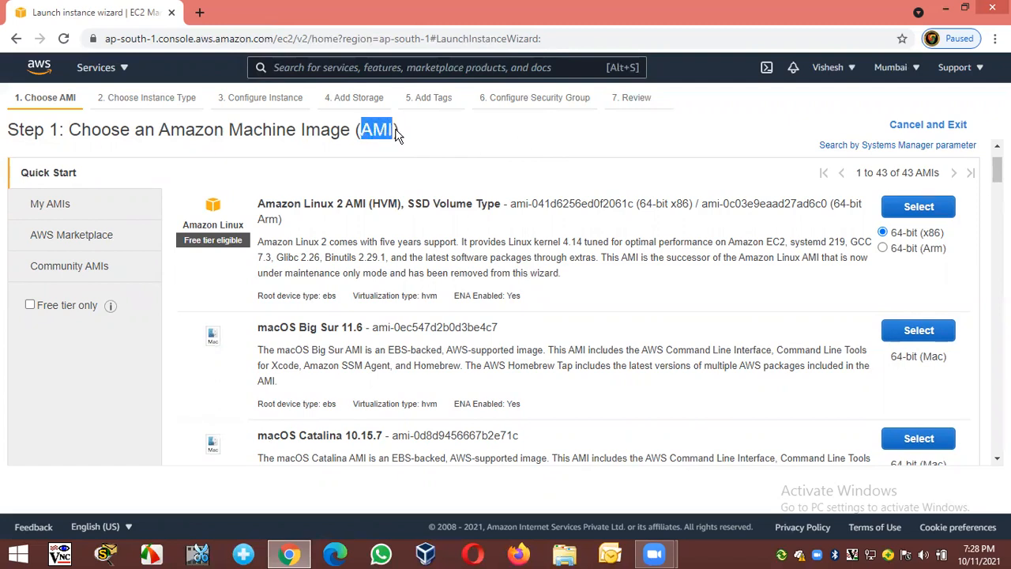
pyautogui.click(451, 148)
pyautogui.click(722, 200)
pyautogui.click(570, 147)
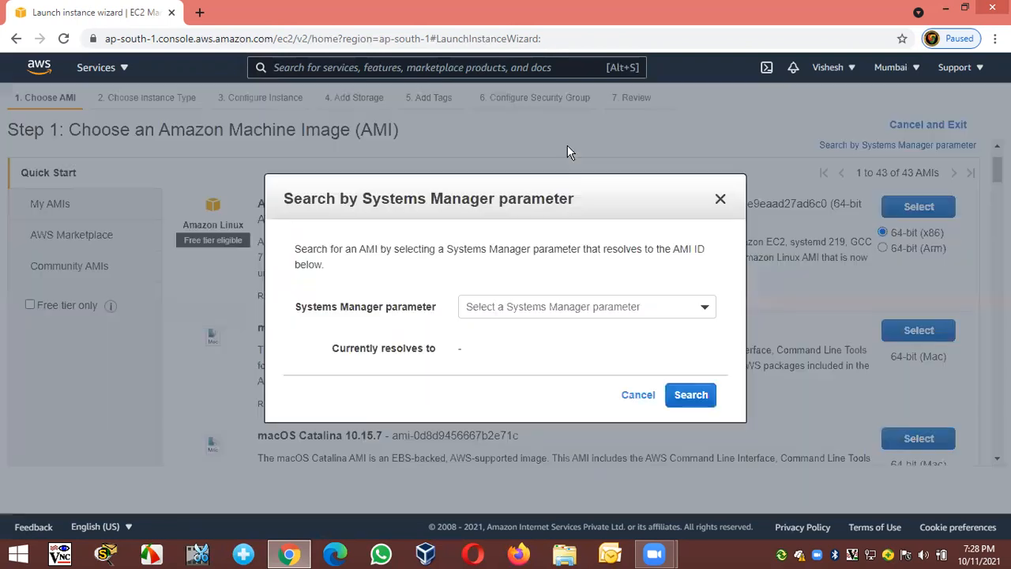
pyautogui.click(720, 199)
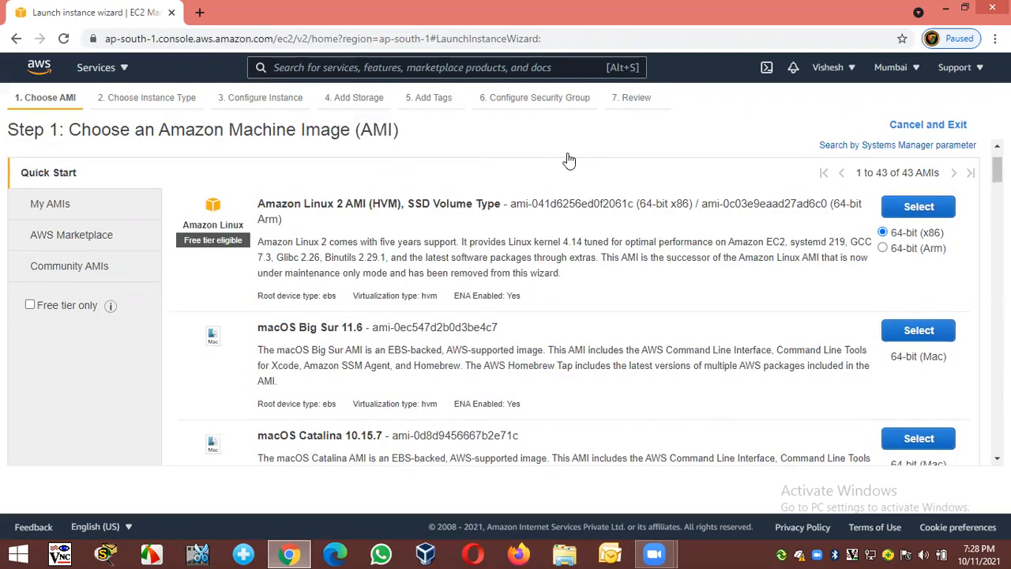
# Find the free-tier-eligible Microsoft Windows Server 2012 R2 Base image in the Quick Start list and select it for the instance.
pyautogui.scroll(-1, 212, 404)
pyautogui.scroll(-5, 384, 385)
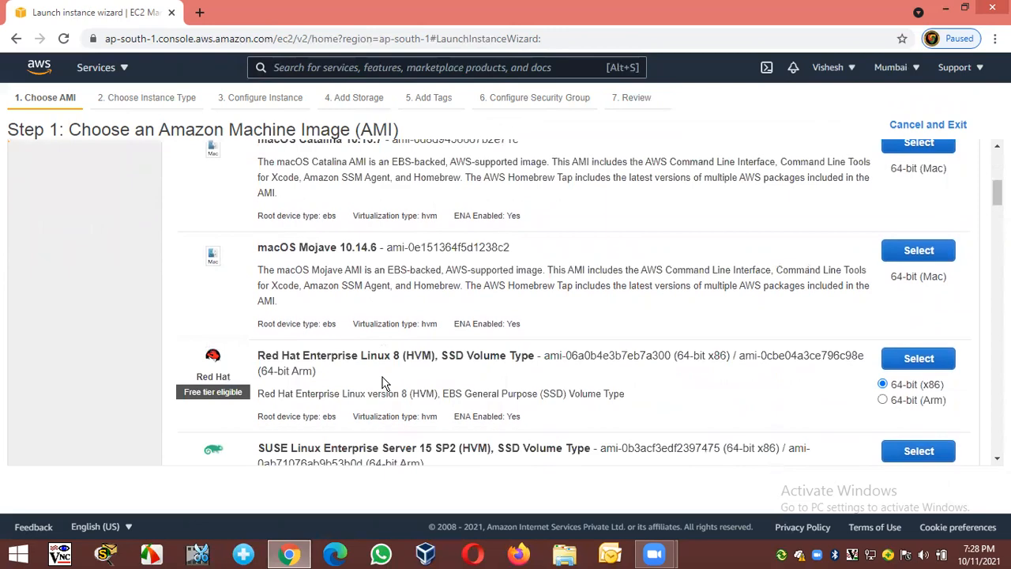
pyautogui.scroll(-10, 387, 375)
pyautogui.scroll(-5, 387, 377)
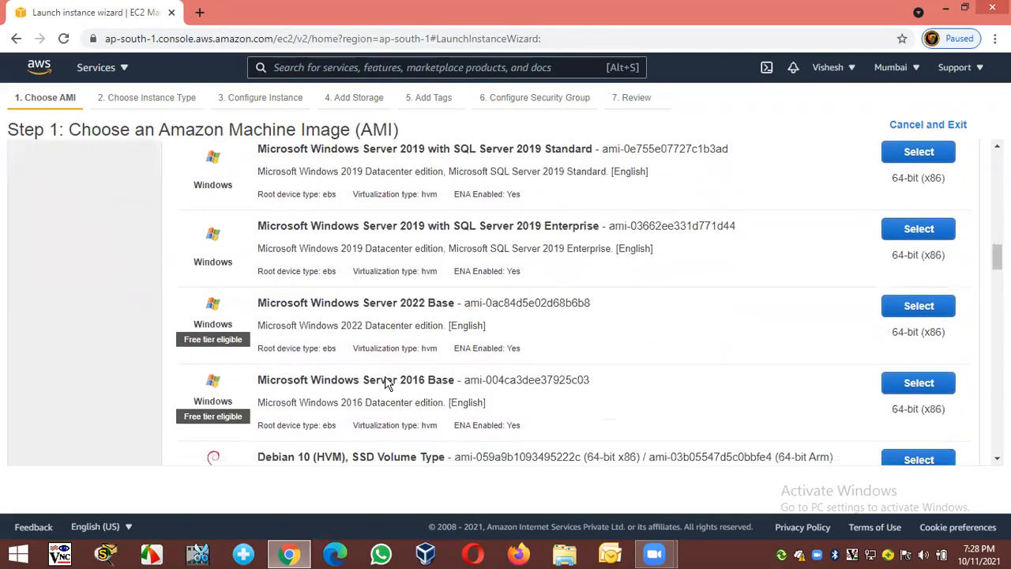
pyautogui.scroll(1, 387, 383)
pyautogui.scroll(-2, 387, 382)
pyautogui.scroll(-3, 387, 382)
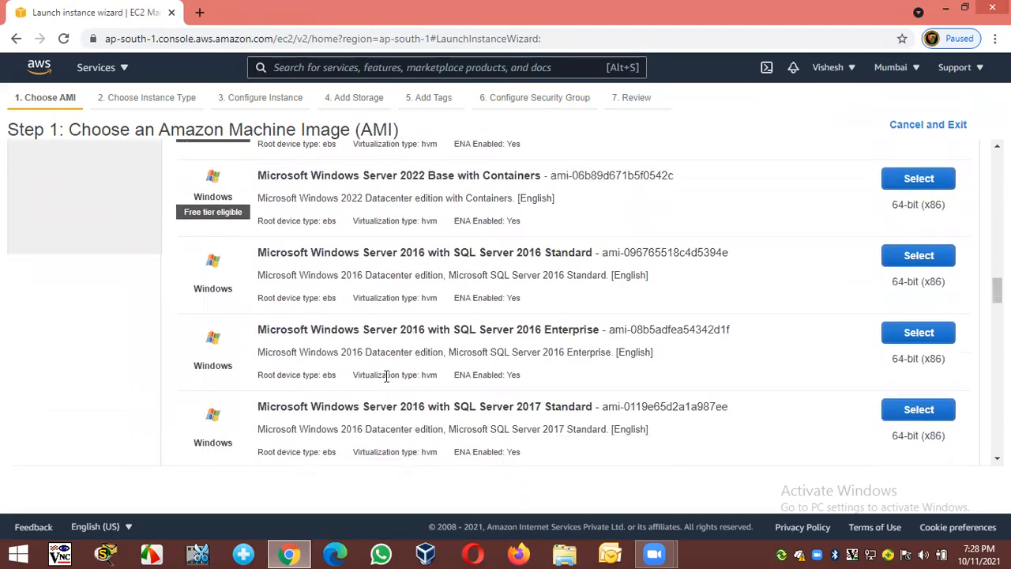
pyautogui.scroll(-4, 387, 383)
pyautogui.scroll(-5, 386, 382)
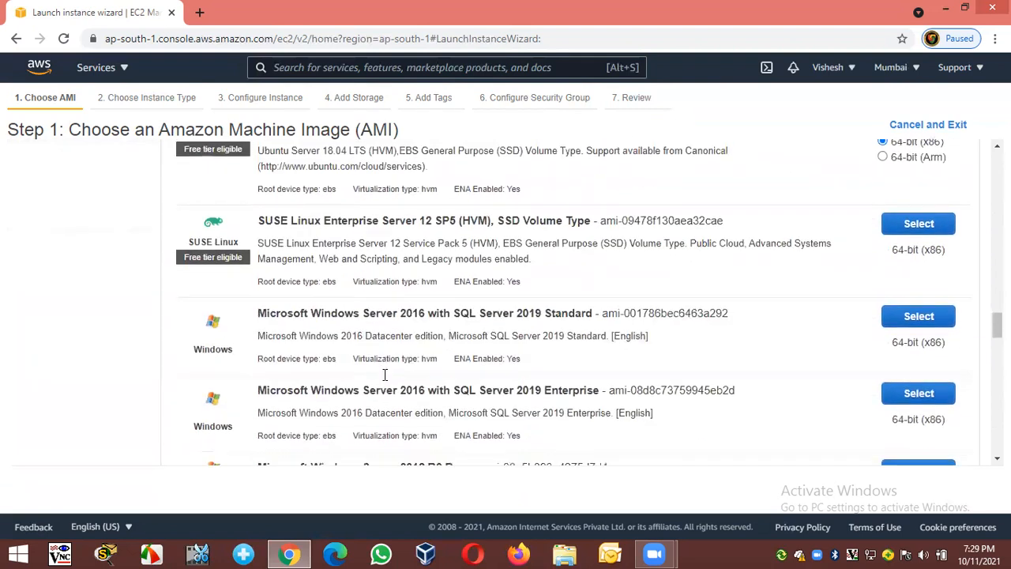
pyautogui.moveTo(260, 249); pyautogui.dragTo(427, 253)
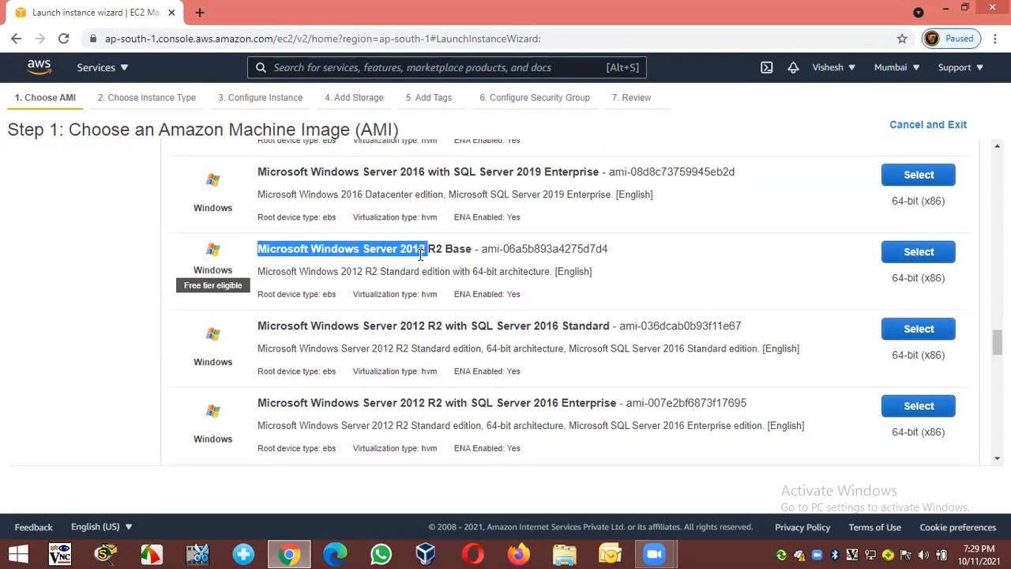
pyautogui.click(422, 253)
pyautogui.moveTo(183, 286); pyautogui.dragTo(225, 285)
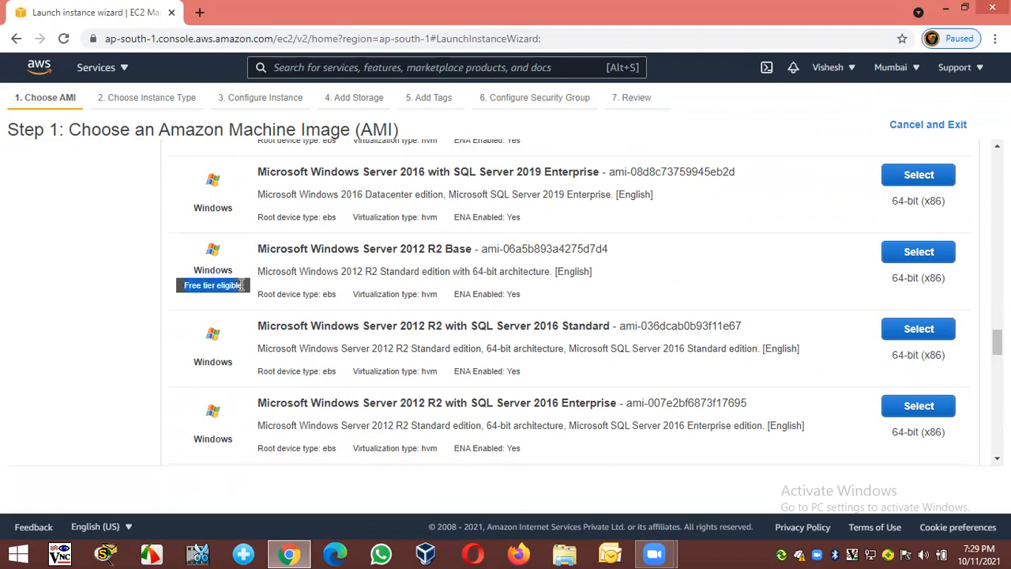
pyautogui.moveTo(311, 249); pyautogui.dragTo(429, 251)
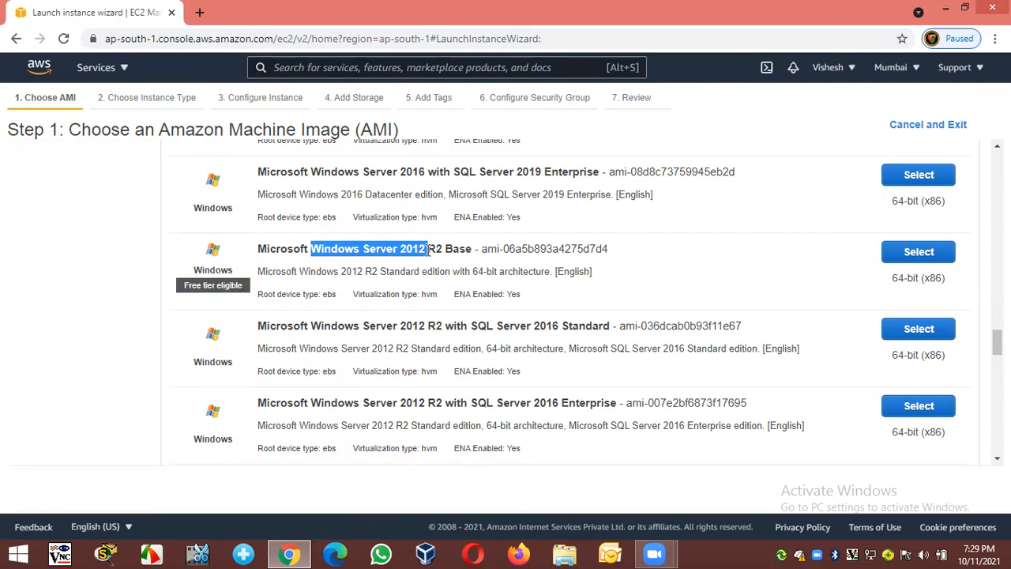
pyautogui.click(296, 263)
pyautogui.moveTo(267, 249); pyautogui.dragTo(459, 249)
pyautogui.click(458, 249)
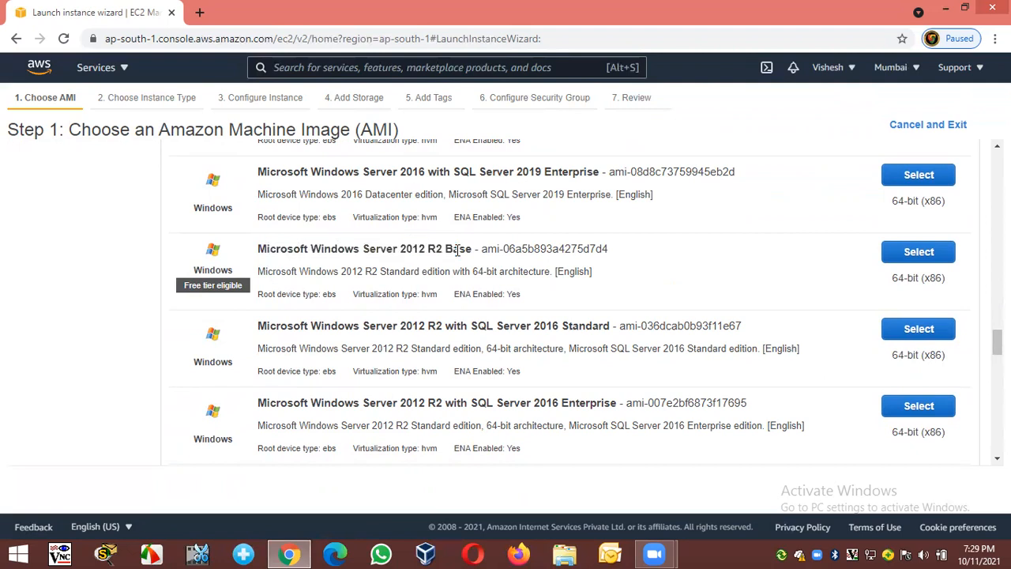
pyautogui.click(890, 253)
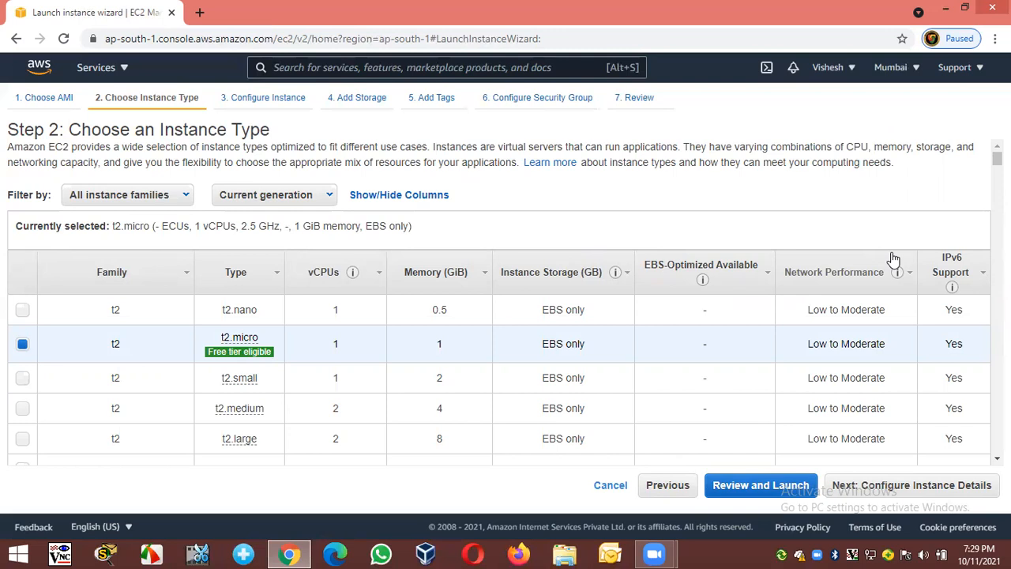
# Examine the available instance types across the t2, t3, t4g, c4 and c5 families and return to the beginning of the table.
pyautogui.moveTo(157, 130); pyautogui.dragTo(272, 127)
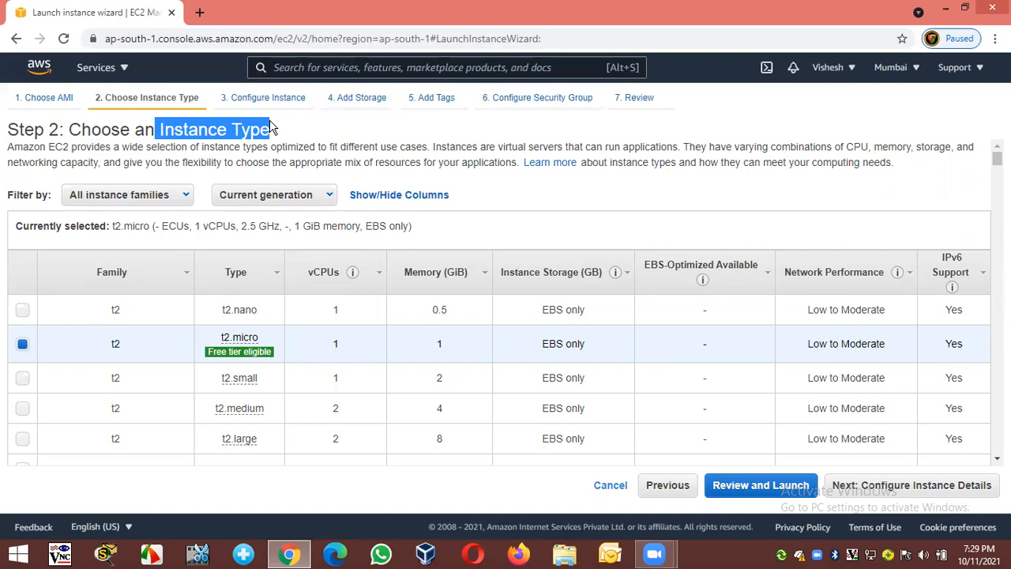
pyautogui.click(297, 147)
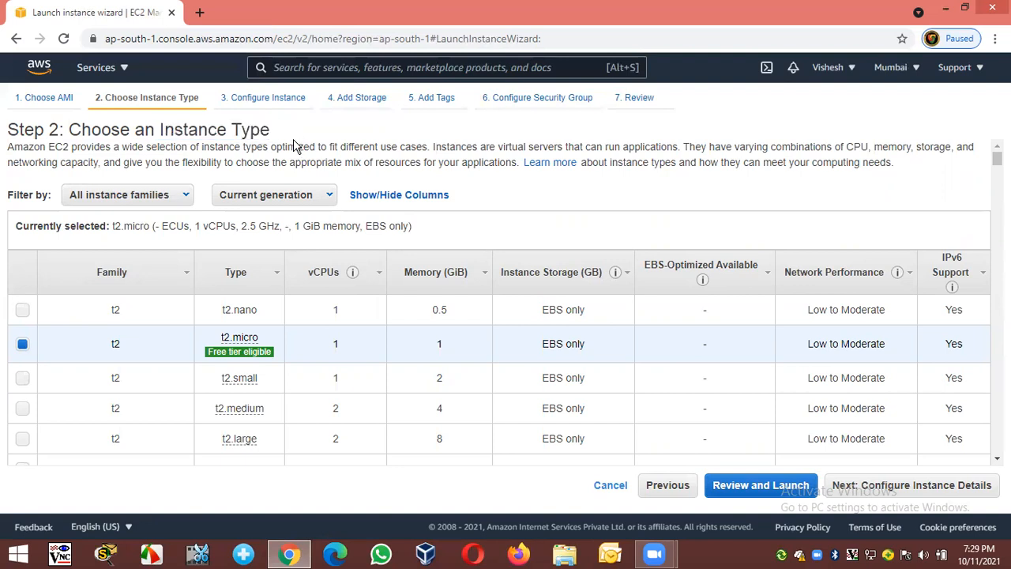
pyautogui.moveTo(159, 130); pyautogui.dragTo(270, 136)
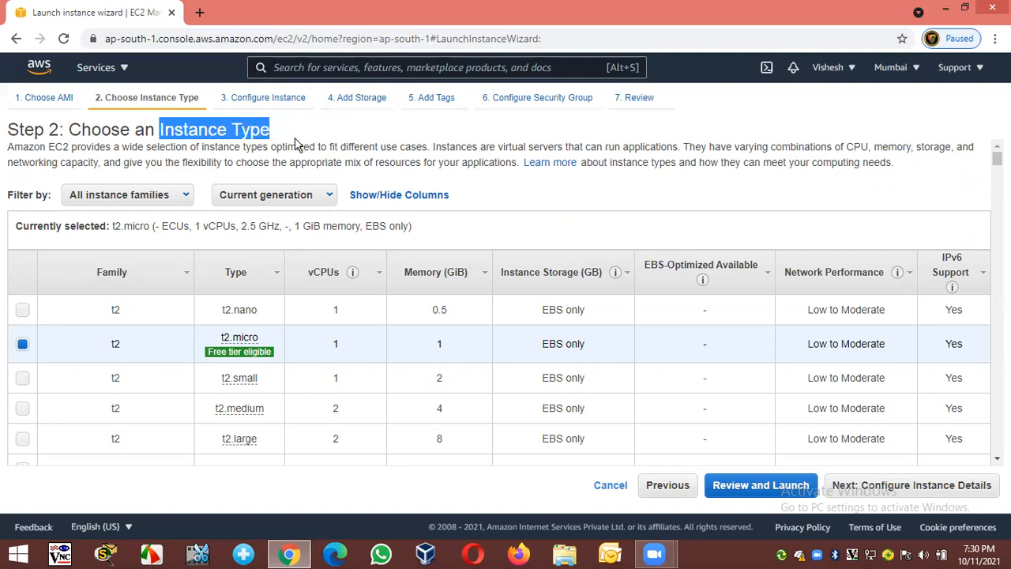
pyautogui.scroll(-10, 156, 332)
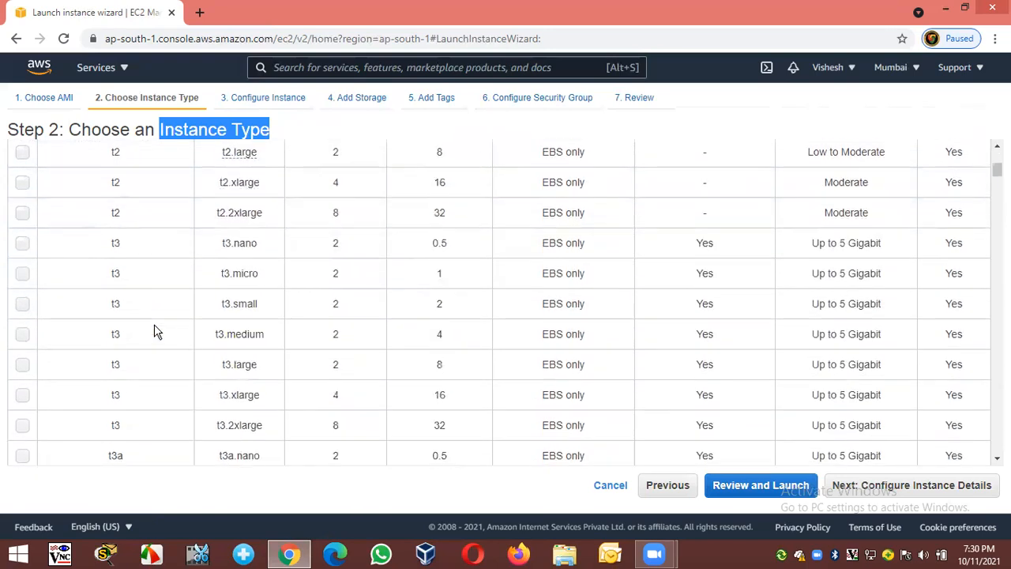
pyautogui.scroll(-2, 151, 327)
pyautogui.scroll(12, 151, 327)
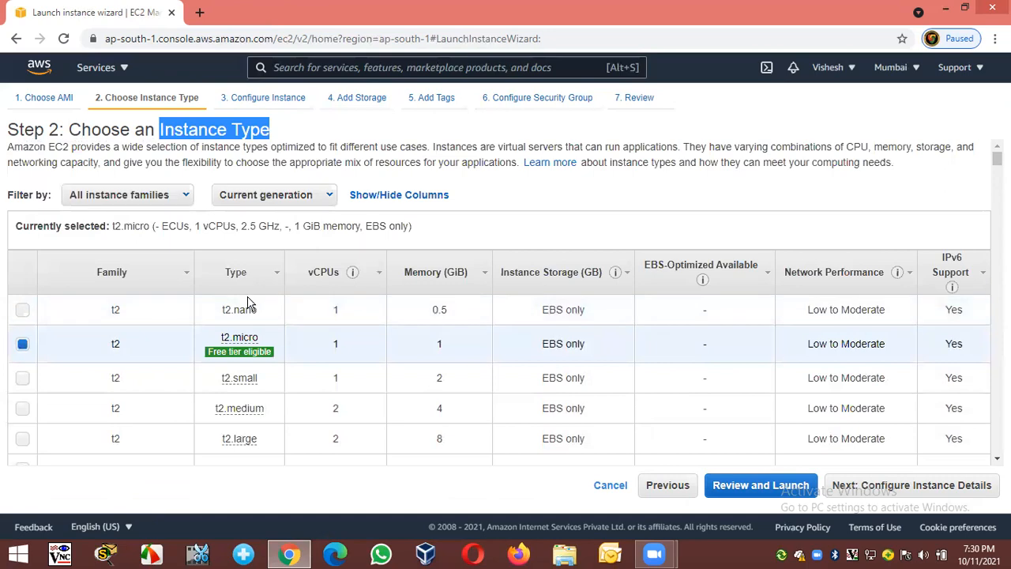
pyautogui.scroll(-5, 248, 300)
pyautogui.scroll(-9, 248, 300)
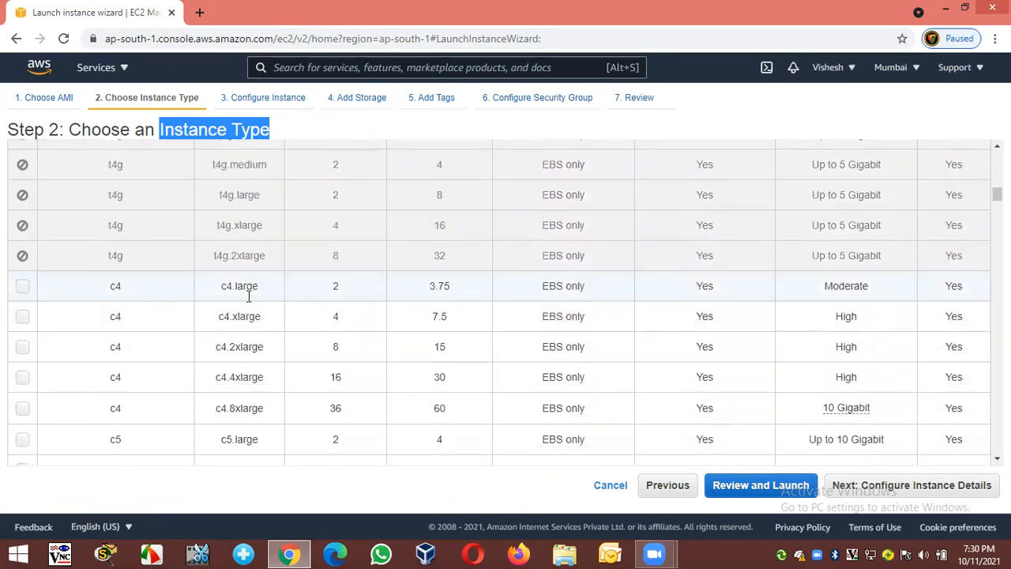
pyautogui.scroll(2, 248, 297)
pyautogui.scroll(12, 248, 299)
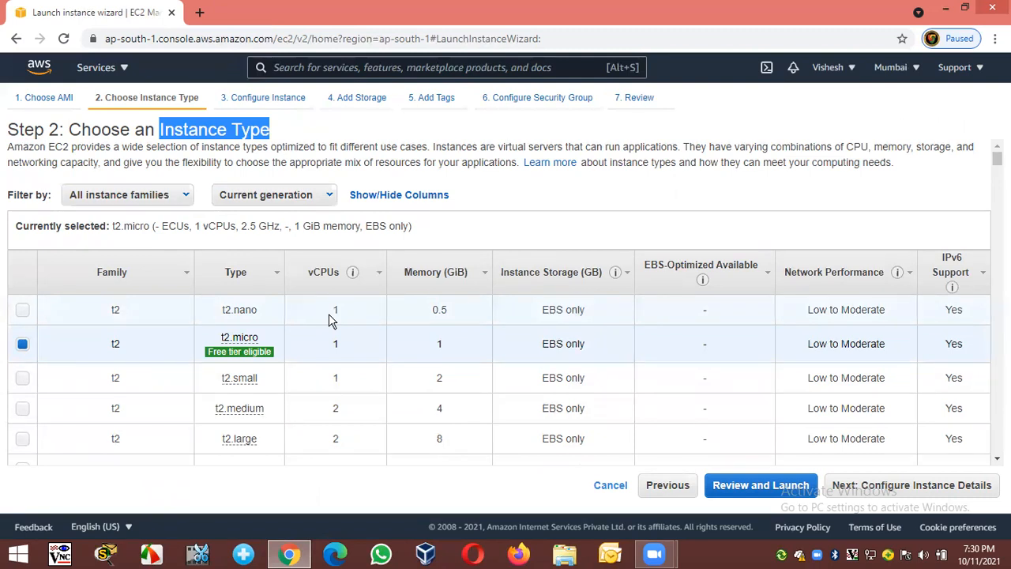
# Examine the memory, instance storage, network performance and IPv6 support of the t2.nano instance type.
pyautogui.click(433, 309)
pyautogui.moveTo(433, 309); pyautogui.dragTo(445, 310)
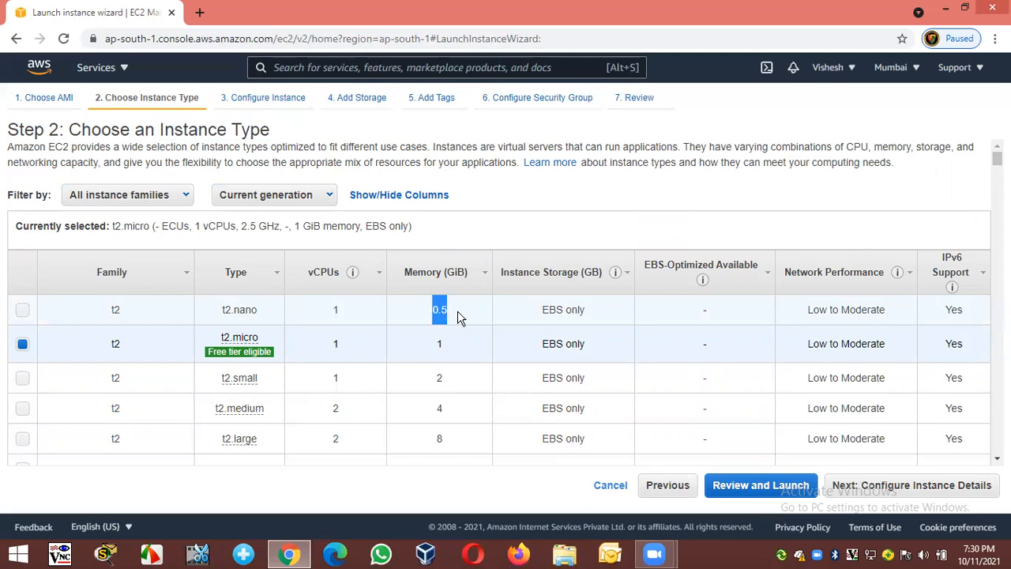
pyautogui.click(457, 310)
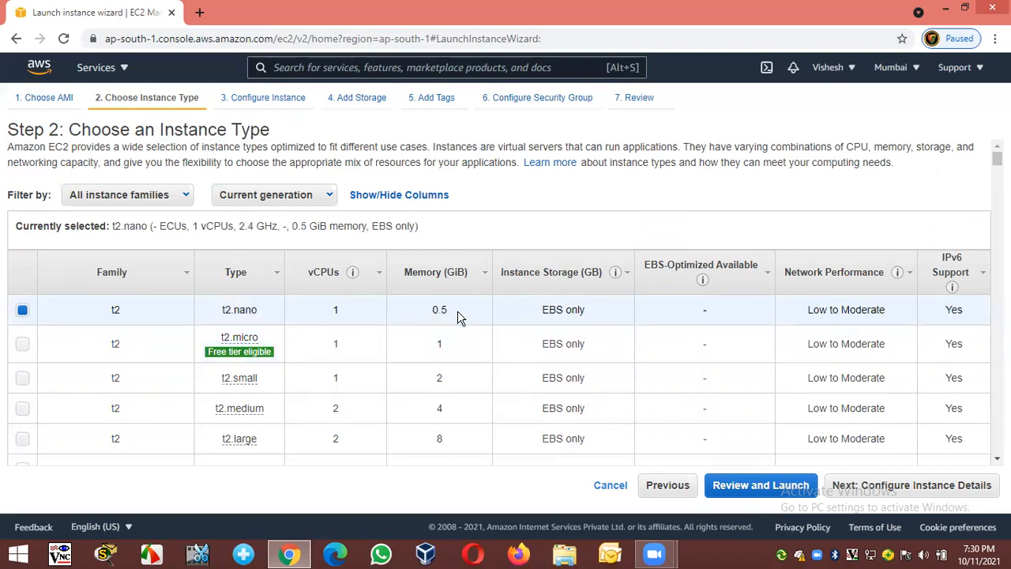
pyautogui.moveTo(527, 312); pyautogui.dragTo(583, 316)
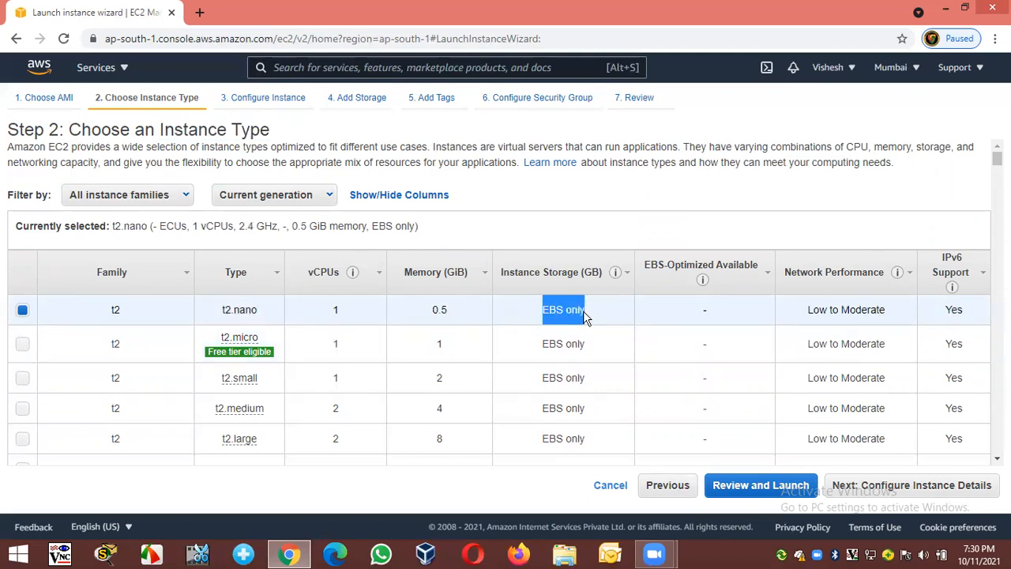
pyautogui.click(586, 310)
pyautogui.moveTo(543, 310); pyautogui.dragTo(586, 314)
pyautogui.click(584, 311)
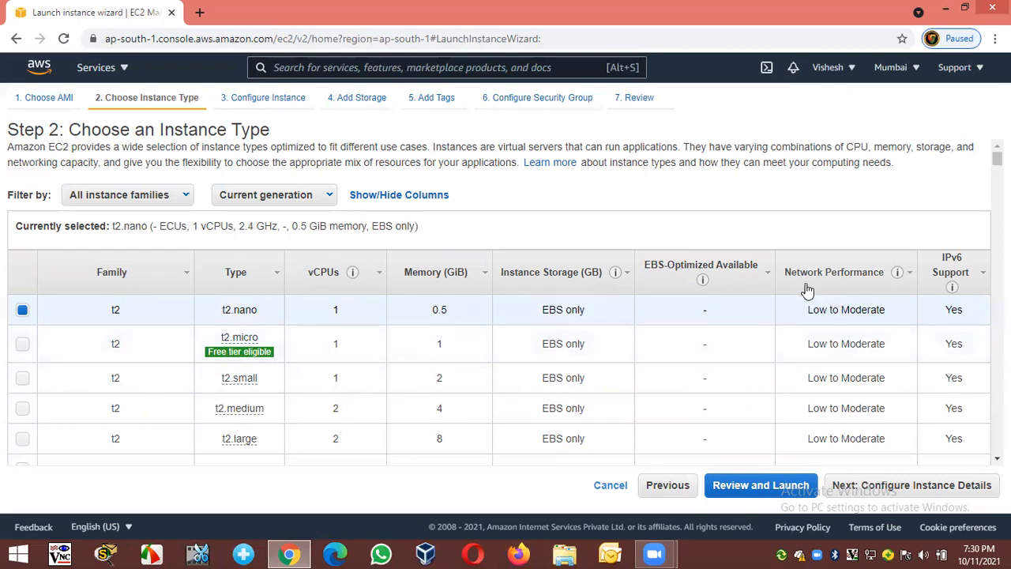
pyautogui.moveTo(808, 311); pyautogui.dragTo(827, 314)
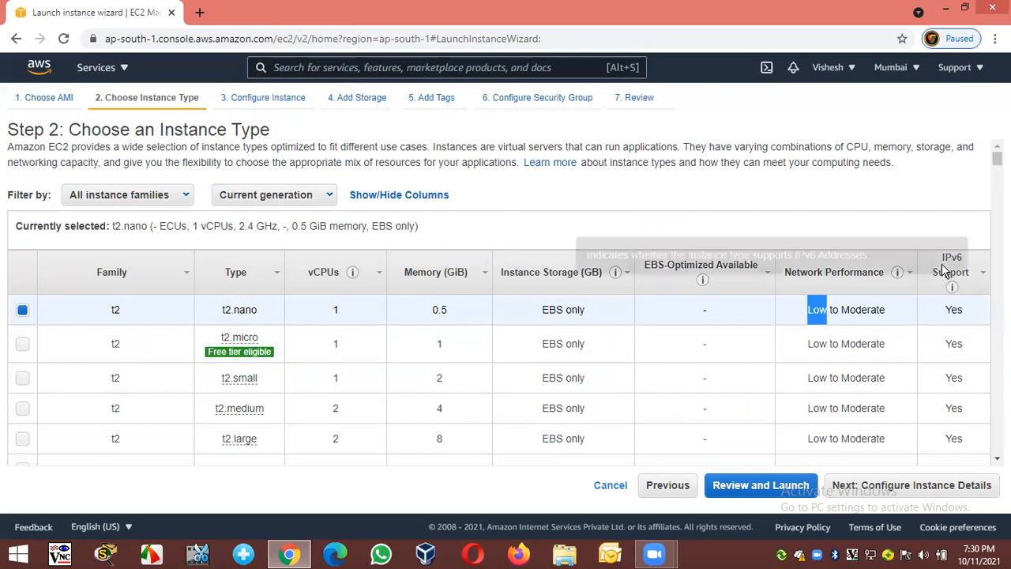
pyautogui.moveTo(946, 314); pyautogui.dragTo(966, 316)
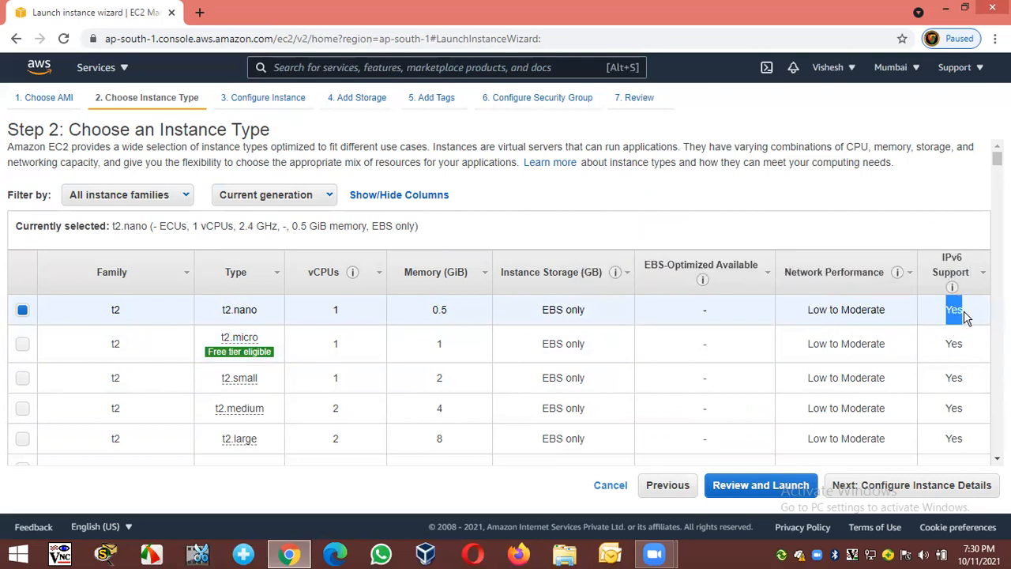
pyautogui.click(901, 192)
# Select the free-tier-eligible t2.micro type and examine its vCPUs, memory, storage, network performance and IPv6 support.
pyautogui.moveTo(228, 339)
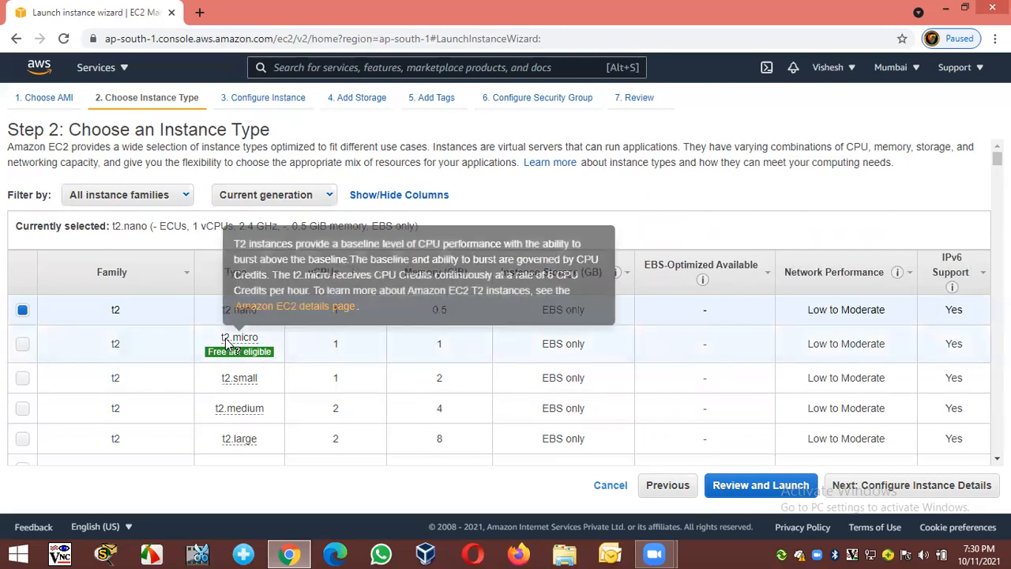
pyautogui.click(348, 353)
pyautogui.moveTo(424, 351); pyautogui.dragTo(455, 351)
pyautogui.moveTo(531, 354); pyautogui.dragTo(583, 355)
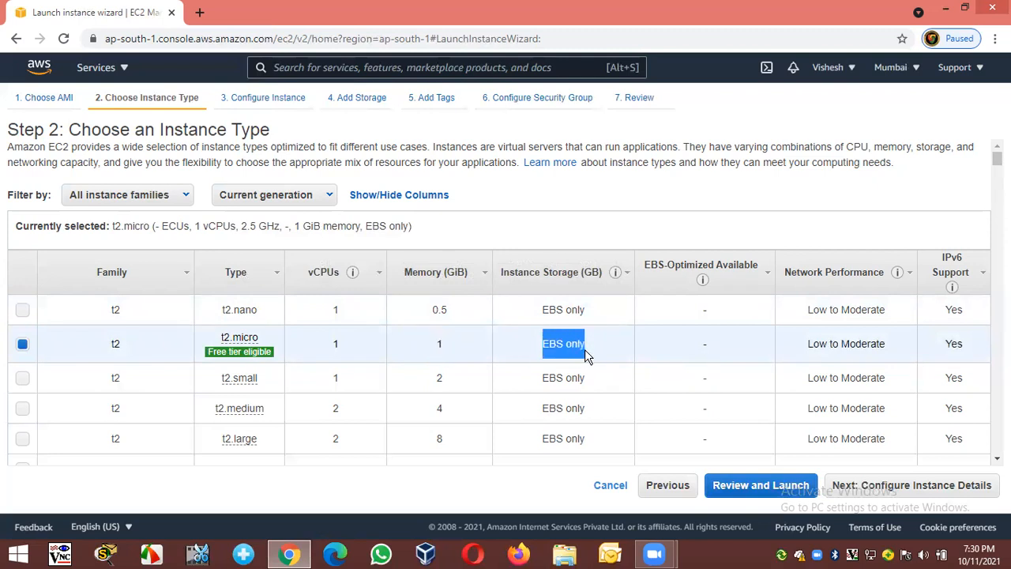
pyautogui.moveTo(808, 344); pyautogui.dragTo(832, 348)
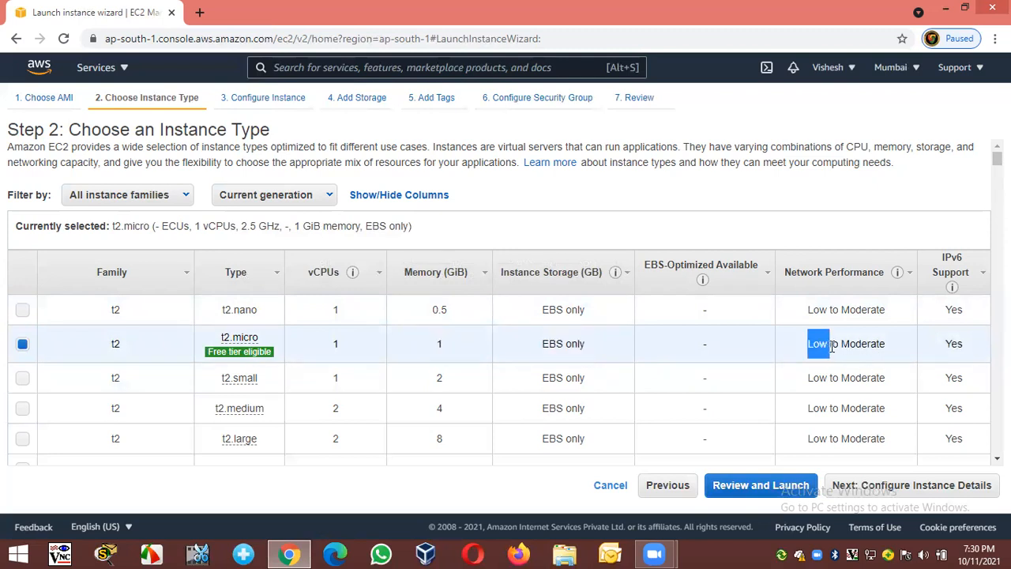
pyautogui.moveTo(947, 346); pyautogui.dragTo(964, 346)
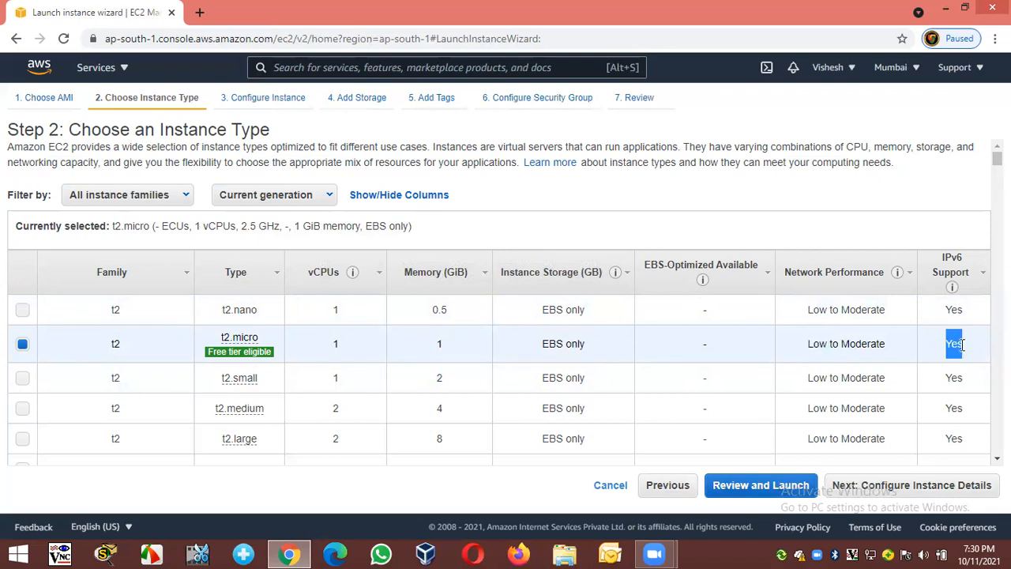
# Compare the vCPUs and memory of the t2.small and t2.medium instance types, selecting each in turn.
pyautogui.scroll(-1, 548, 382)
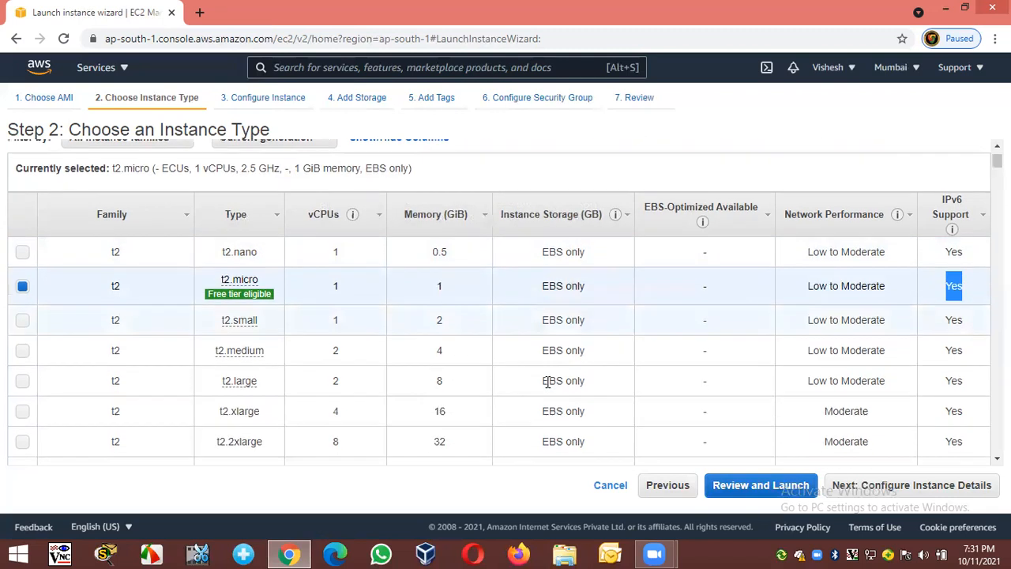
pyautogui.click(262, 307)
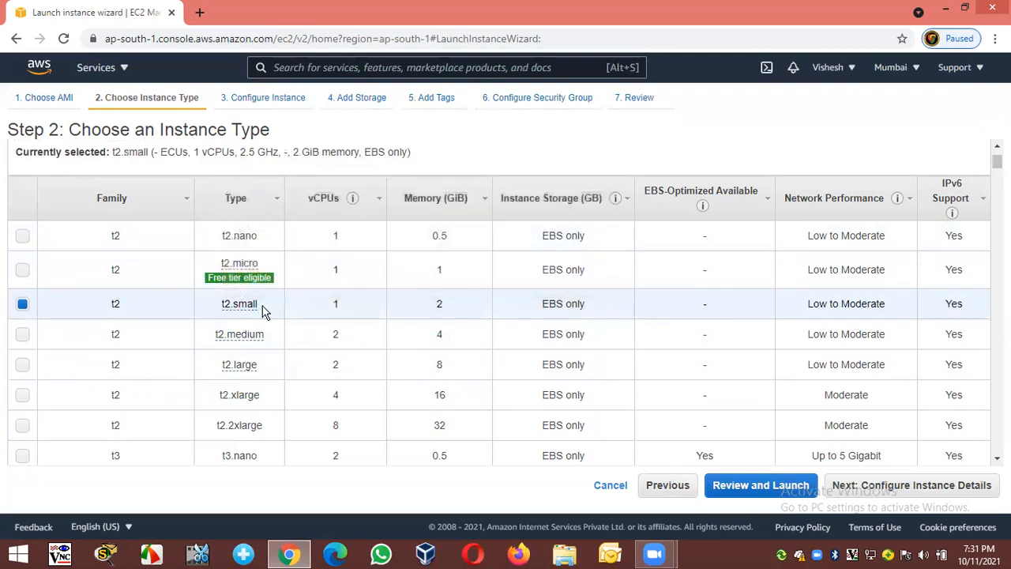
pyautogui.moveTo(322, 305); pyautogui.dragTo(342, 308)
pyautogui.moveTo(429, 308); pyautogui.dragTo(447, 309)
pyautogui.moveTo(241, 338)
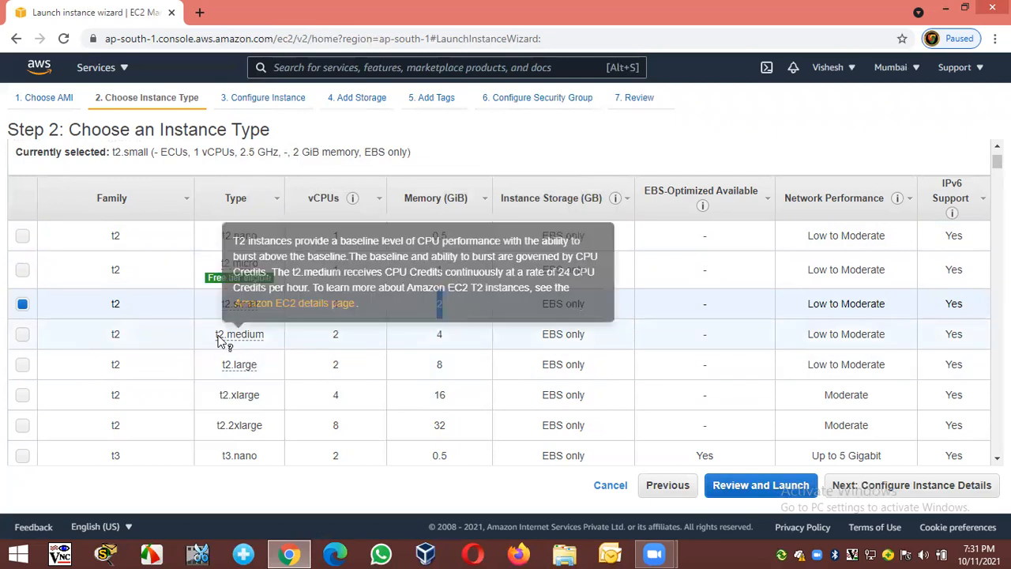
pyautogui.moveTo(327, 341); pyautogui.dragTo(350, 341)
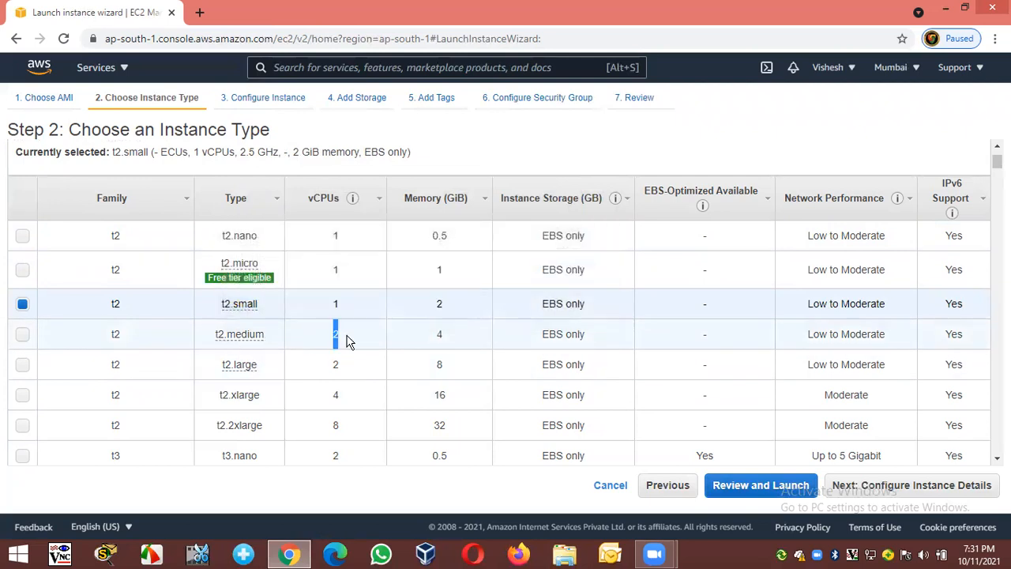
pyautogui.click(350, 336)
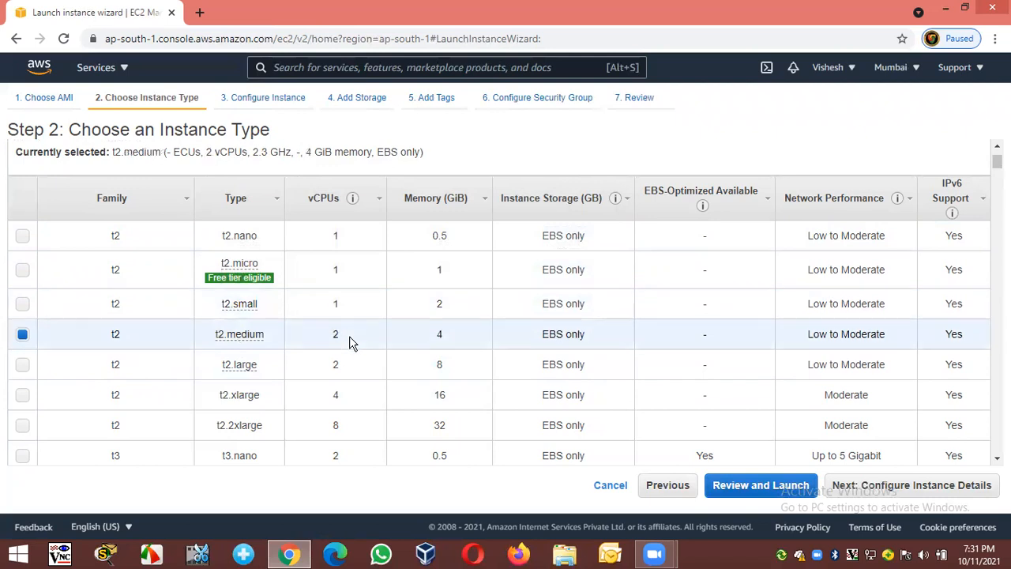
pyautogui.moveTo(332, 335); pyautogui.dragTo(344, 338)
pyautogui.moveTo(421, 336); pyautogui.dragTo(456, 337)
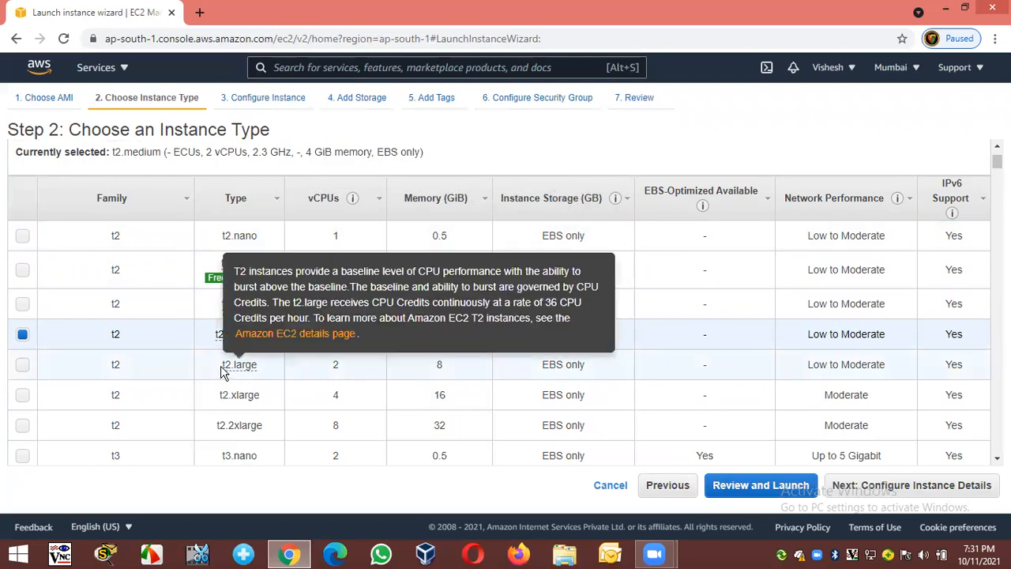
# Compare the vCPUs and memory of the t2.large, t2.xlarge and t2.2xlarge instance types, selecting each in turn.
pyautogui.moveTo(330, 369); pyautogui.dragTo(344, 370)
pyautogui.moveTo(420, 368); pyautogui.dragTo(441, 371)
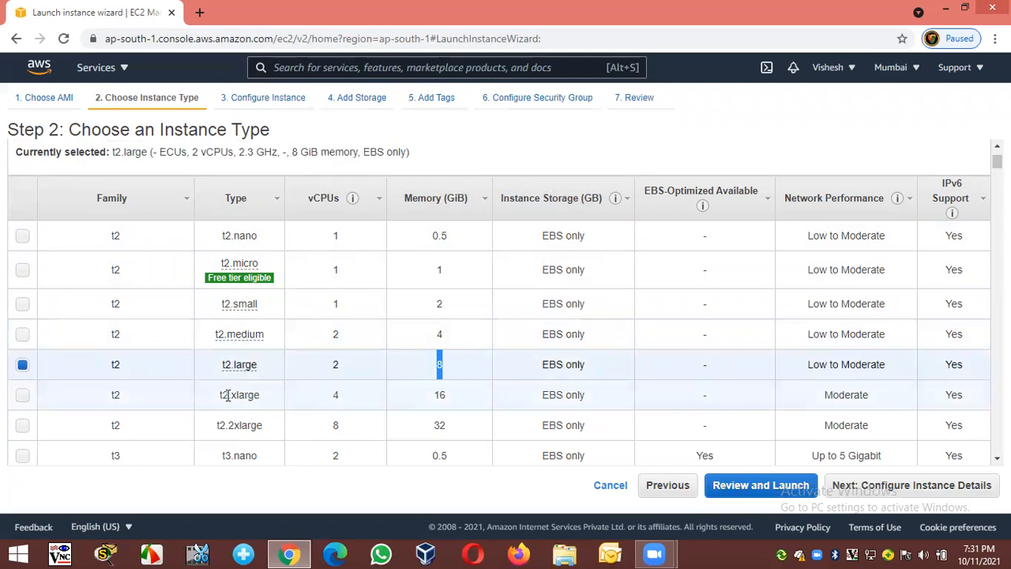
pyautogui.moveTo(328, 398); pyautogui.dragTo(346, 398)
pyautogui.click(345, 397)
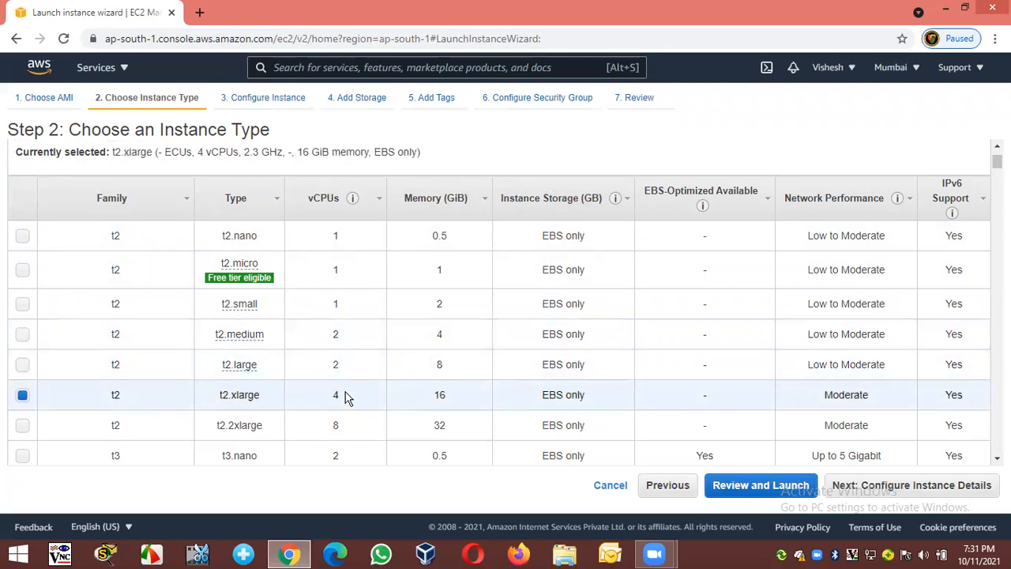
pyautogui.moveTo(425, 397); pyautogui.dragTo(452, 403)
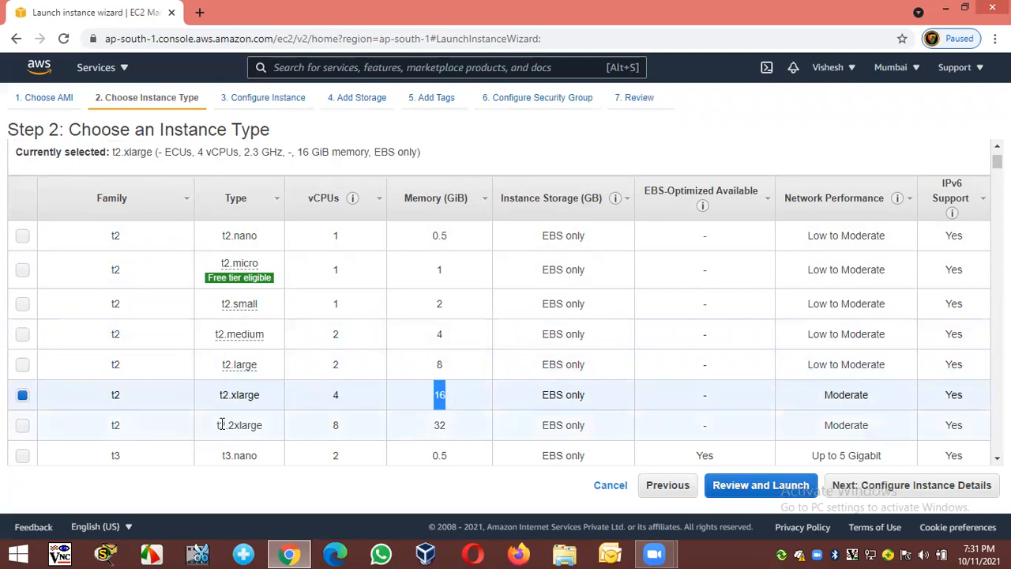
pyautogui.click(323, 425)
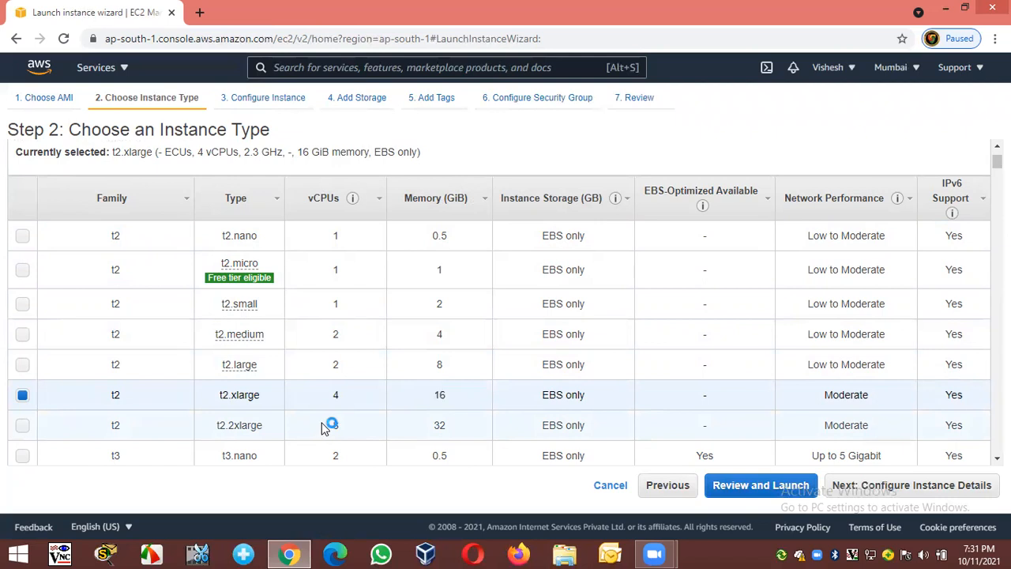
pyautogui.click(353, 429)
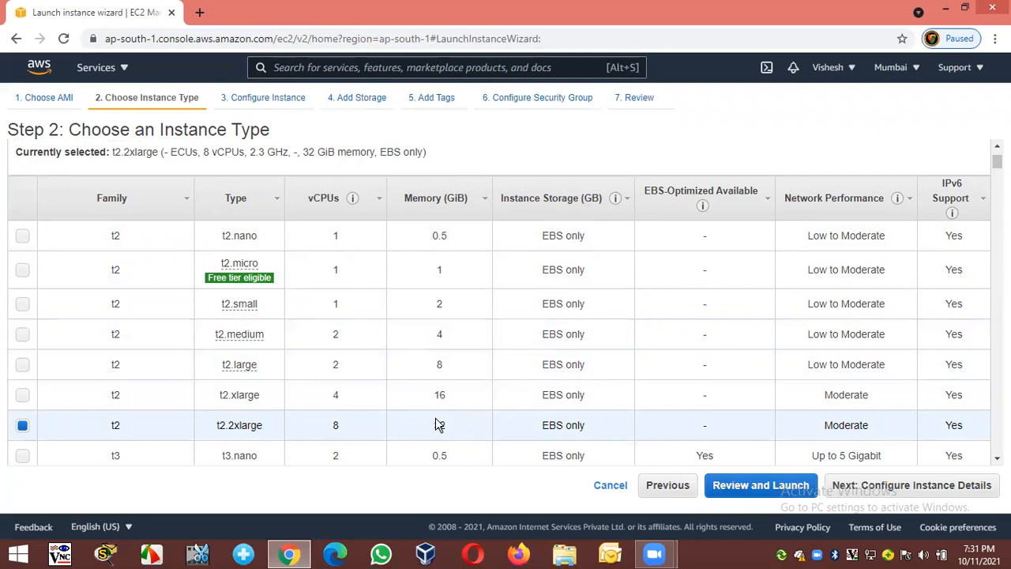
# Find the t3.large instance type, select it and examine its vCPUs, memory, storage and network performance.
pyautogui.scroll(-2, 482, 407)
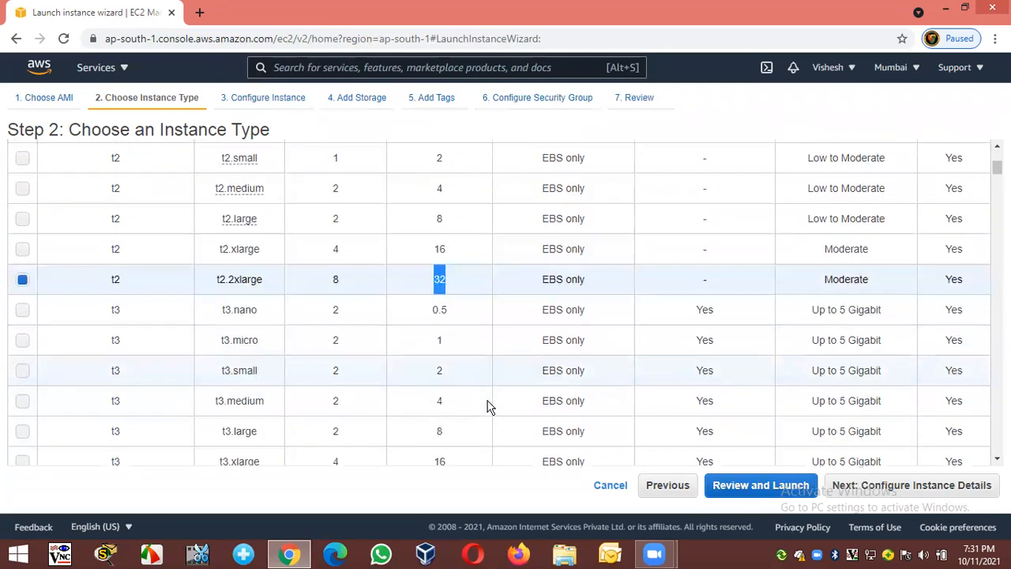
pyautogui.scroll(-2, 483, 399)
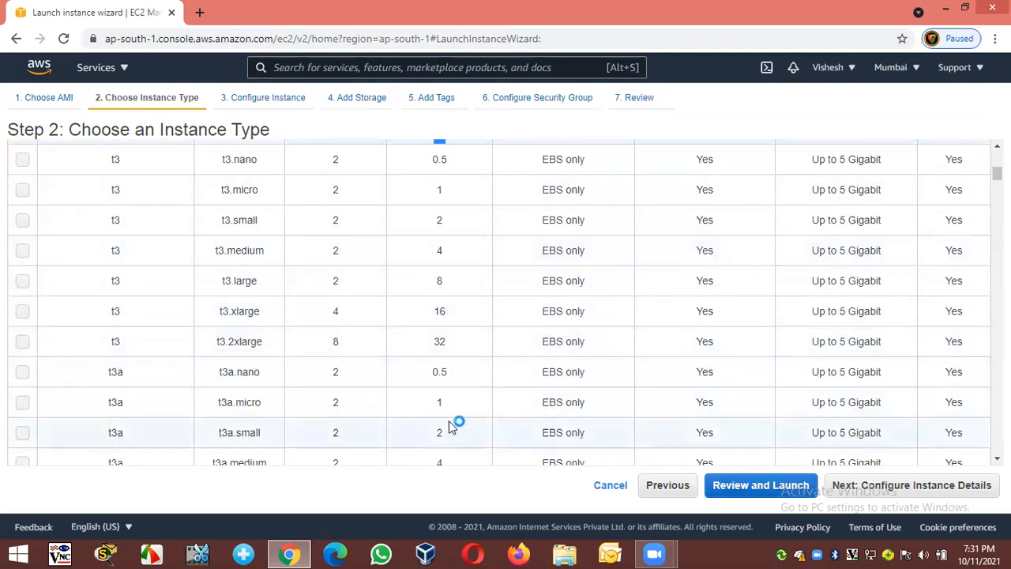
pyautogui.scroll(-1, 451, 429)
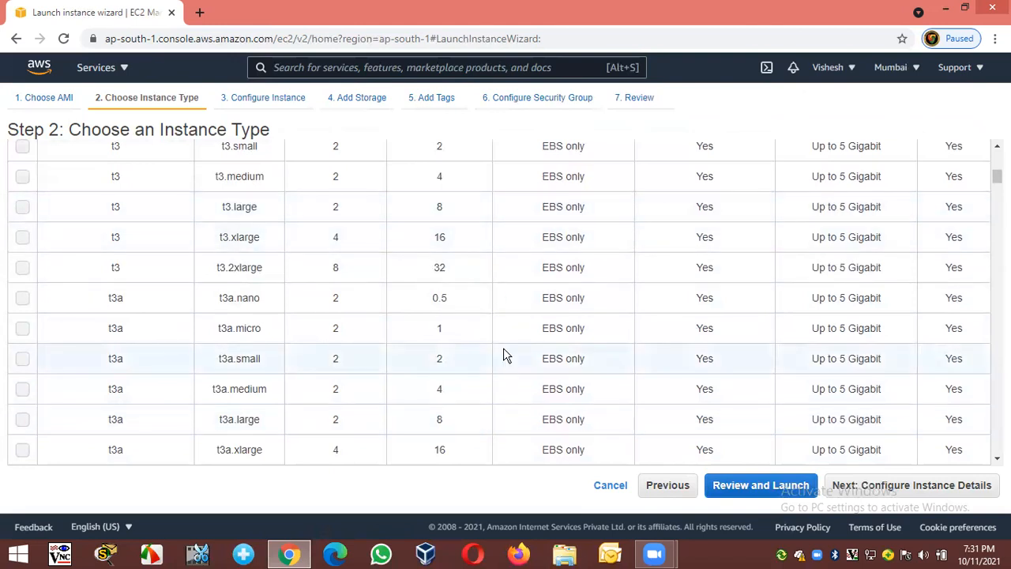
pyautogui.scroll(1, 502, 348)
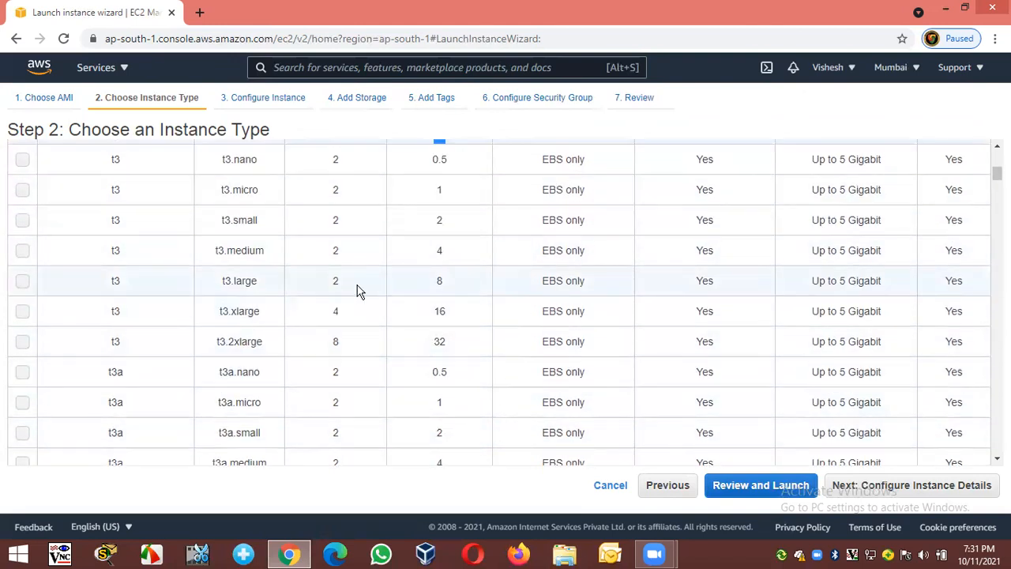
pyautogui.moveTo(224, 280); pyautogui.dragTo(258, 281)
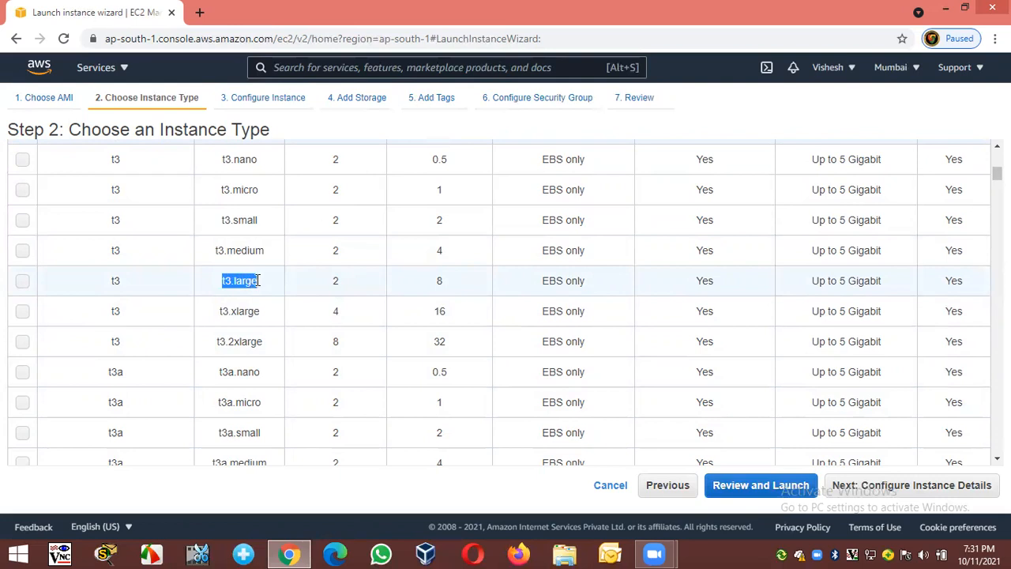
pyautogui.click(328, 287)
pyautogui.doubleClick(339, 281)
pyautogui.moveTo(422, 277); pyautogui.dragTo(446, 284)
pyautogui.moveTo(539, 284); pyautogui.dragTo(584, 288)
pyautogui.click(585, 288)
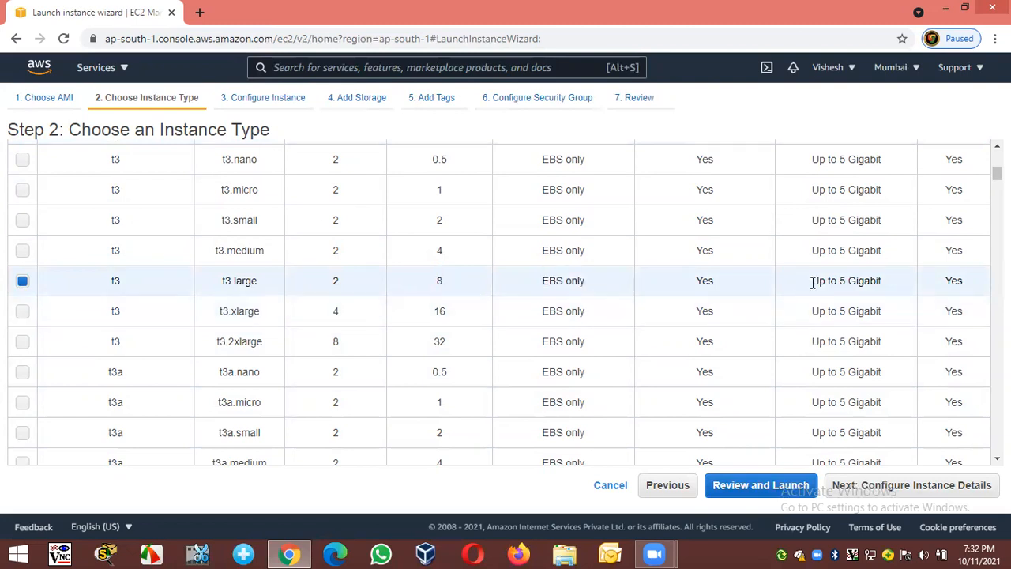
pyautogui.moveTo(812, 280); pyautogui.dragTo(886, 289)
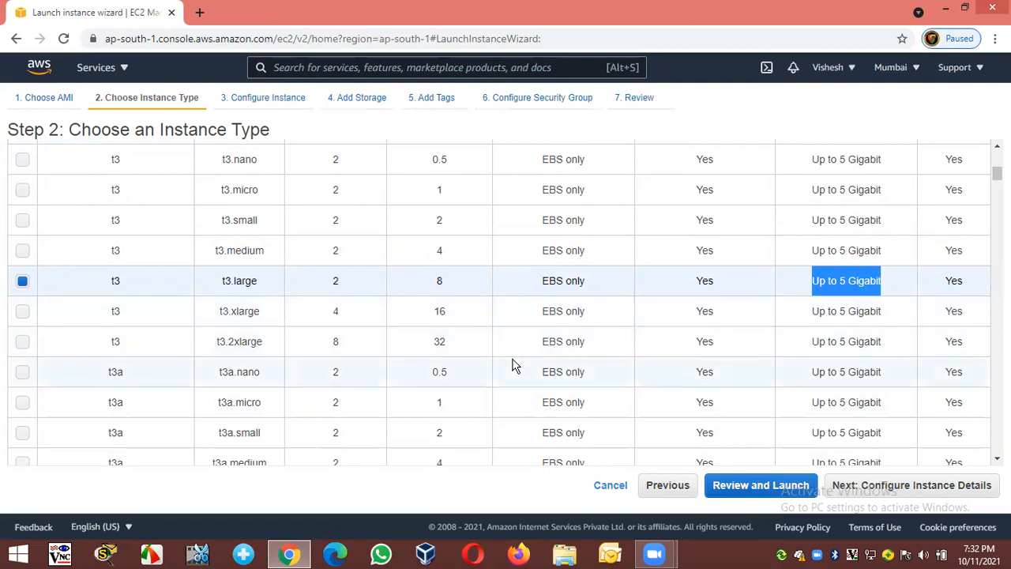
# Find the c4.8xlarge instance type, select it and examine its vCPUs, memory and network performance.
pyautogui.scroll(-3, 513, 365)
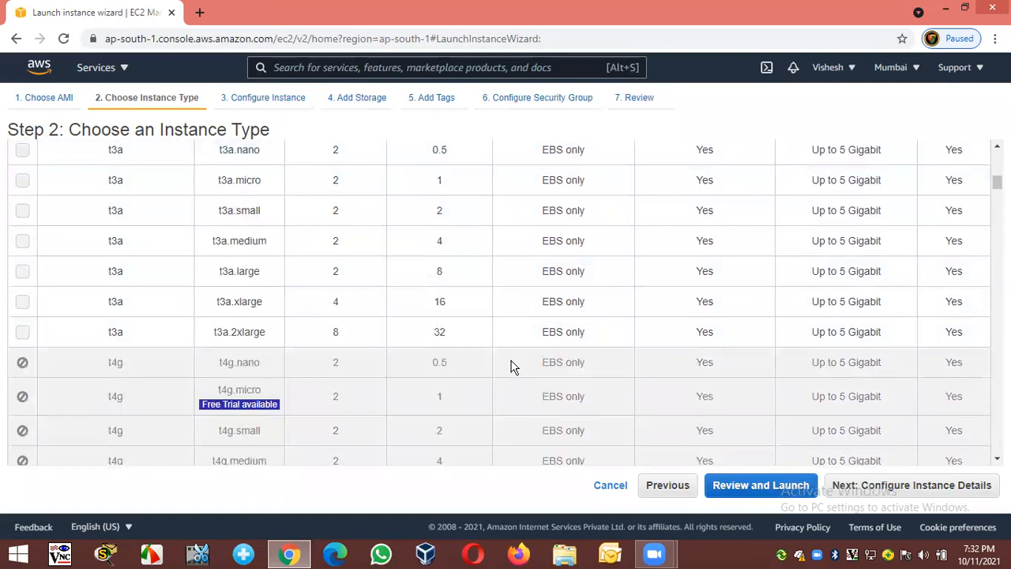
pyautogui.scroll(-3, 512, 365)
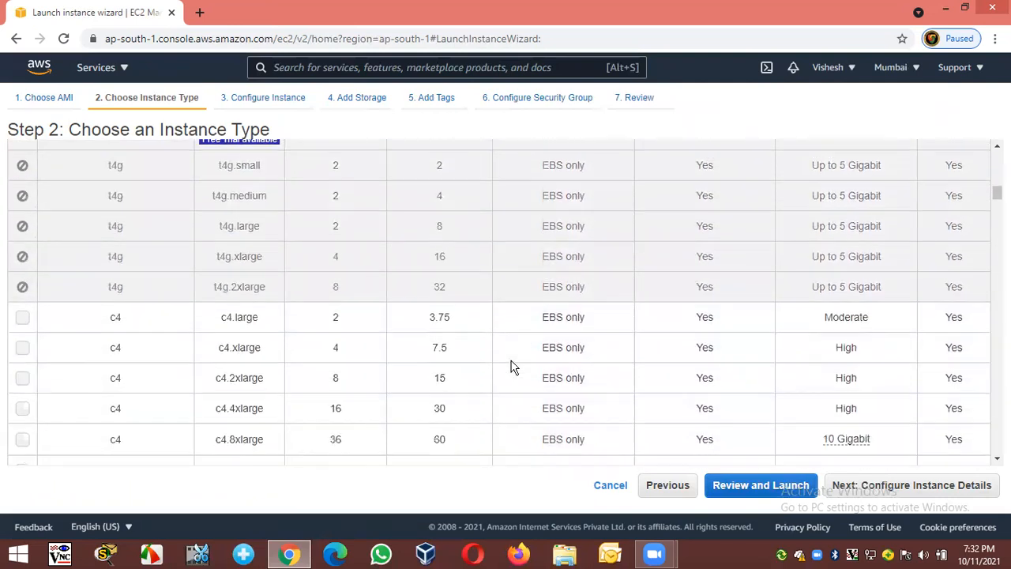
pyautogui.scroll(-2, 512, 365)
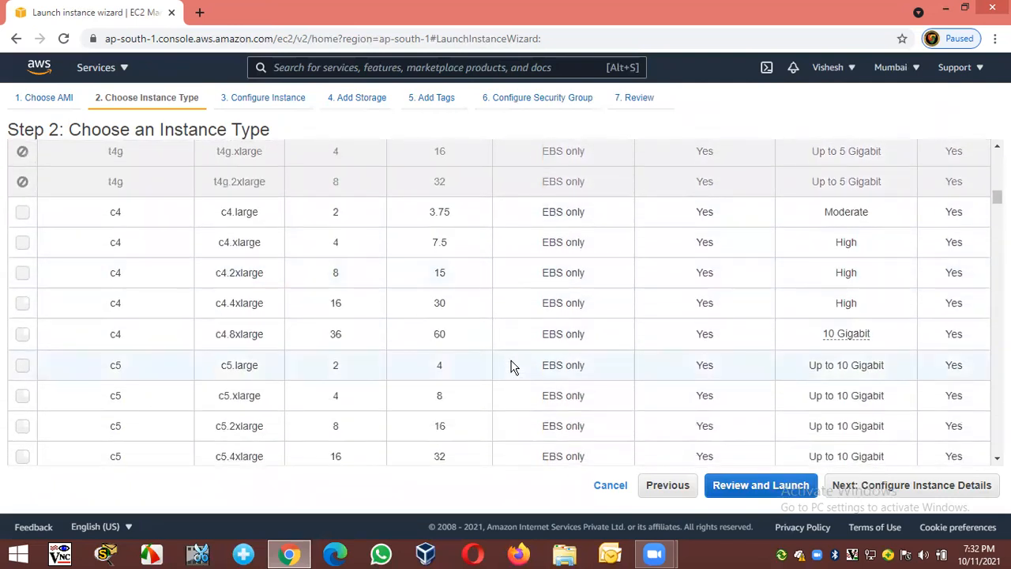
pyautogui.moveTo(216, 335); pyautogui.dragTo(260, 338)
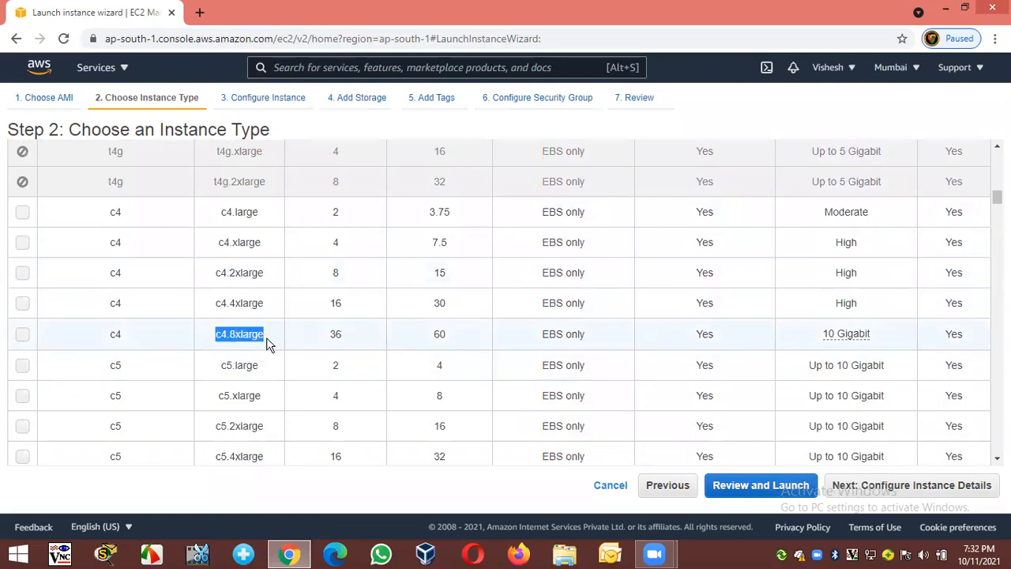
pyautogui.click(328, 338)
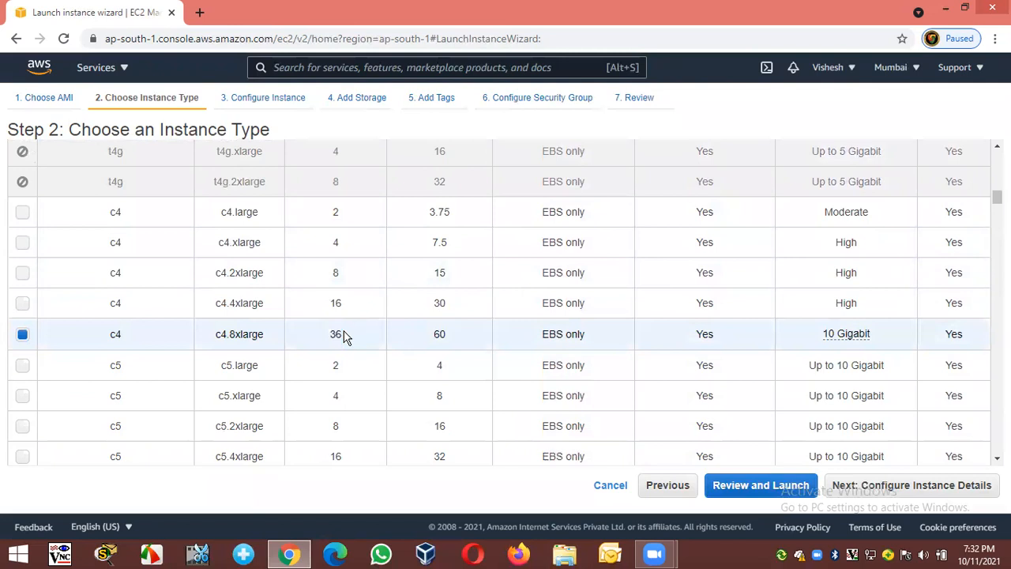
pyautogui.moveTo(418, 342); pyautogui.dragTo(440, 336)
pyautogui.click(448, 338)
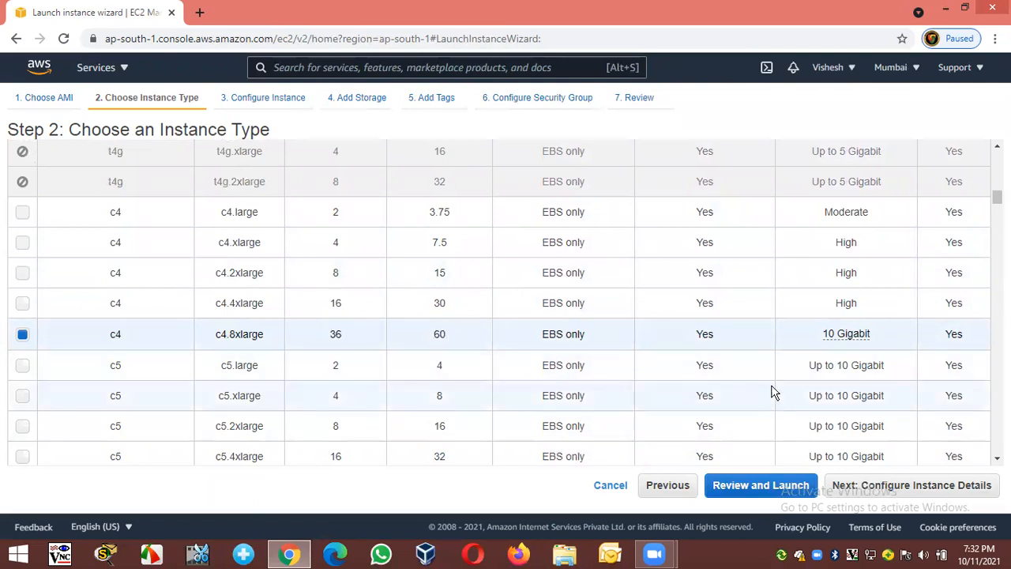
pyautogui.moveTo(830, 338)
pyautogui.moveTo(827, 336); pyautogui.dragTo(870, 338)
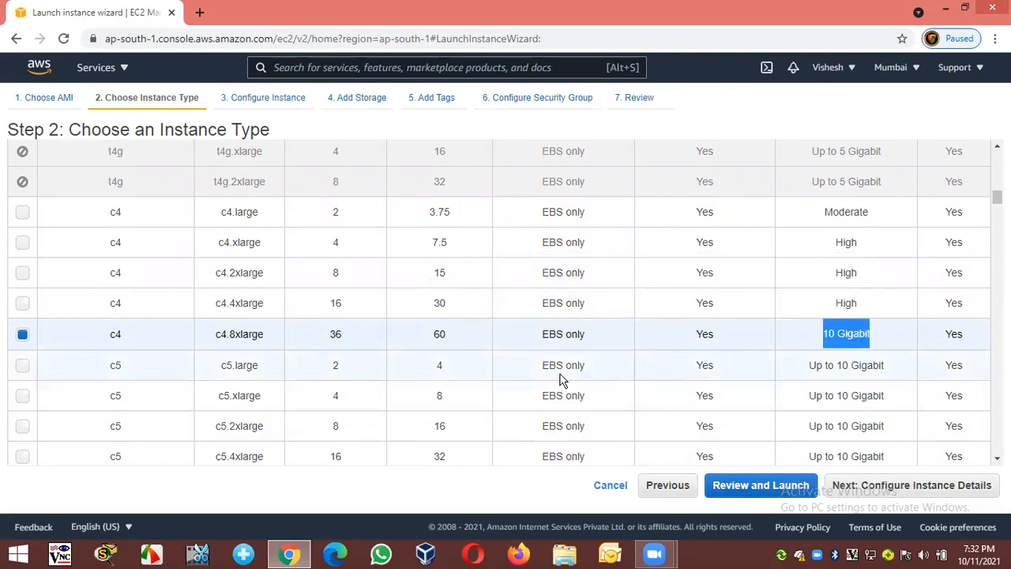
# Select the c5.9xlarge instance type and examine its vCPUs, memory and network performance.
pyautogui.scroll(-2, 560, 376)
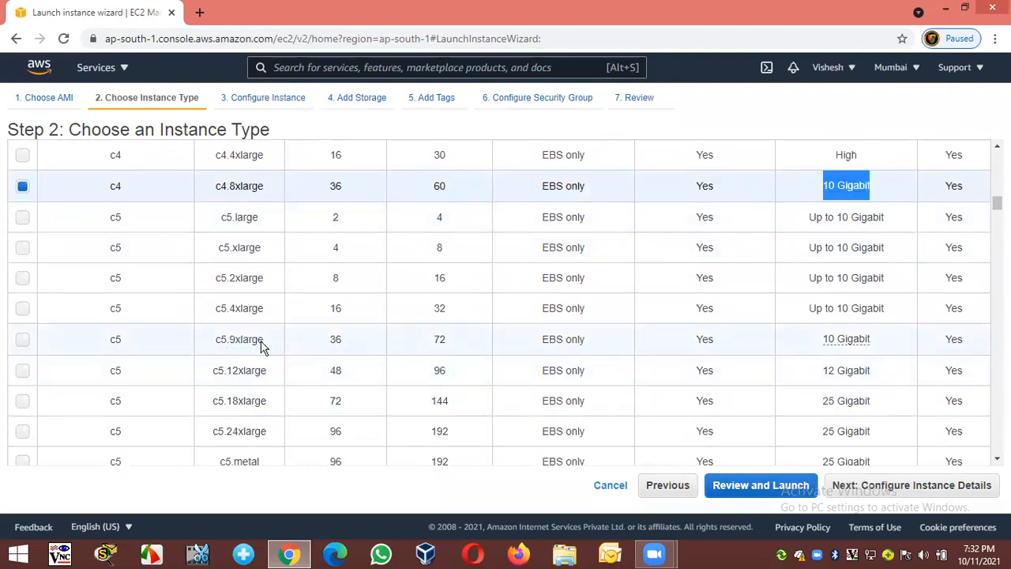
pyautogui.click(331, 347)
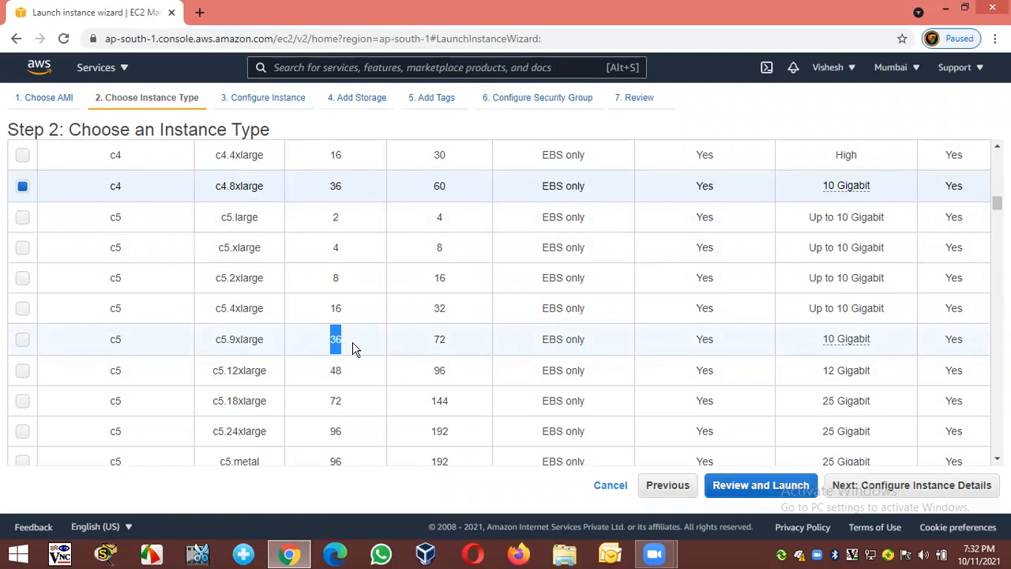
pyautogui.click(353, 348)
pyautogui.moveTo(436, 340); pyautogui.dragTo(454, 344)
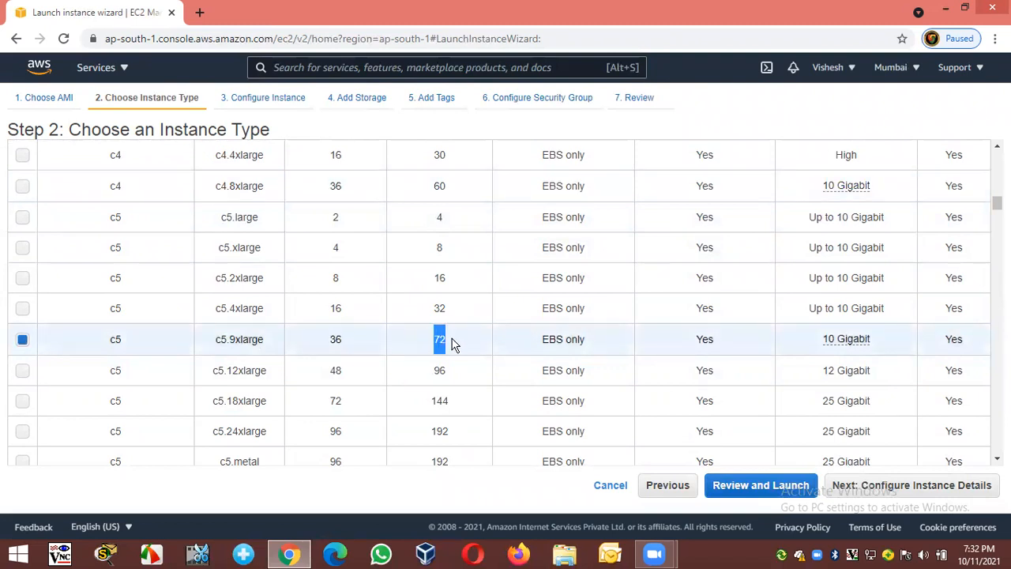
pyautogui.moveTo(830, 352)
pyautogui.moveTo(824, 342); pyautogui.dragTo(876, 347)
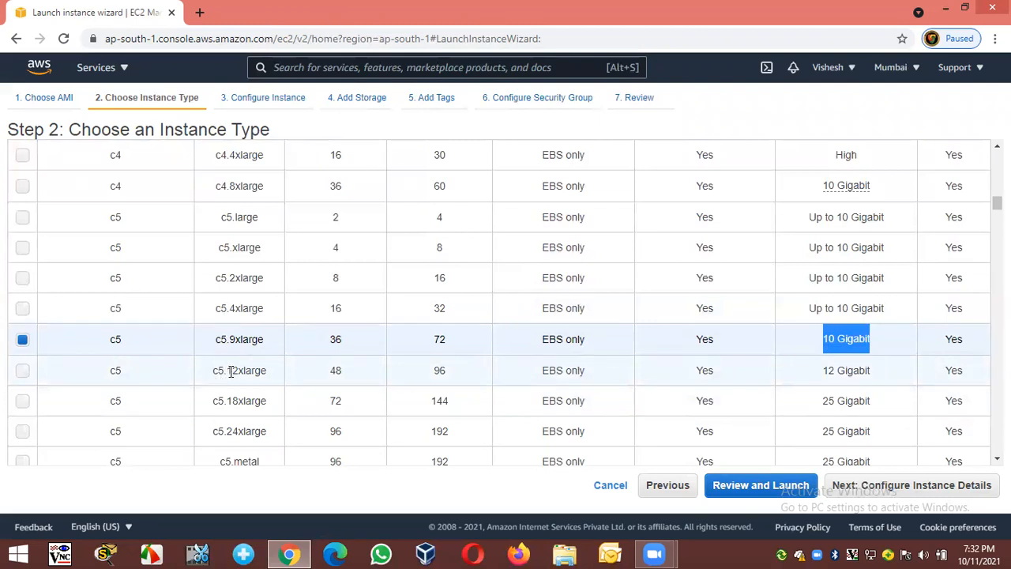
# Compare the vCPUs and memory of the c5.12xlarge and c5.18xlarge instance types, selecting each in turn.
pyautogui.moveTo(329, 377); pyautogui.dragTo(350, 381)
pyautogui.click(361, 384)
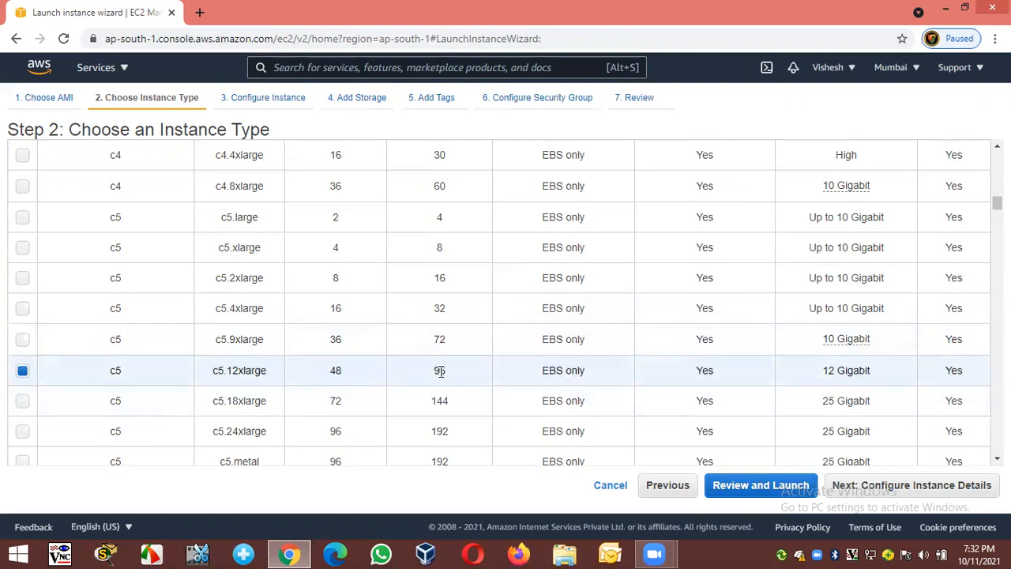
pyautogui.moveTo(431, 380); pyautogui.dragTo(448, 376)
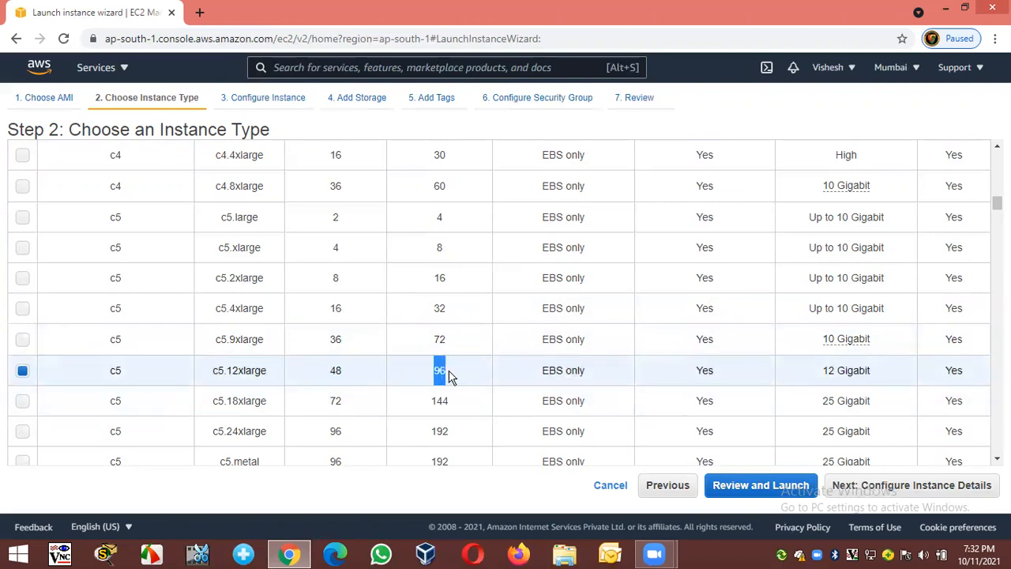
pyautogui.moveTo(328, 402); pyautogui.dragTo(349, 402)
pyautogui.click(352, 408)
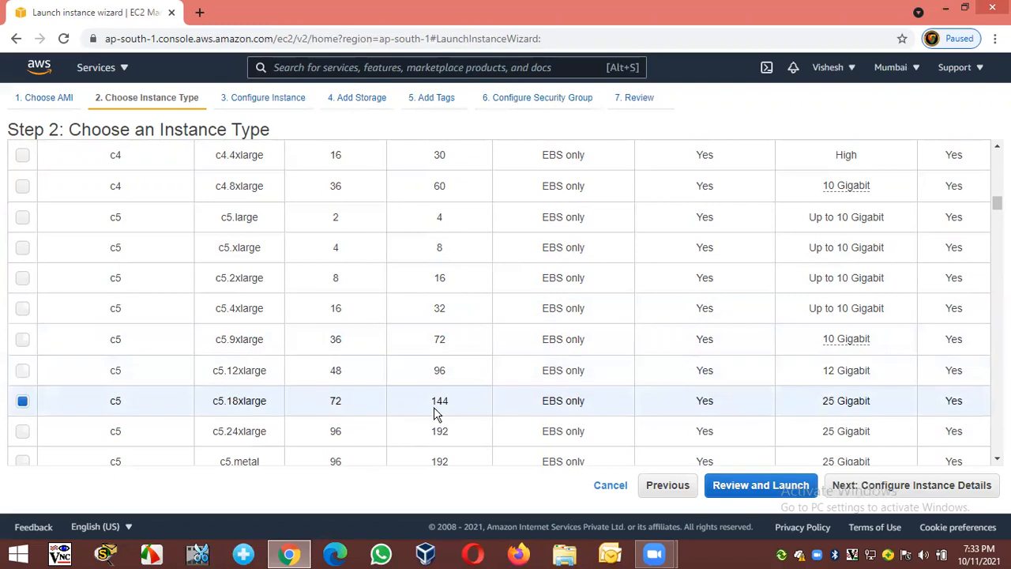
pyautogui.moveTo(429, 404); pyautogui.dragTo(454, 407)
# Select the c5.24xlarge instance type, examine its vCPUs and memory, and compare network performance among the larger c5 types.
pyautogui.moveTo(331, 430); pyautogui.dragTo(349, 434)
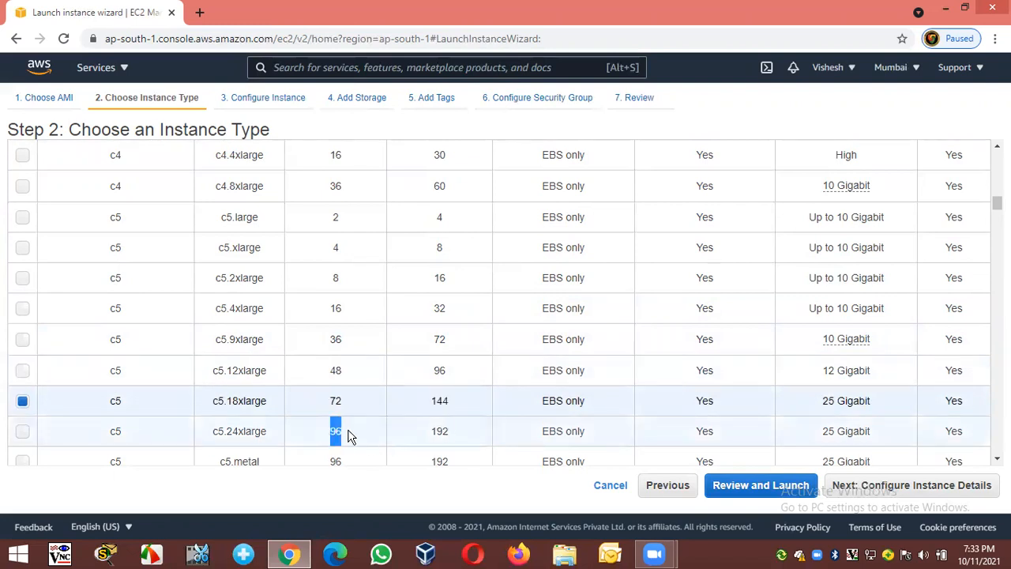
pyautogui.click(425, 439)
pyautogui.moveTo(429, 434); pyautogui.dragTo(458, 434)
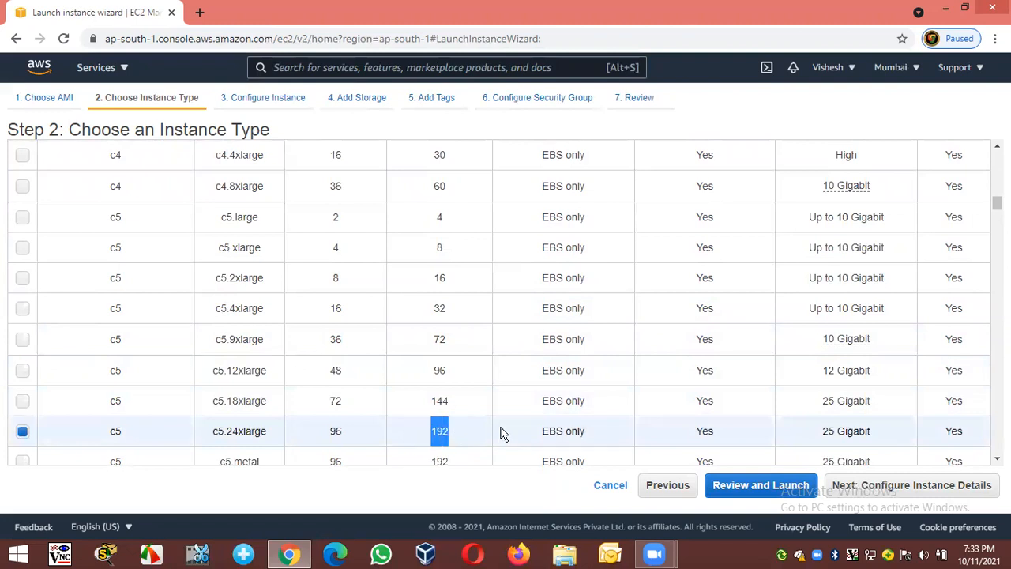
pyautogui.moveTo(823, 433); pyautogui.dragTo(869, 434)
pyautogui.moveTo(824, 401); pyautogui.dragTo(867, 371)
pyautogui.moveTo(891, 442); pyautogui.dragTo(814, 416)
# Find the c5d.large instance type, select it and examine its SSD storage and network performance.
pyautogui.scroll(-2, 795, 409)
pyautogui.scroll(-3, 795, 405)
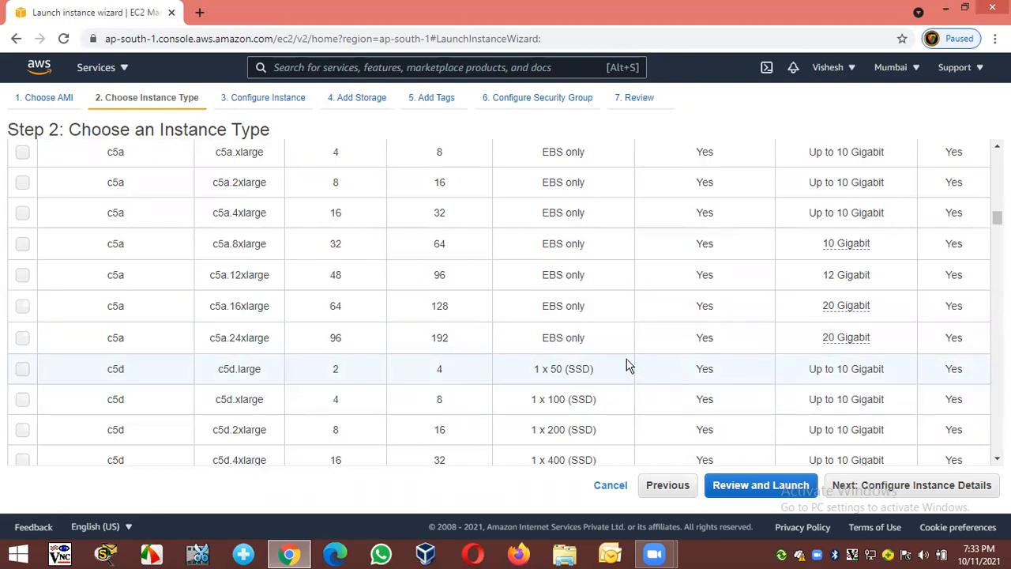
pyautogui.moveTo(567, 368); pyautogui.dragTo(595, 369)
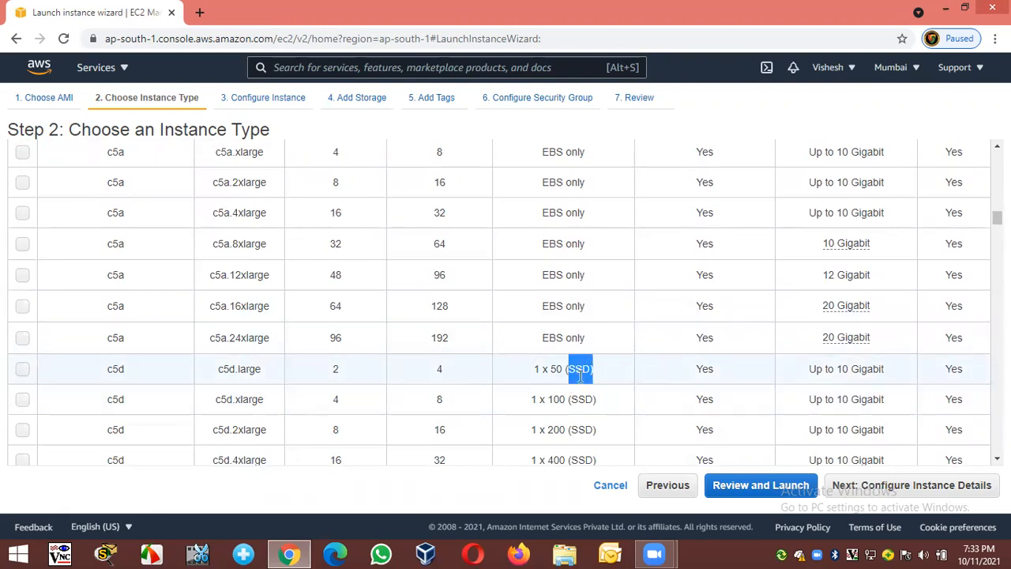
pyautogui.click(582, 377)
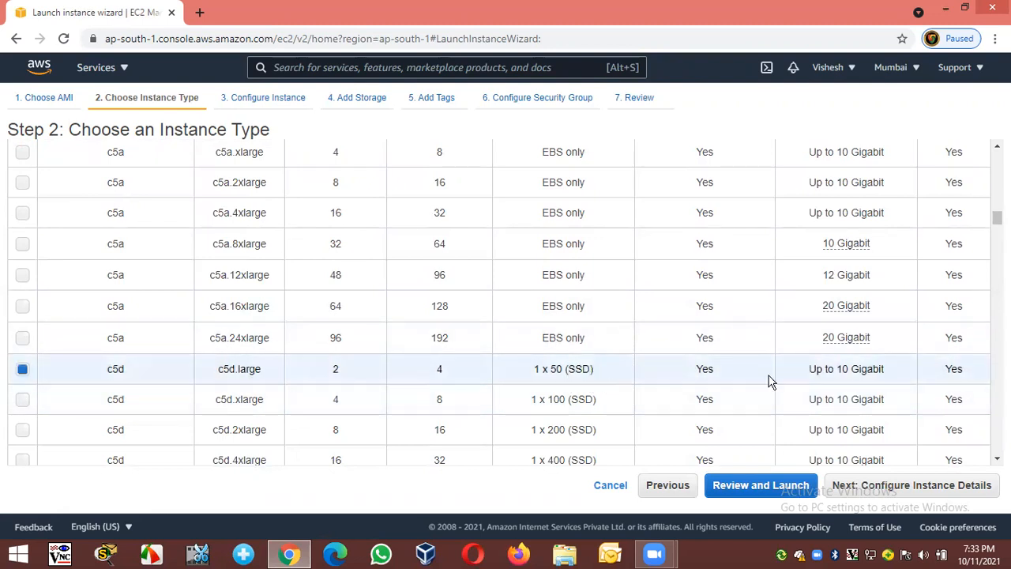
pyautogui.moveTo(822, 368); pyautogui.dragTo(890, 367)
pyautogui.click(890, 367)
# Find the d3.8xlarge instance type, select it and examine its vCPUs, memory and network performance.
pyautogui.scroll(-3, 843, 367)
pyautogui.scroll(-2, 843, 367)
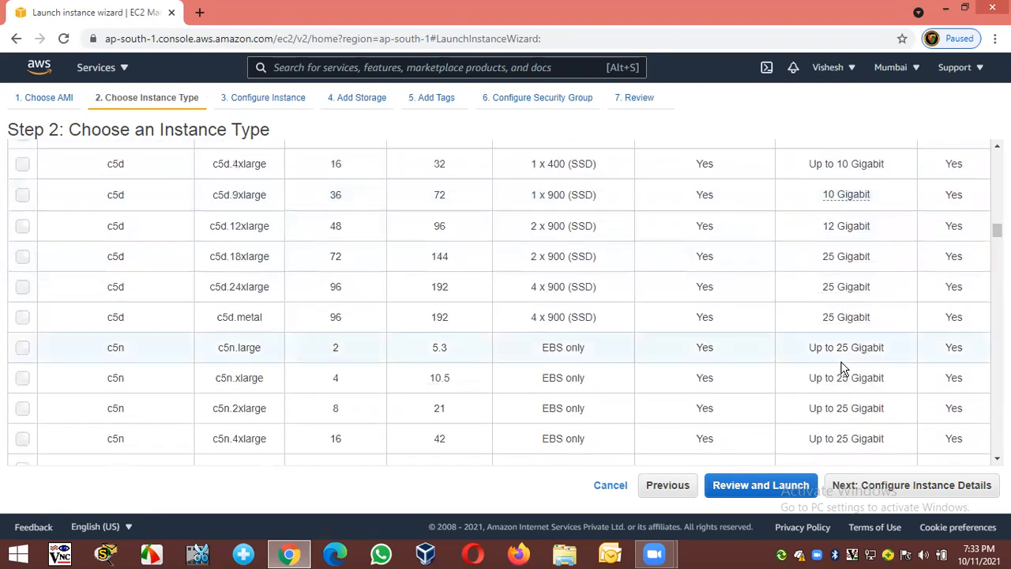
pyautogui.scroll(-7, 625, 341)
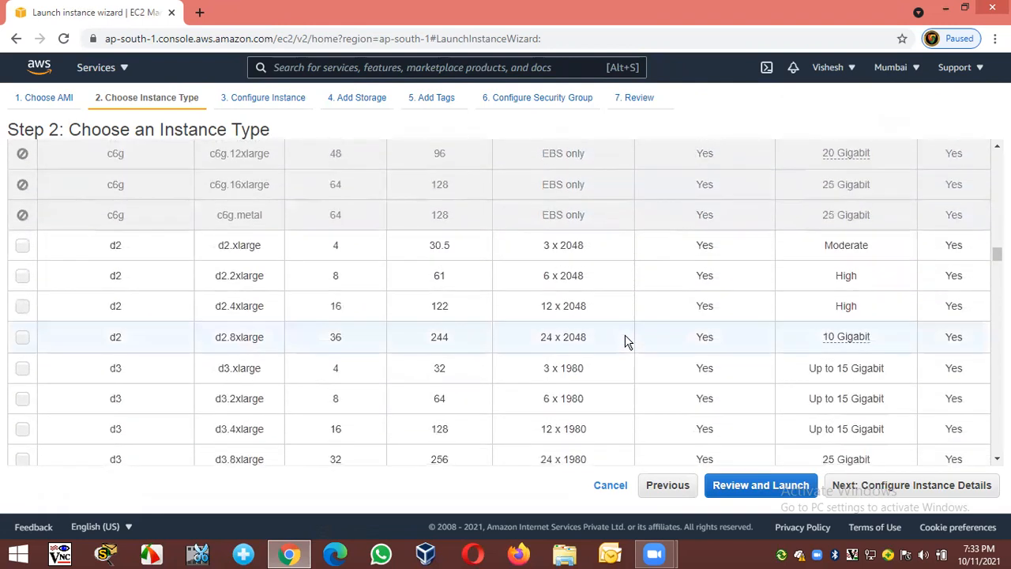
pyautogui.scroll(-3, 625, 342)
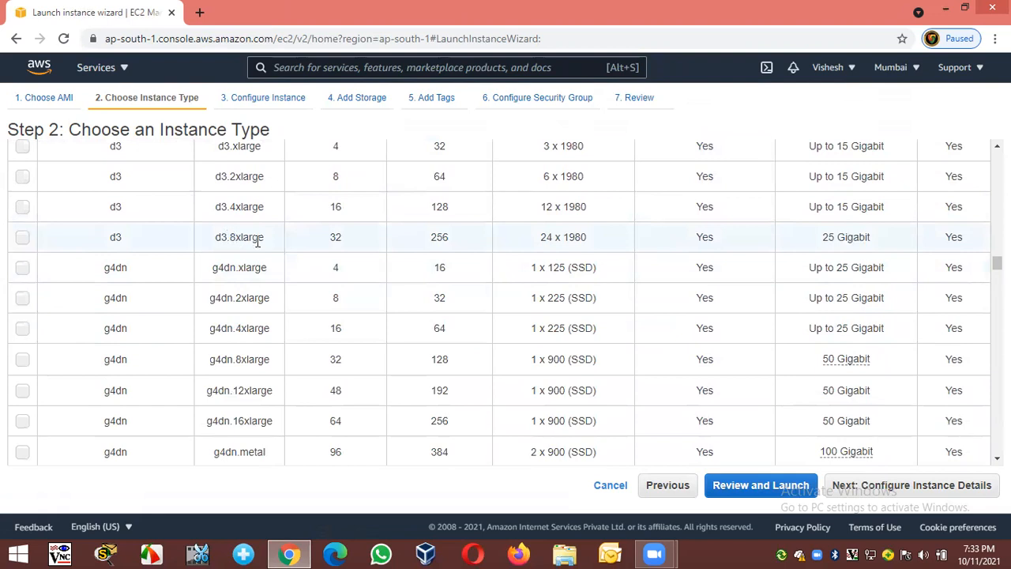
pyautogui.moveTo(323, 244); pyautogui.dragTo(347, 245)
pyautogui.moveTo(429, 239); pyautogui.dragTo(449, 241)
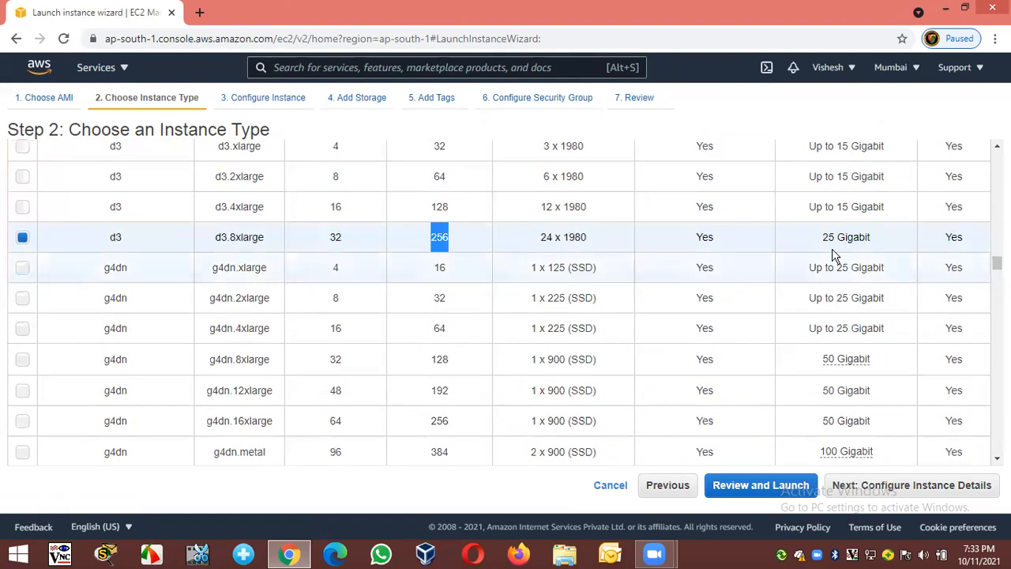
pyautogui.moveTo(822, 237); pyautogui.dragTo(873, 245)
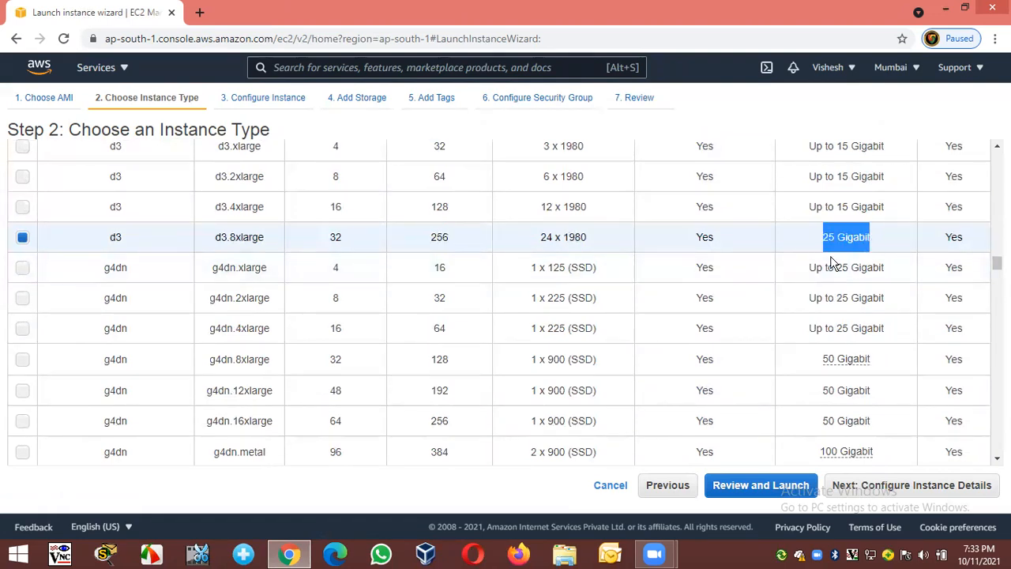
# Compare the memory of the largest g4dn and i3 instance types, including g4dn.metal and i3.16xlarge.
pyautogui.scroll(-3, 668, 290)
pyautogui.scroll(-1, 666, 291)
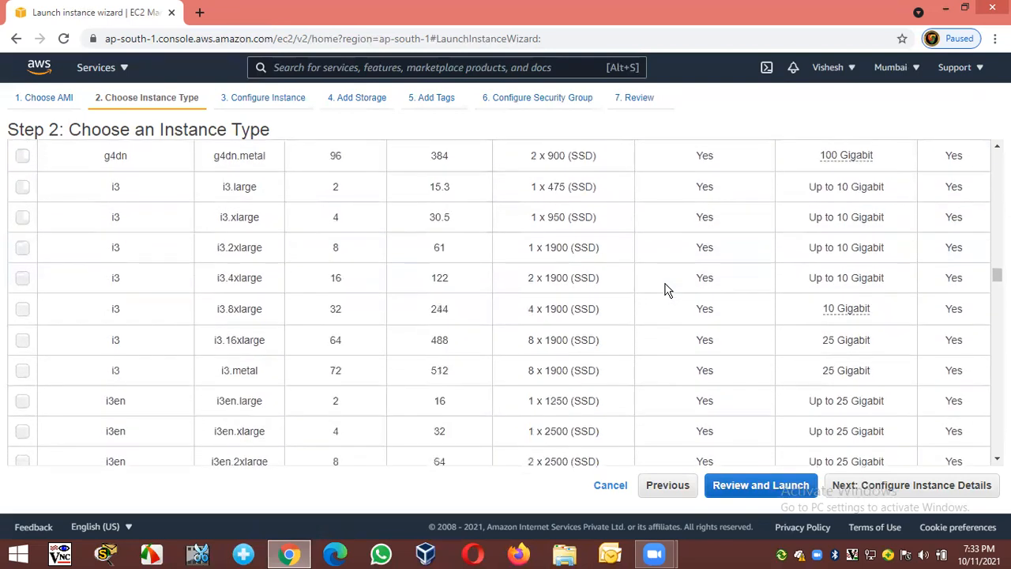
pyautogui.scroll(2, 666, 289)
pyautogui.moveTo(429, 274); pyautogui.dragTo(467, 312)
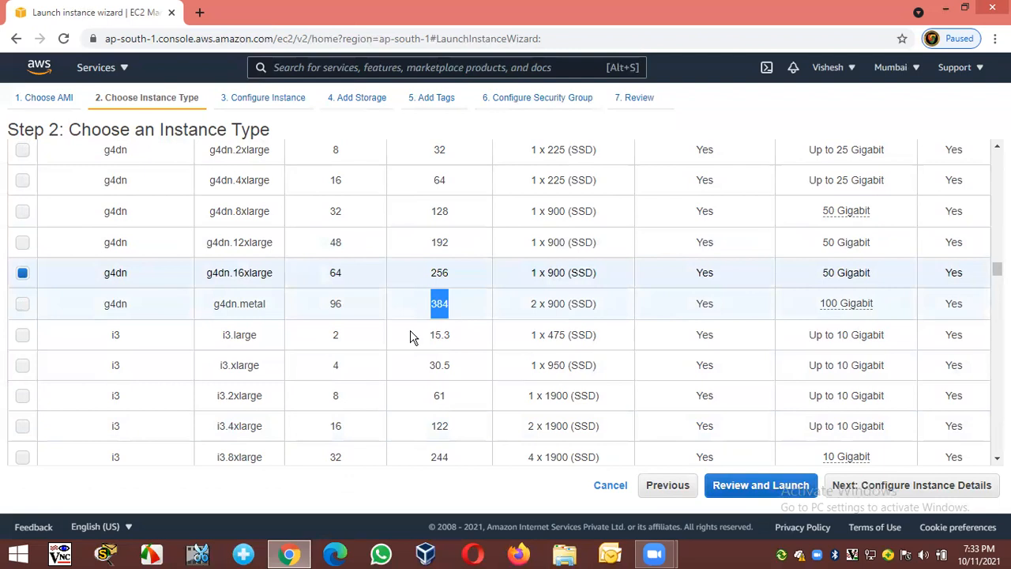
pyautogui.click(466, 316)
pyautogui.scroll(-3, 469, 337)
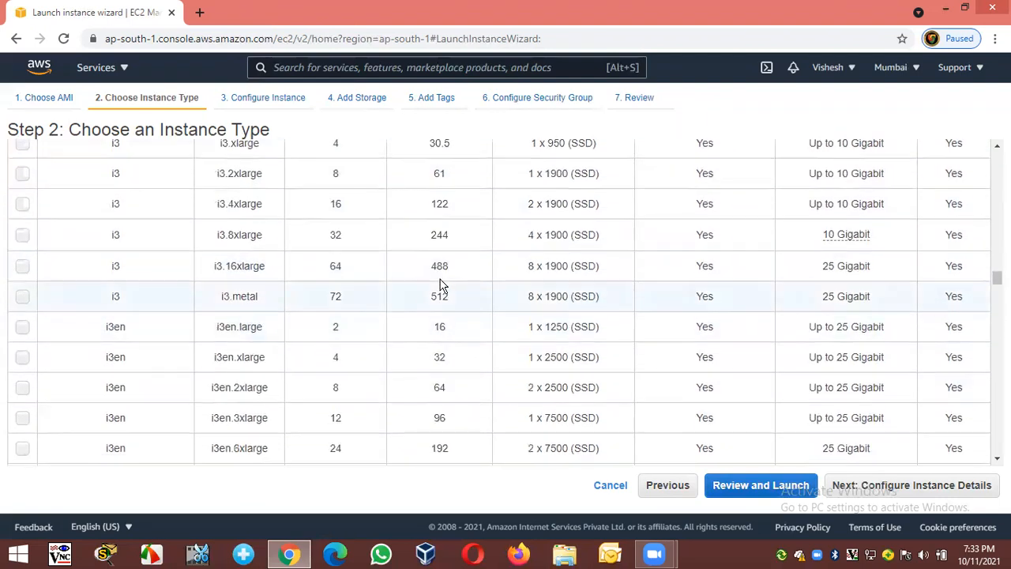
pyautogui.moveTo(431, 267); pyautogui.dragTo(461, 277)
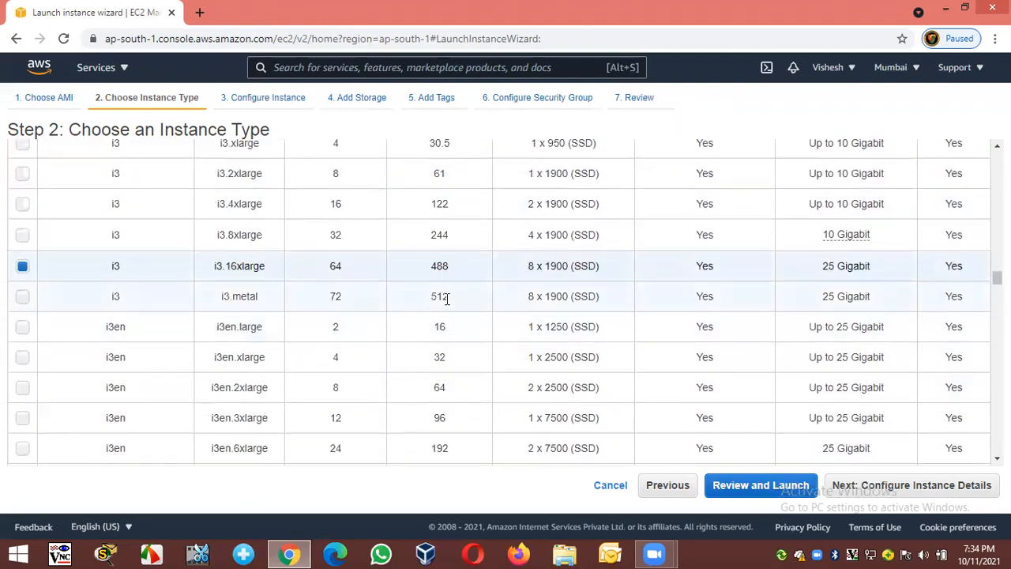
# Find the i3en.metal instance type, select it and examine its memory, vCPUs and network performance.
pyautogui.scroll(-2, 486, 339)
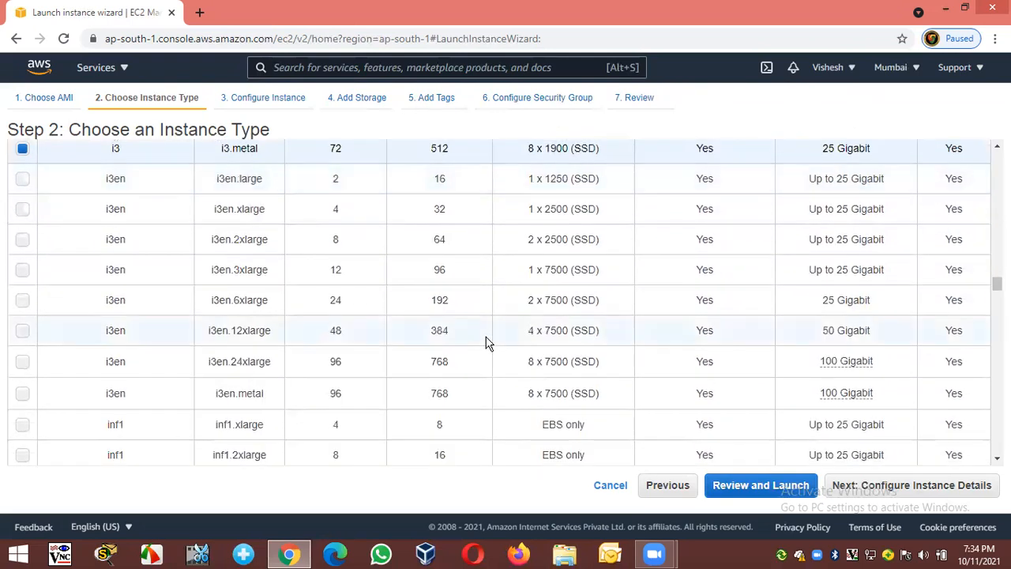
pyautogui.moveTo(433, 397); pyautogui.dragTo(452, 400)
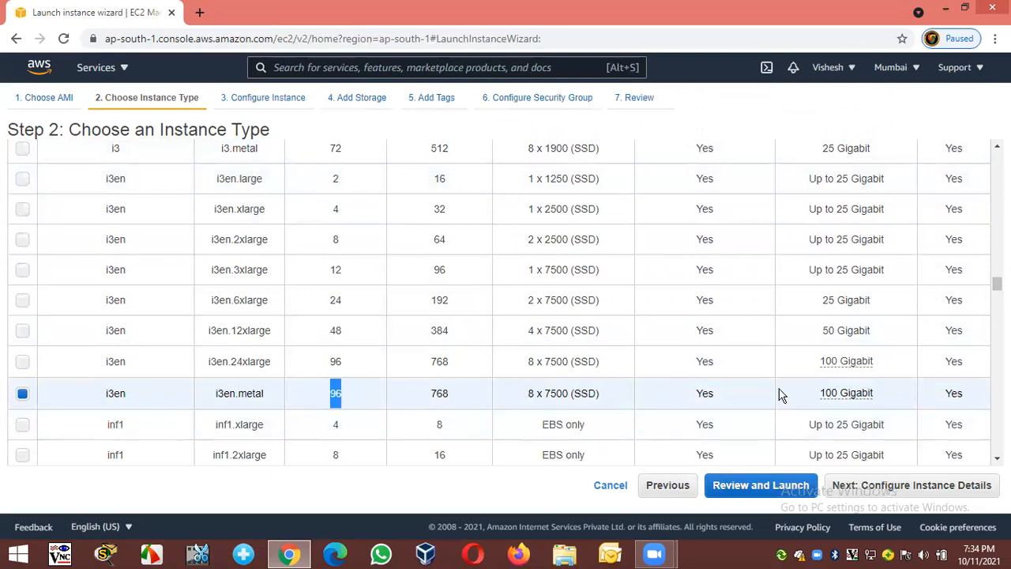
pyautogui.moveTo(822, 397); pyautogui.dragTo(860, 400)
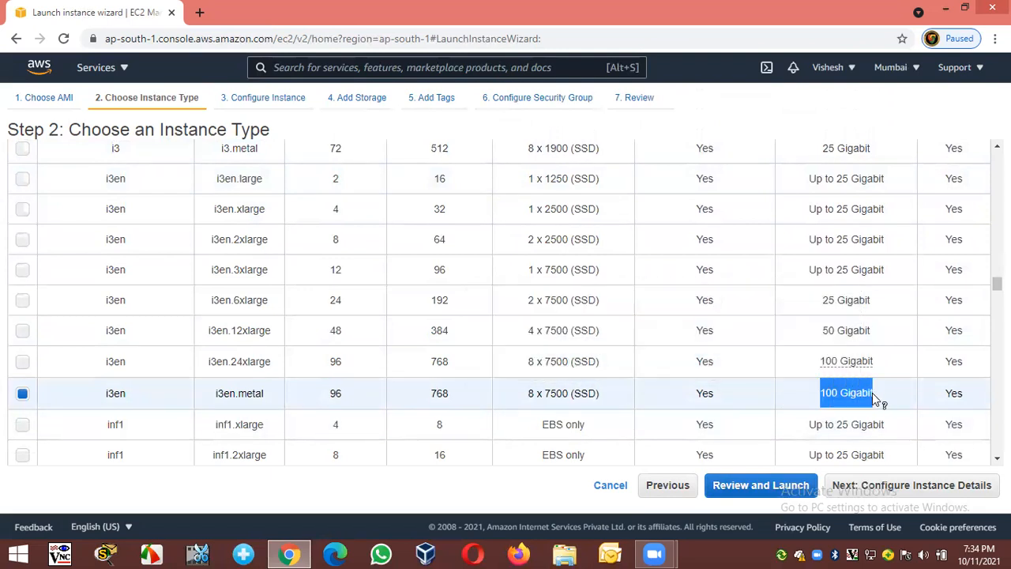
# Check the inf1, m4 and m5 instance types, then return to i3en.metal and review its vCPUs and memory.
pyautogui.scroll(-5, 863, 400)
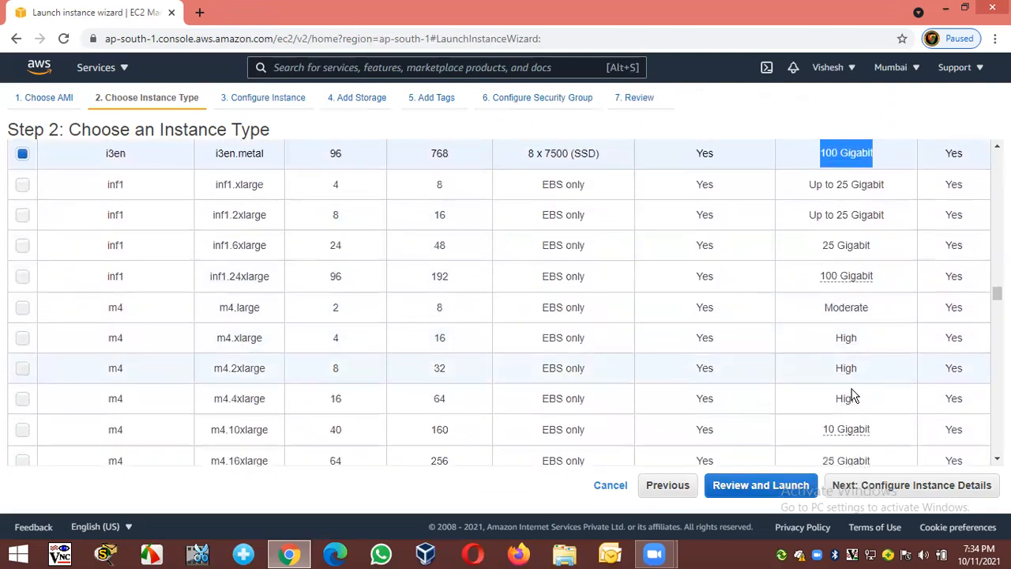
pyautogui.scroll(-1, 851, 385)
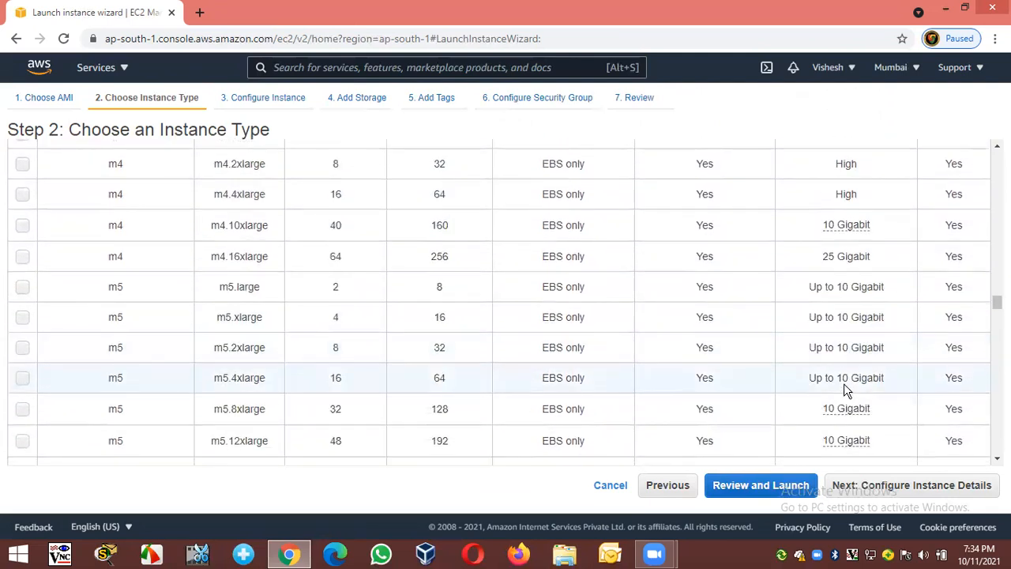
pyautogui.scroll(-1, 844, 383)
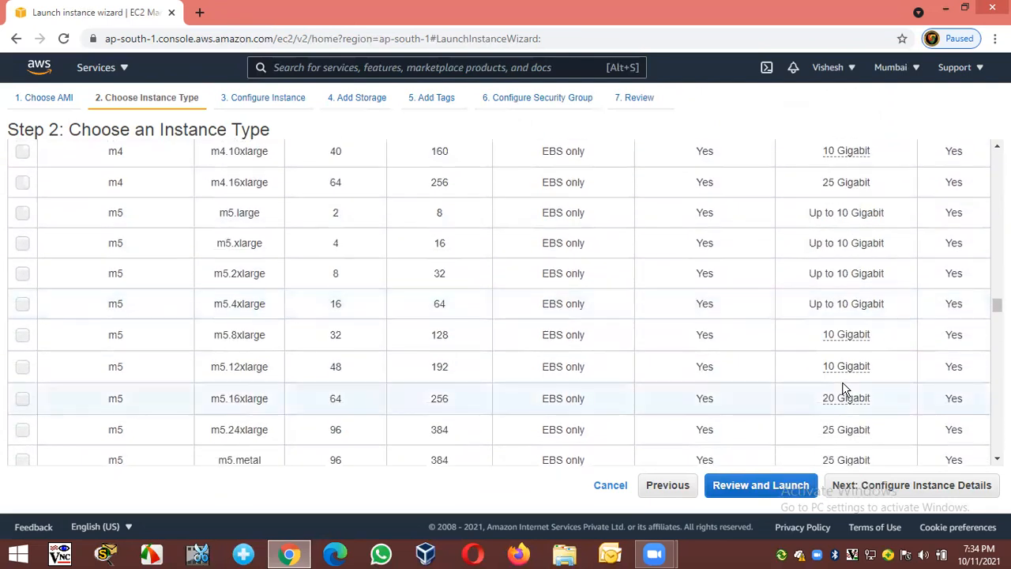
pyautogui.scroll(6, 839, 384)
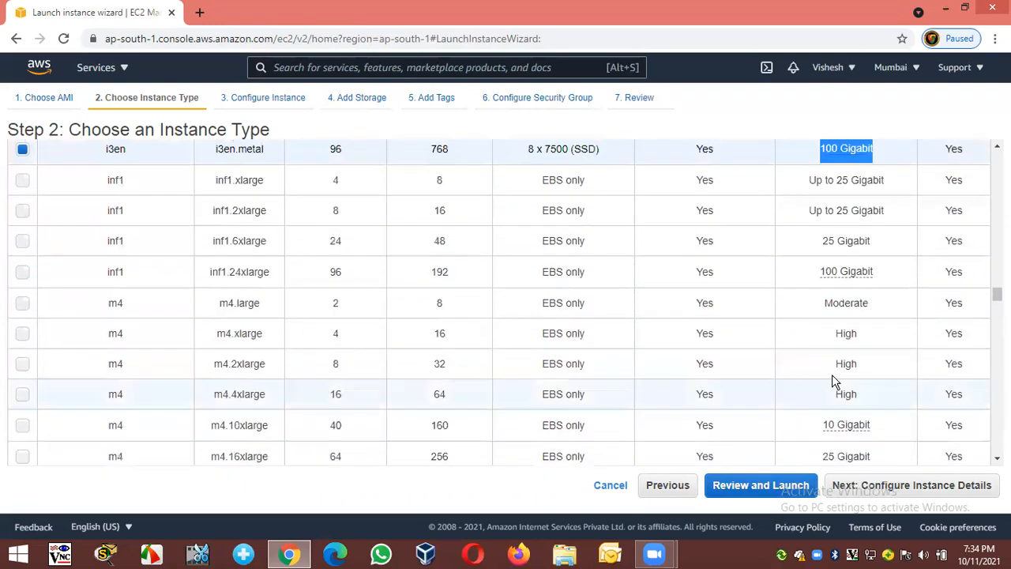
pyautogui.moveTo(324, 319); pyautogui.dragTo(436, 319)
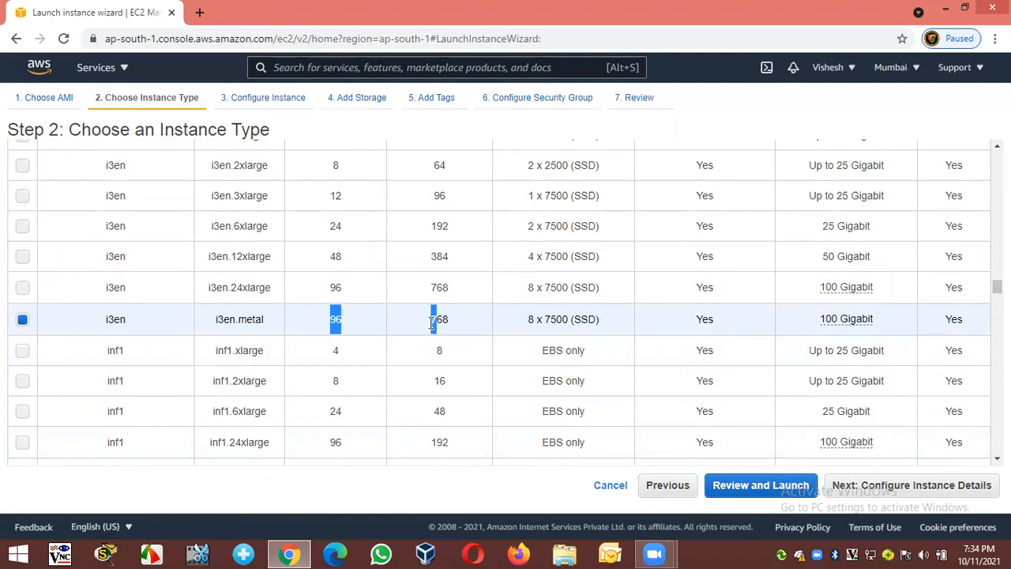
pyautogui.click(440, 318)
pyautogui.moveTo(330, 326); pyautogui.dragTo(346, 332)
pyautogui.click(346, 331)
pyautogui.moveTo(429, 326); pyautogui.dragTo(455, 328)
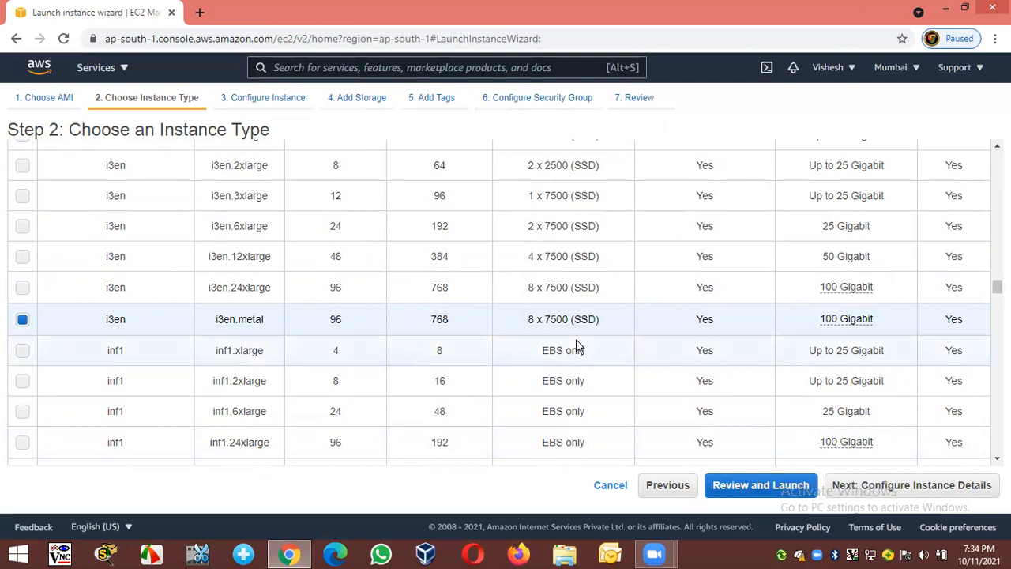
# Review the SSD storage, network performance and IPv6 support of the i3en.metal instance type.
pyautogui.moveTo(576, 319); pyautogui.dragTo(596, 326)
pyautogui.moveTo(822, 323)
pyautogui.moveTo(822, 322); pyautogui.dragTo(875, 325)
pyautogui.click(878, 326)
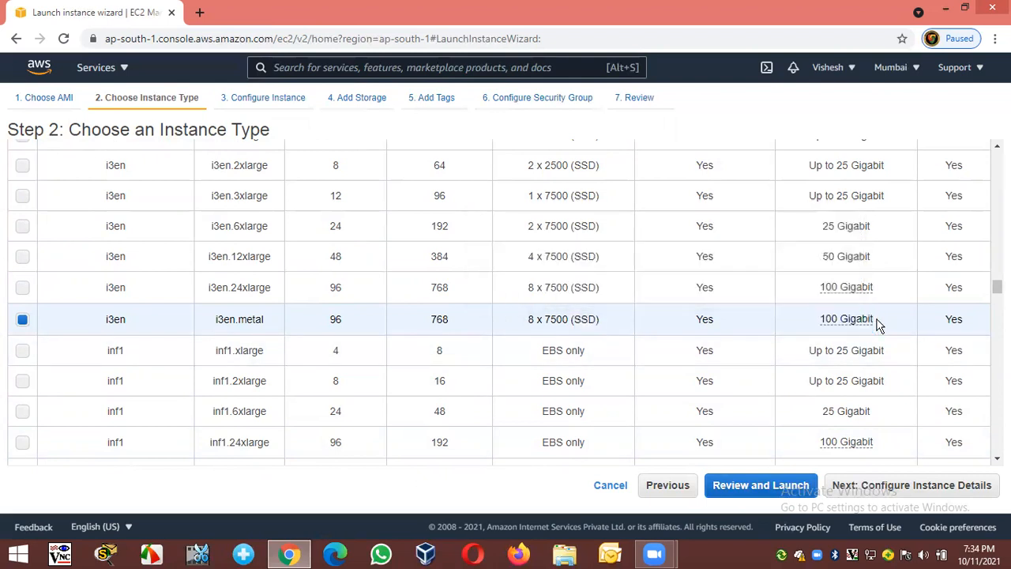
pyautogui.click(968, 330)
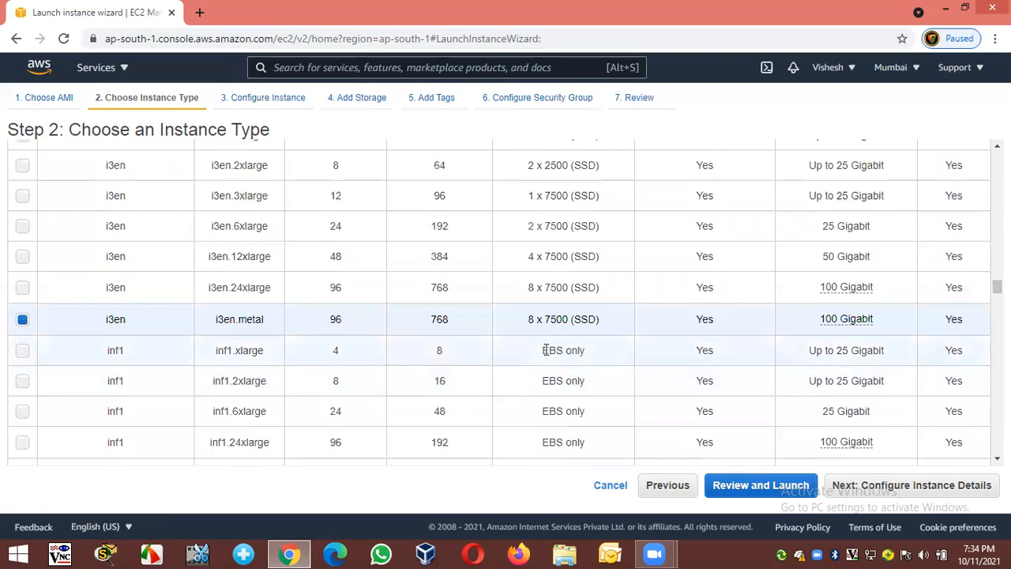
# Browse the m5, m5a, m5ad, m5d, r4, r5, r5ad and r5d instance types for comparison with the i3en family.
pyautogui.scroll(-5, 548, 371)
pyautogui.scroll(-7, 546, 350)
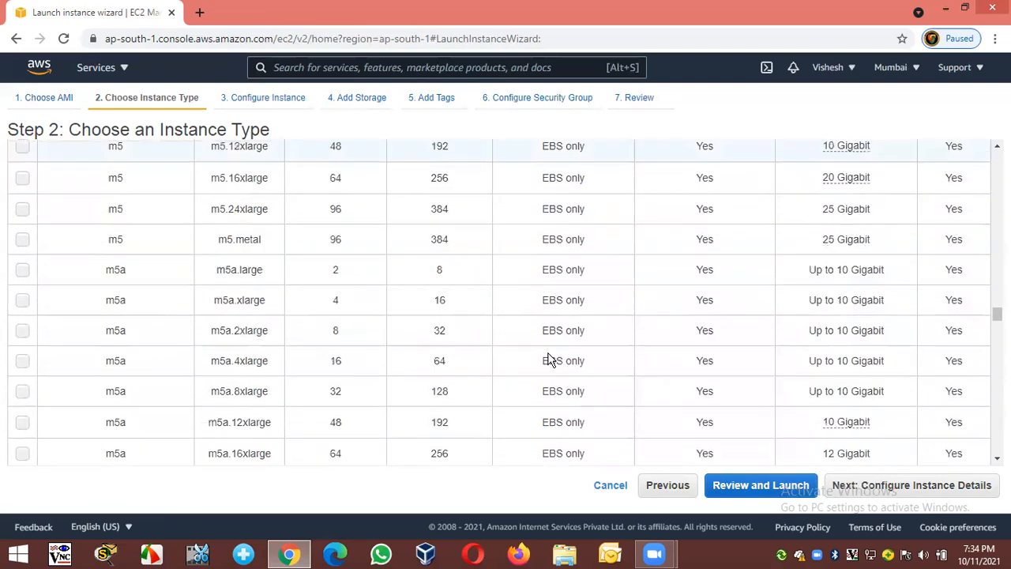
pyautogui.scroll(-5, 549, 356)
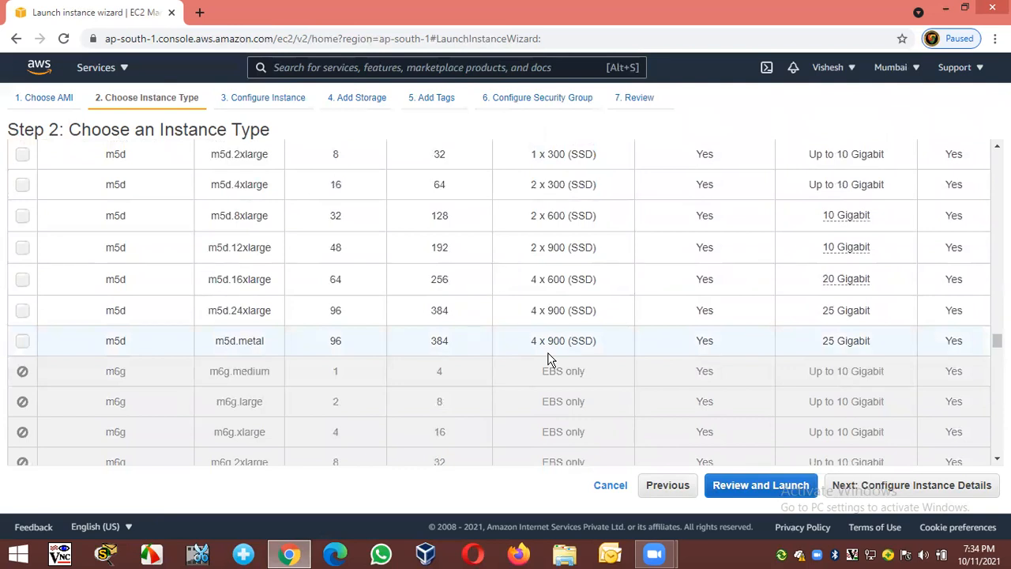
pyautogui.scroll(-5, 550, 360)
pyautogui.scroll(15, 551, 360)
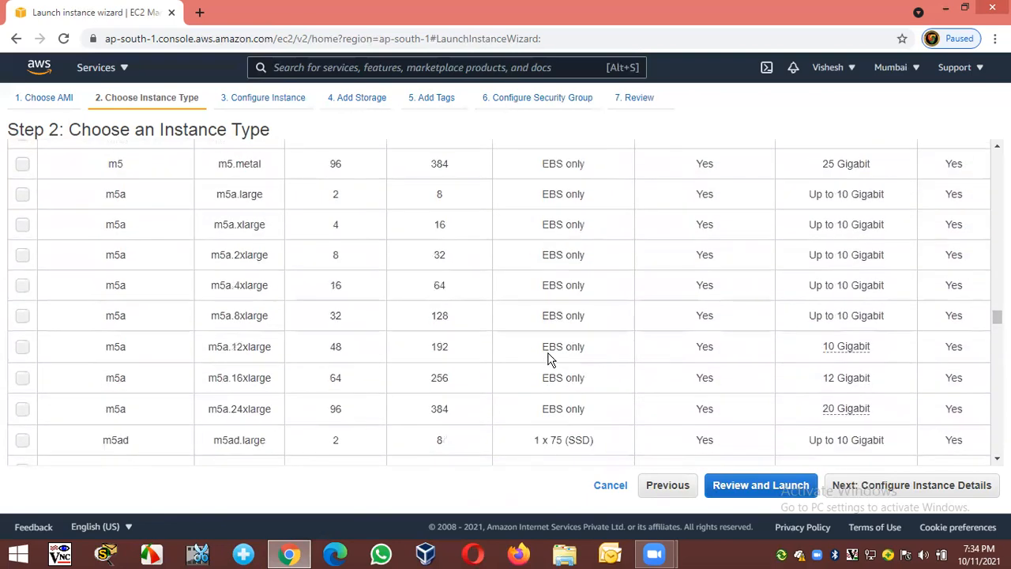
pyautogui.scroll(6, 550, 360)
pyautogui.scroll(-12, 550, 359)
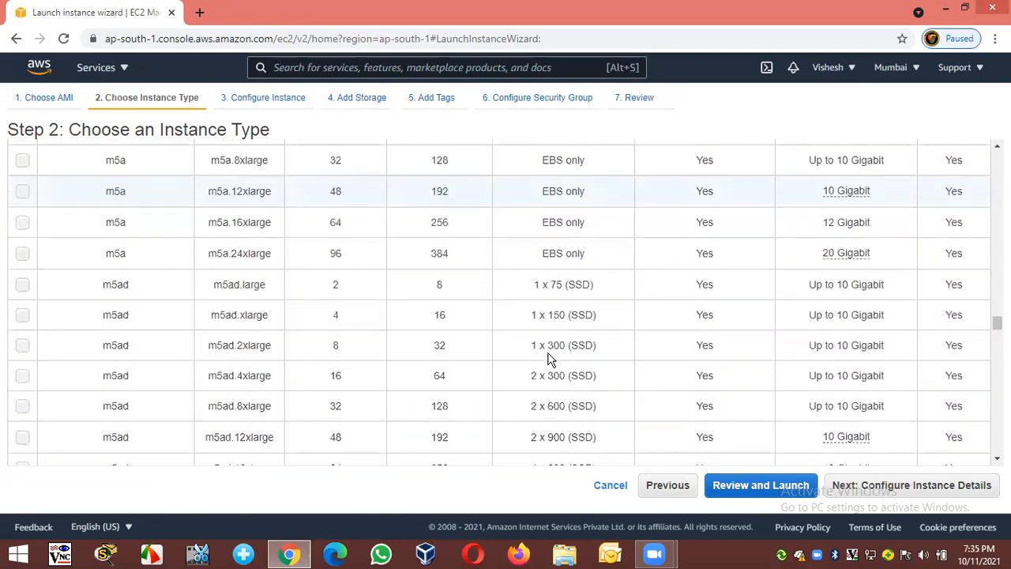
pyautogui.scroll(-10, 551, 360)
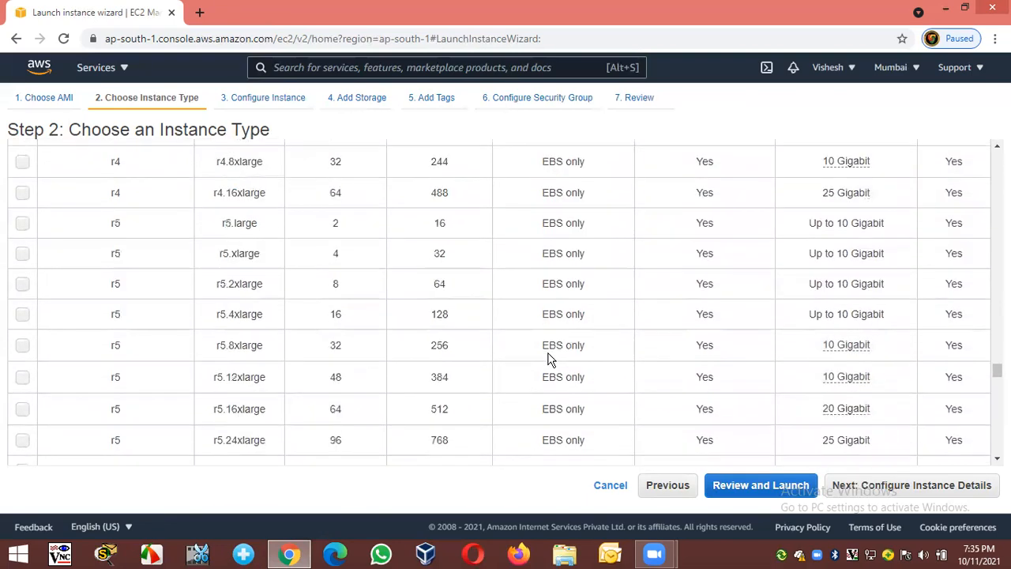
pyautogui.scroll(-10, 551, 359)
pyautogui.scroll(12, 551, 359)
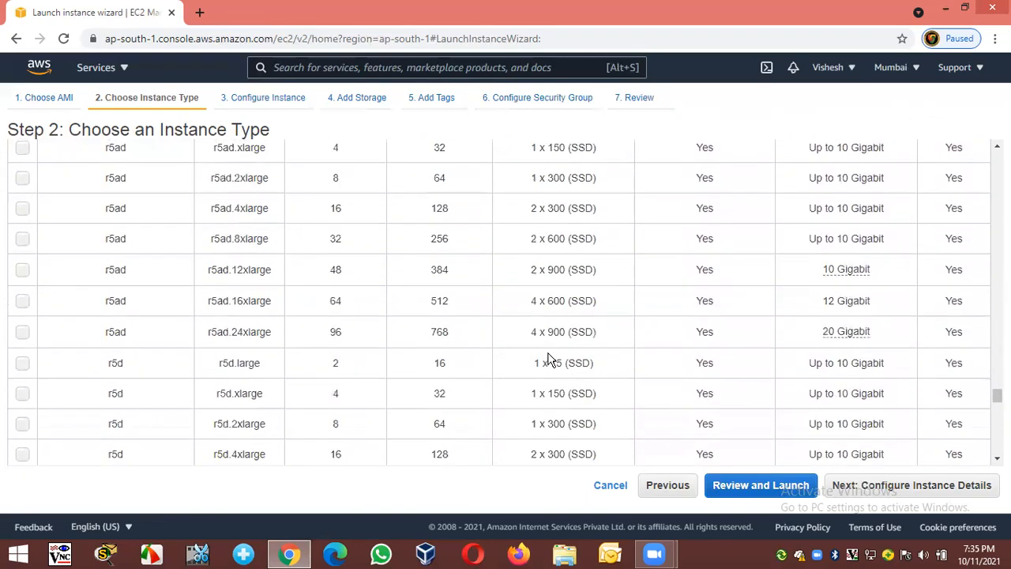
pyautogui.scroll(15, 550, 360)
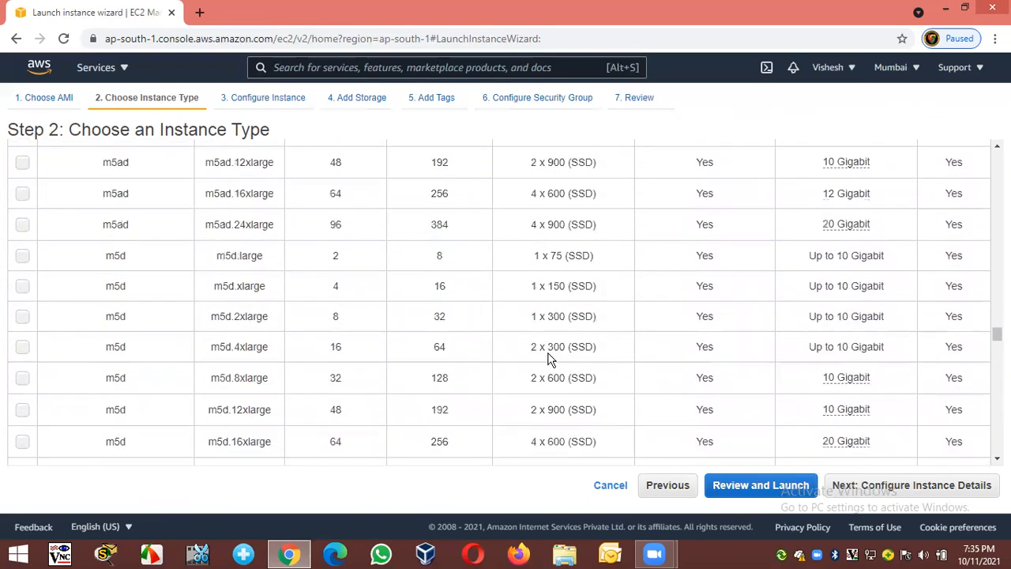
pyautogui.scroll(15, 551, 360)
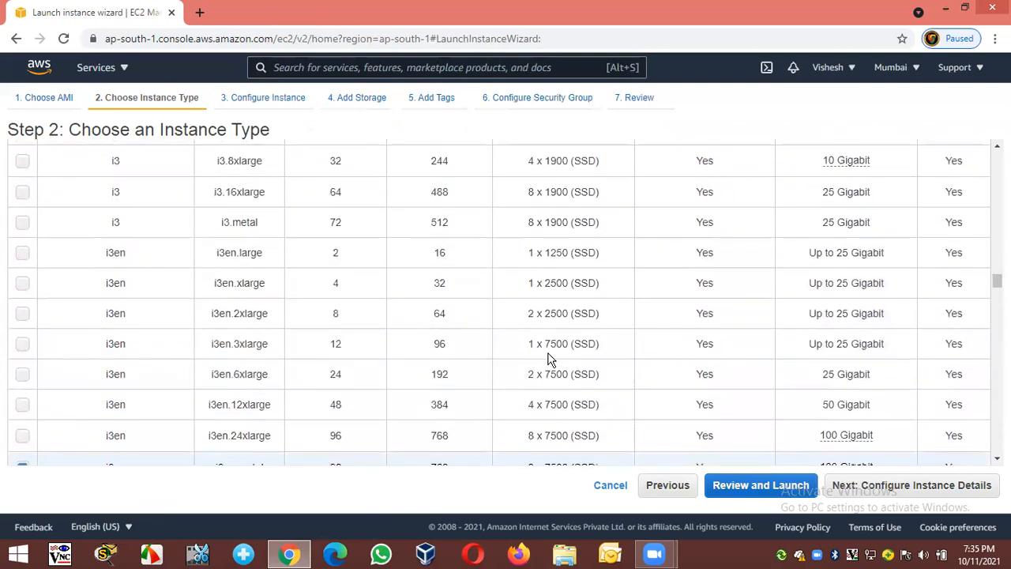
# Review the vCPUs, memory and network performance of the selected i3en.metal instance type again.
pyautogui.scroll(-5, 551, 359)
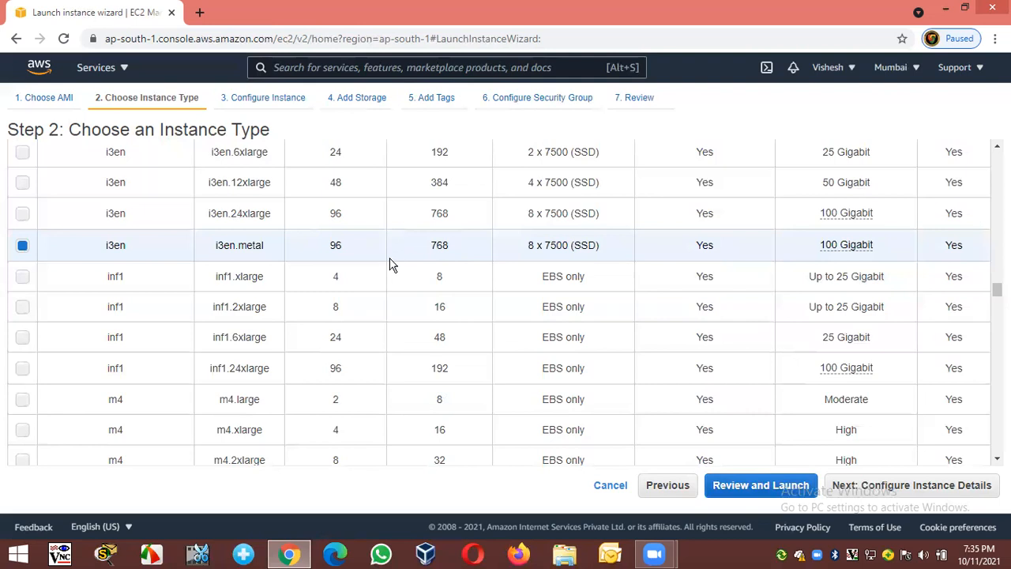
pyautogui.doubleClick(337, 252)
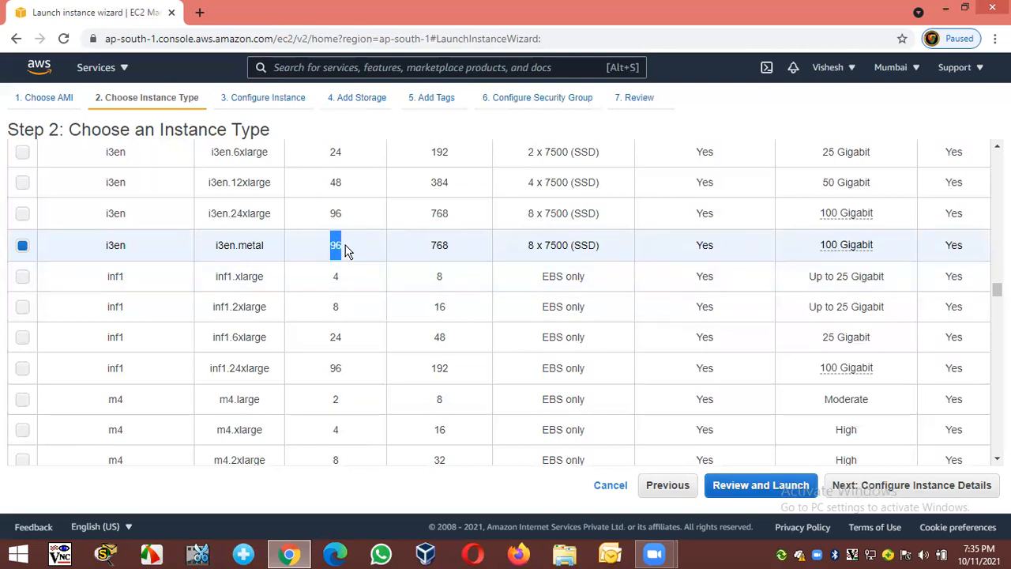
pyautogui.doubleClick(436, 250)
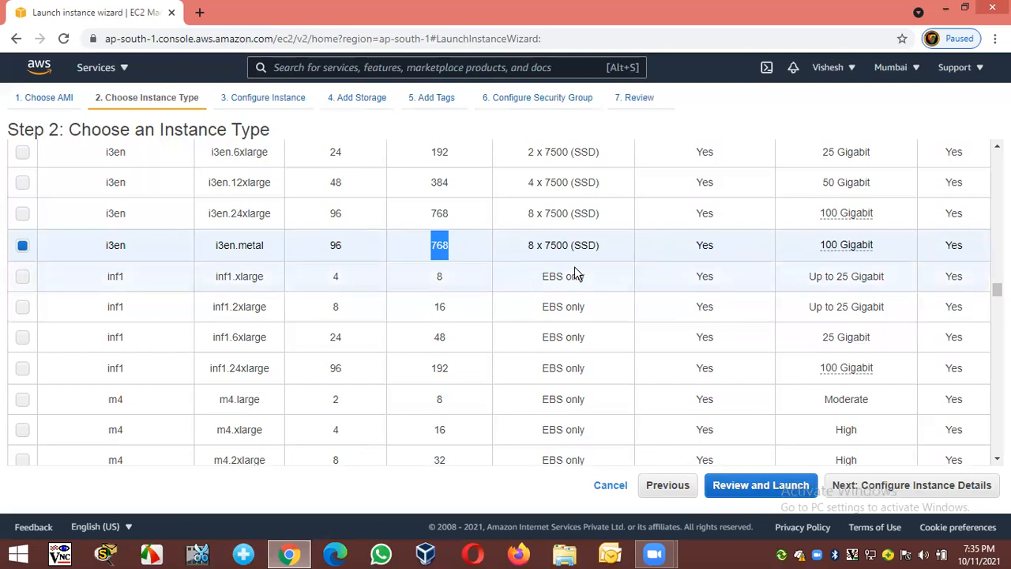
pyautogui.moveTo(821, 247); pyautogui.dragTo(876, 250)
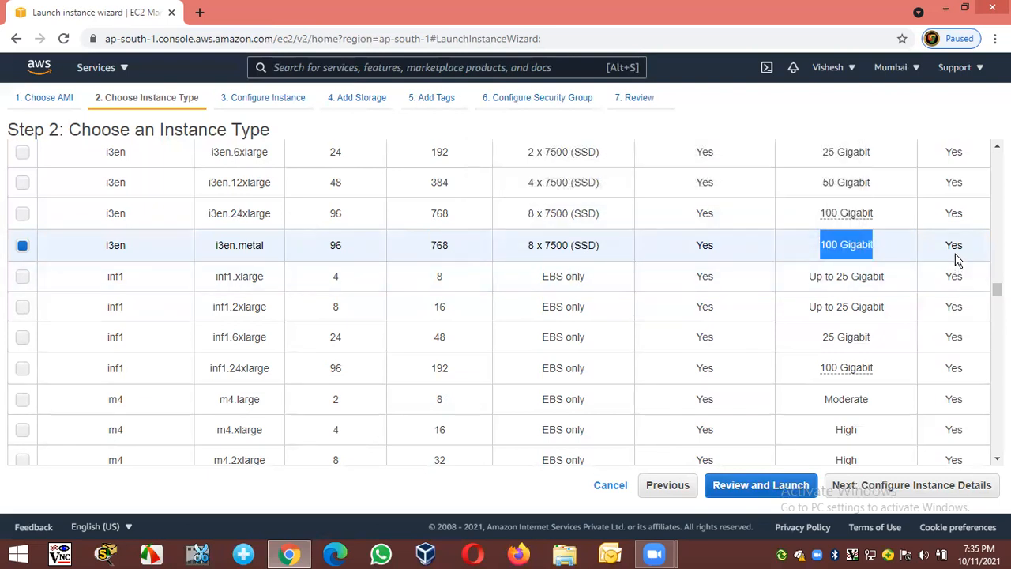
# Proceed to the instance details with i3en.metal and set the number of instances to 10.
pyautogui.click(886, 490)
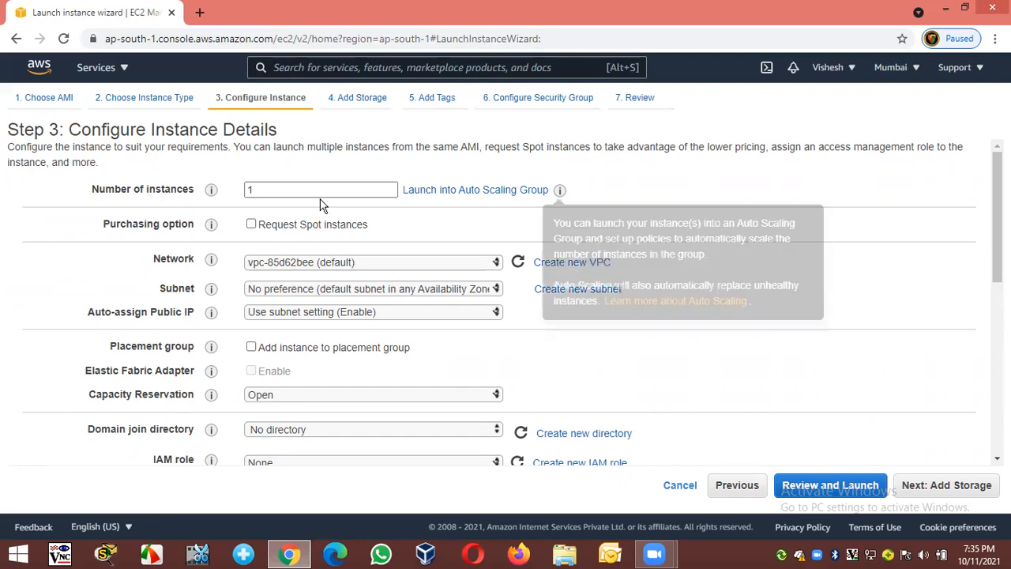
pyautogui.doubleClick(275, 190)
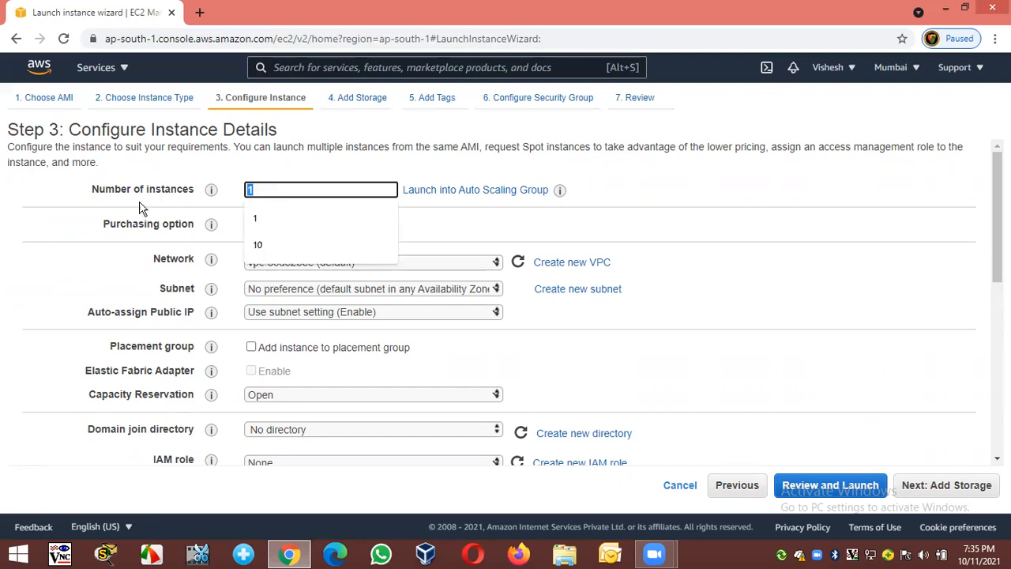
pyautogui.click(272, 190)
pyautogui.write('0')
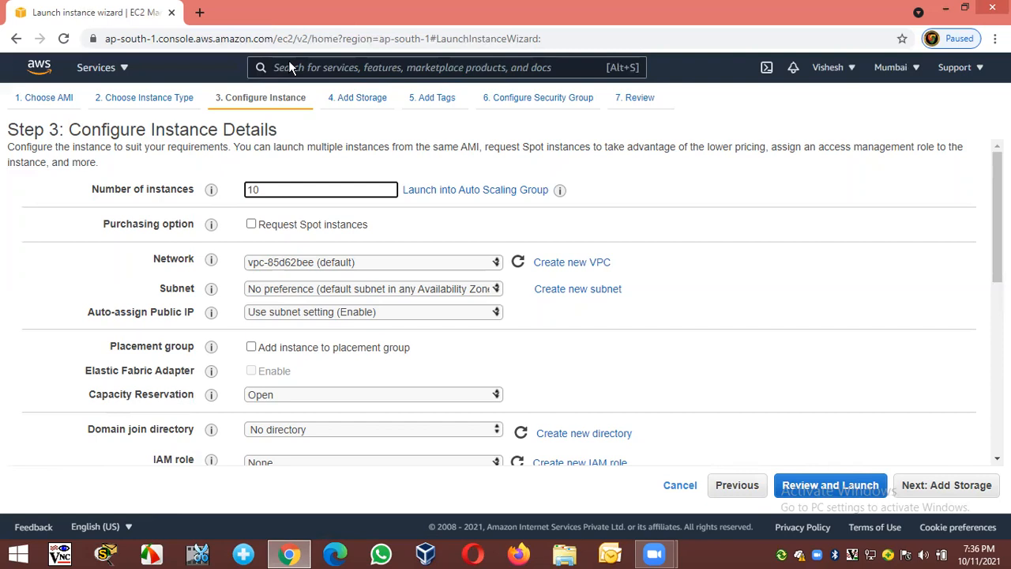
pyautogui.click(248, 228)
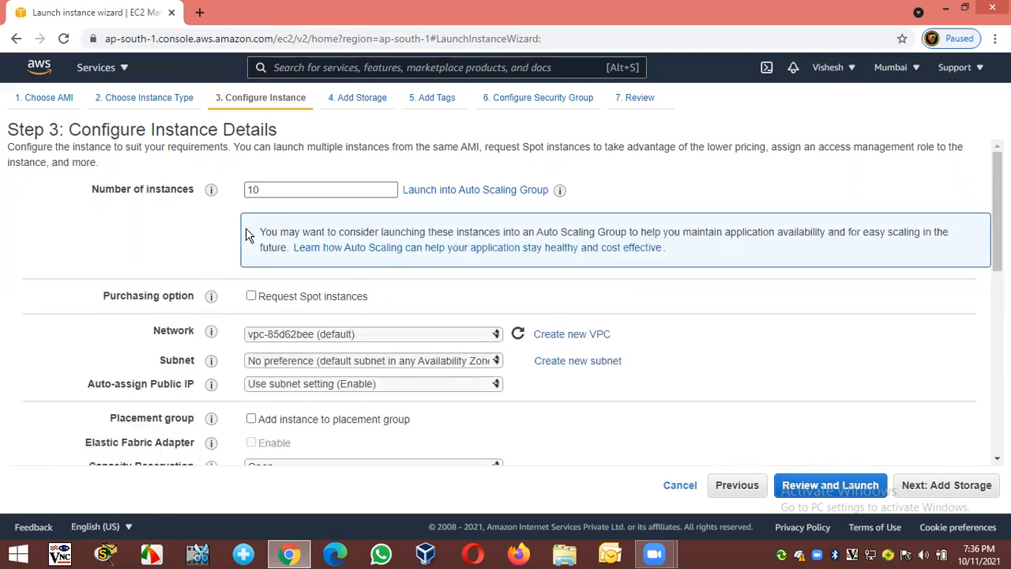
# Request Spot instances and check the maximum price option and the current price for ap-south-1a.
pyautogui.click(251, 297)
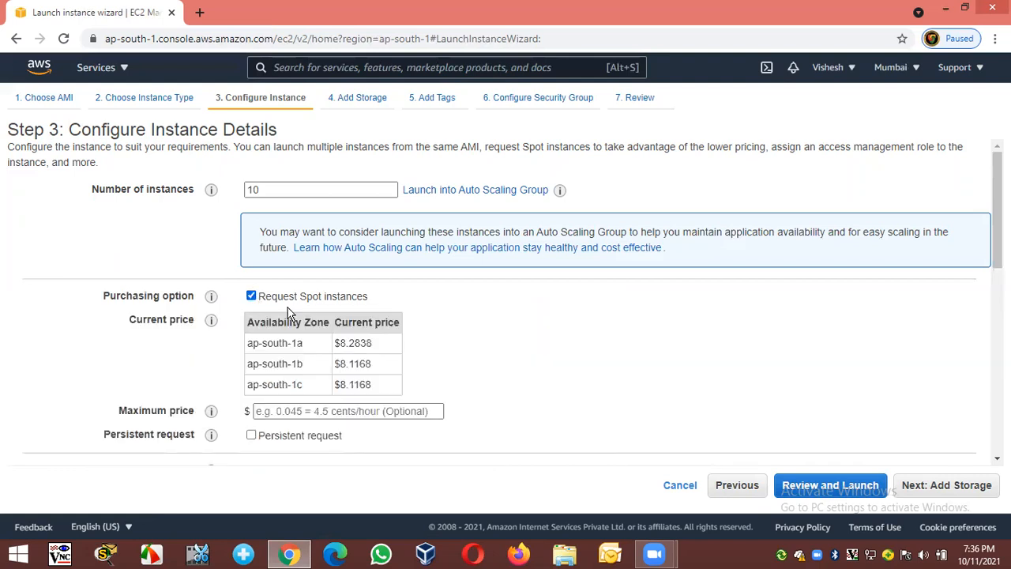
pyautogui.scroll(-1, 469, 349)
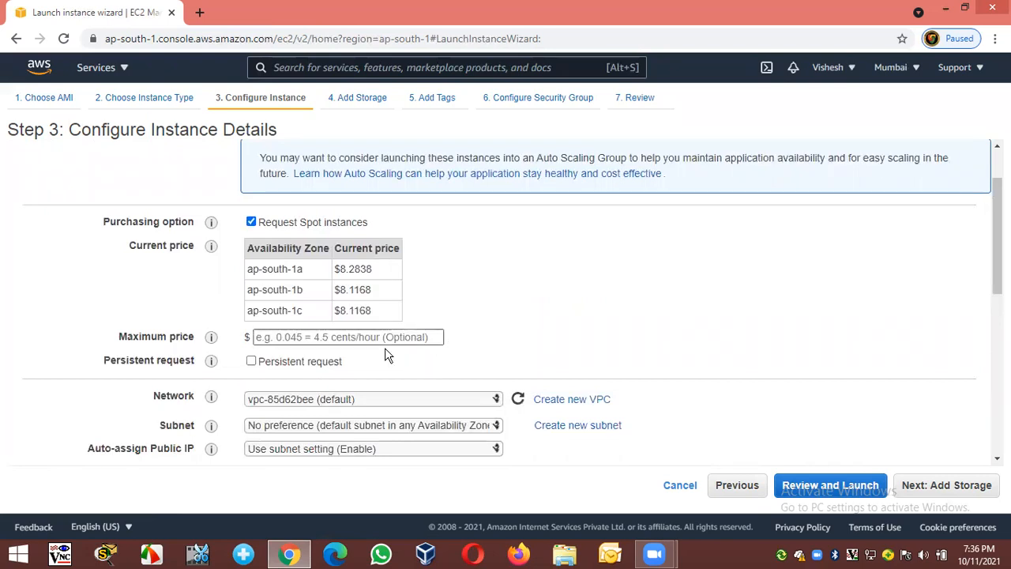
pyautogui.click(358, 339)
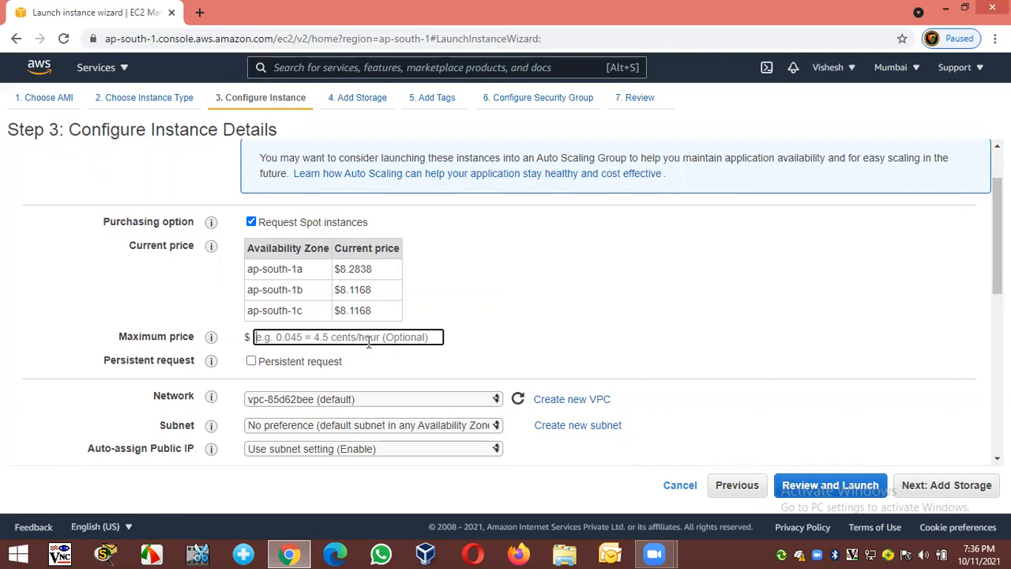
pyautogui.moveTo(341, 270); pyautogui.dragTo(374, 276)
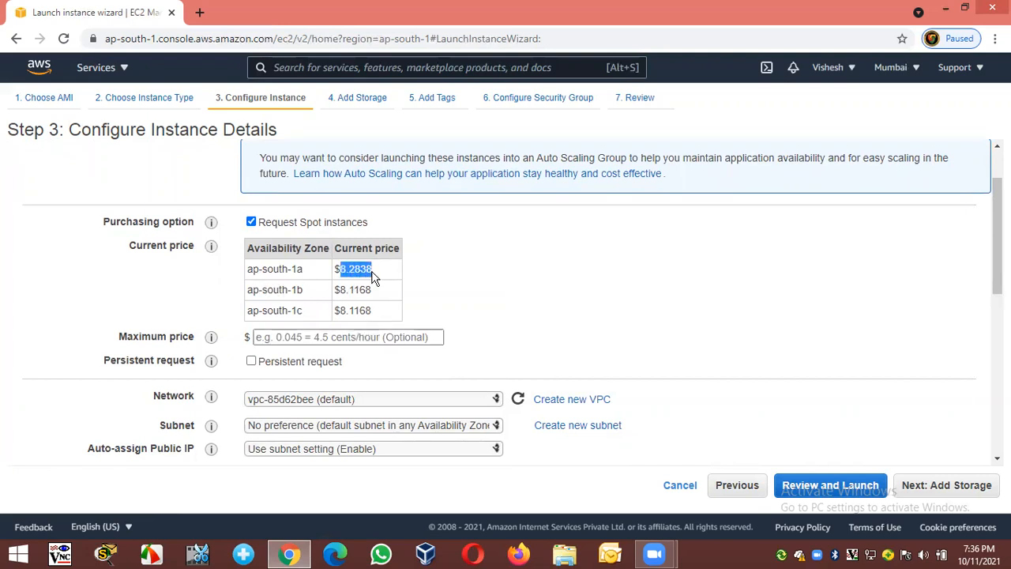
pyautogui.click(554, 318)
# Compare the current Spot prices across the availability zones ap-south-1a, ap-south-1b and ap-south-1c.
pyautogui.moveTo(304, 222); pyautogui.dragTo(325, 223)
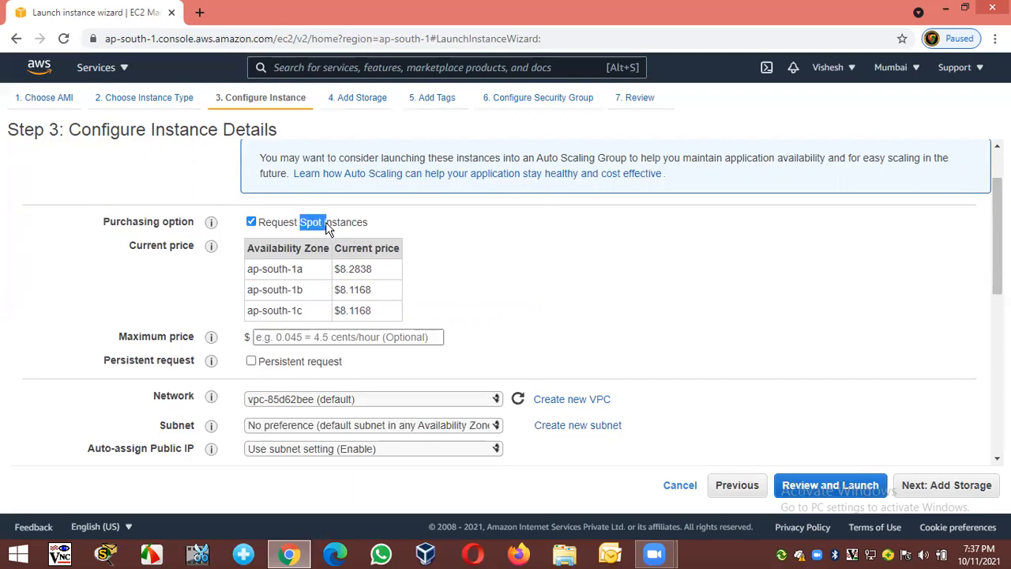
pyautogui.click(278, 224)
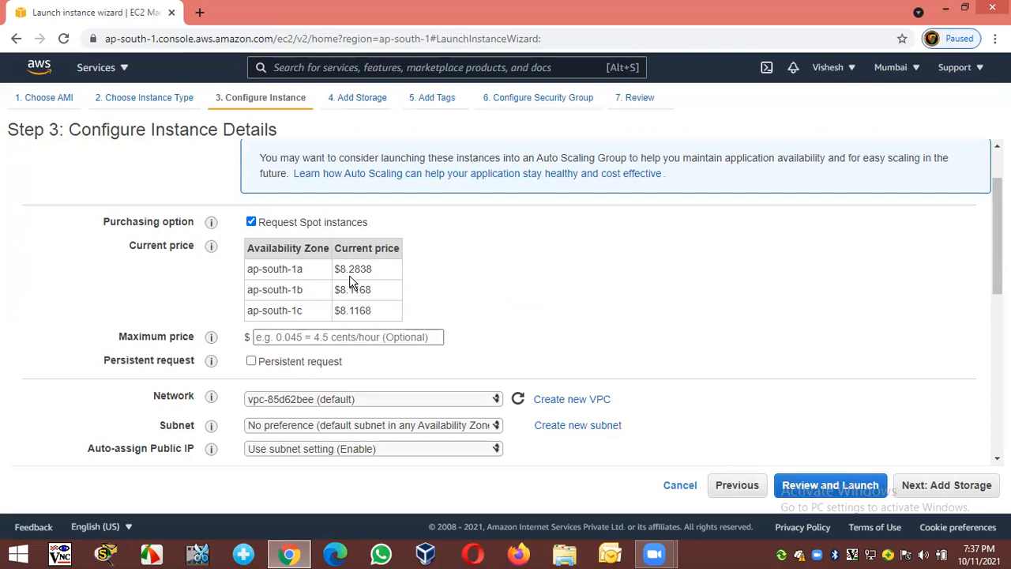
pyautogui.moveTo(369, 270); pyautogui.dragTo(372, 274)
pyautogui.moveTo(268, 270); pyautogui.dragTo(304, 312)
pyautogui.click(440, 290)
pyautogui.moveTo(341, 269); pyautogui.dragTo(373, 314)
pyautogui.click(466, 308)
pyautogui.moveTo(293, 268); pyautogui.dragTo(303, 270)
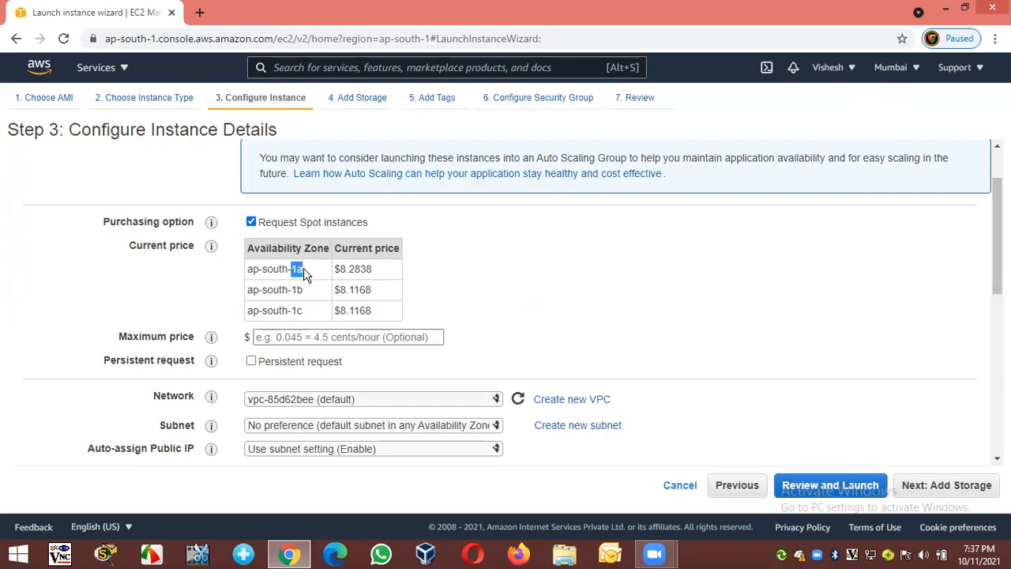
pyautogui.moveTo(340, 291); pyautogui.dragTo(362, 290)
pyautogui.click(362, 290)
pyautogui.moveTo(339, 311); pyautogui.dragTo(373, 311)
pyautogui.click(484, 298)
pyautogui.scroll(1, 486, 295)
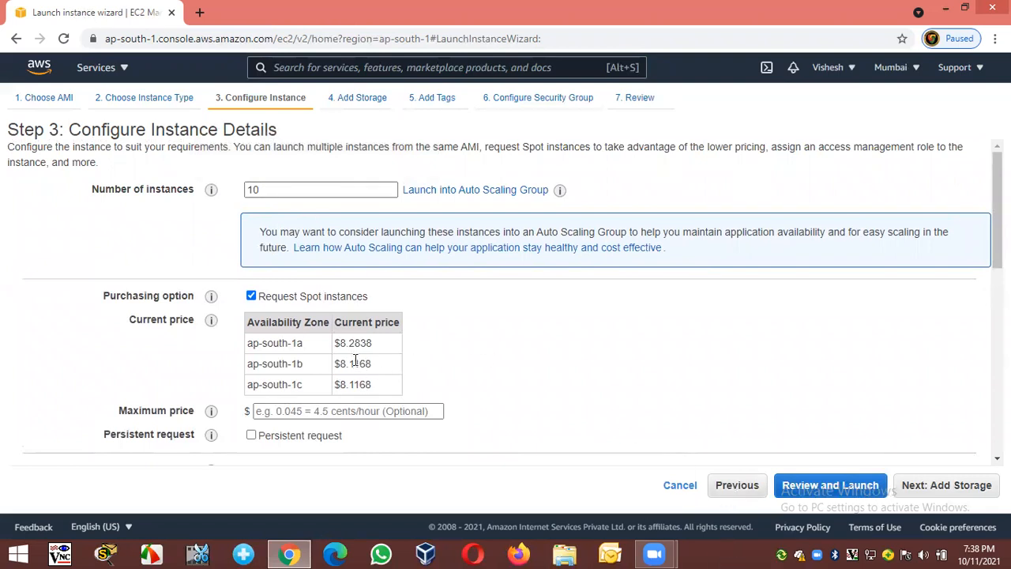
pyautogui.moveTo(340, 345); pyautogui.dragTo(379, 350)
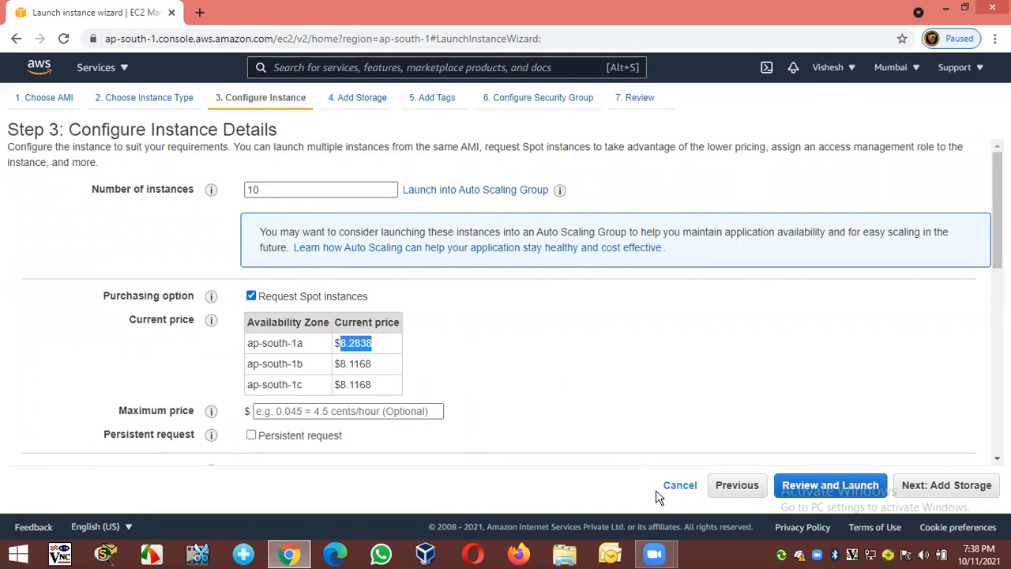
# Return to the instance type selection and select the free tier eligible t2.micro type.
pyautogui.click(737, 485)
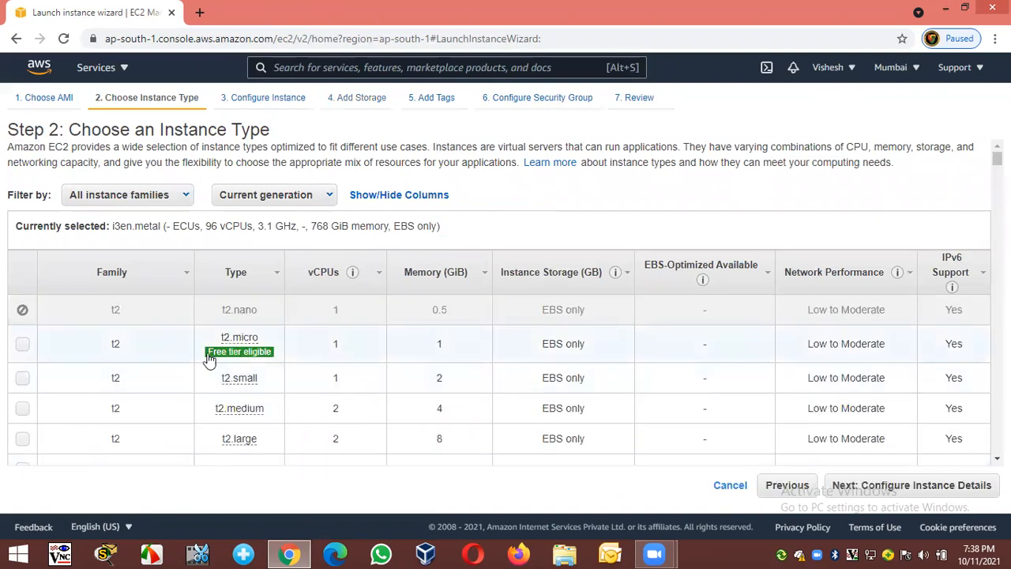
pyautogui.moveTo(209, 360)
pyautogui.moveTo(209, 360); pyautogui.dragTo(273, 358)
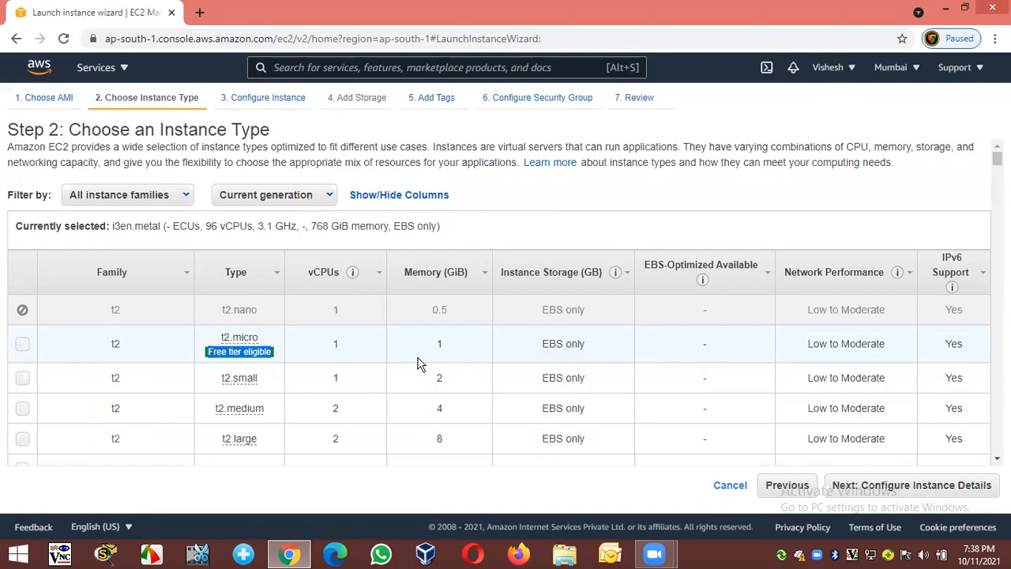
pyautogui.click(573, 177)
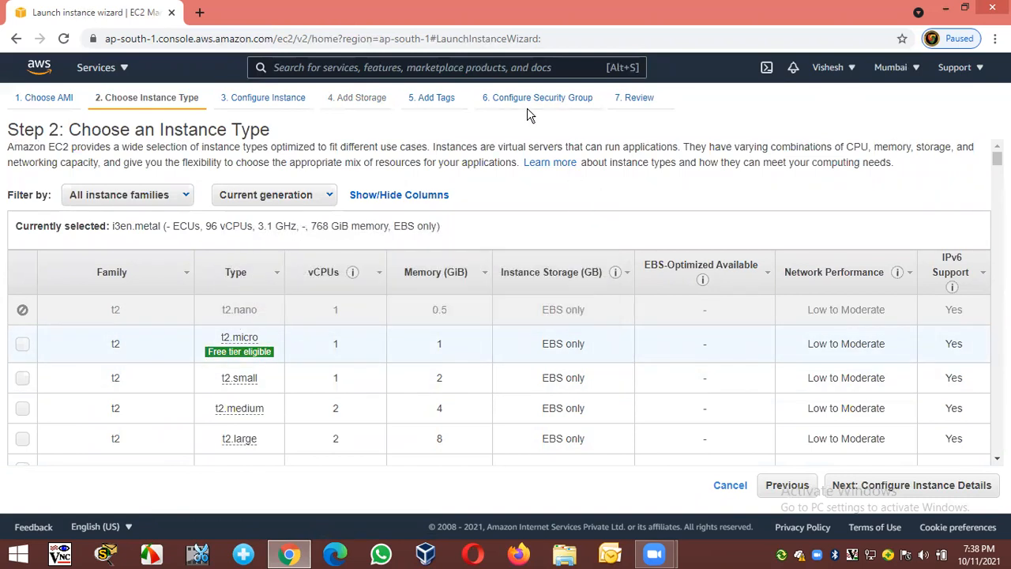
pyautogui.click(22, 345)
pyautogui.moveTo(247, 356)
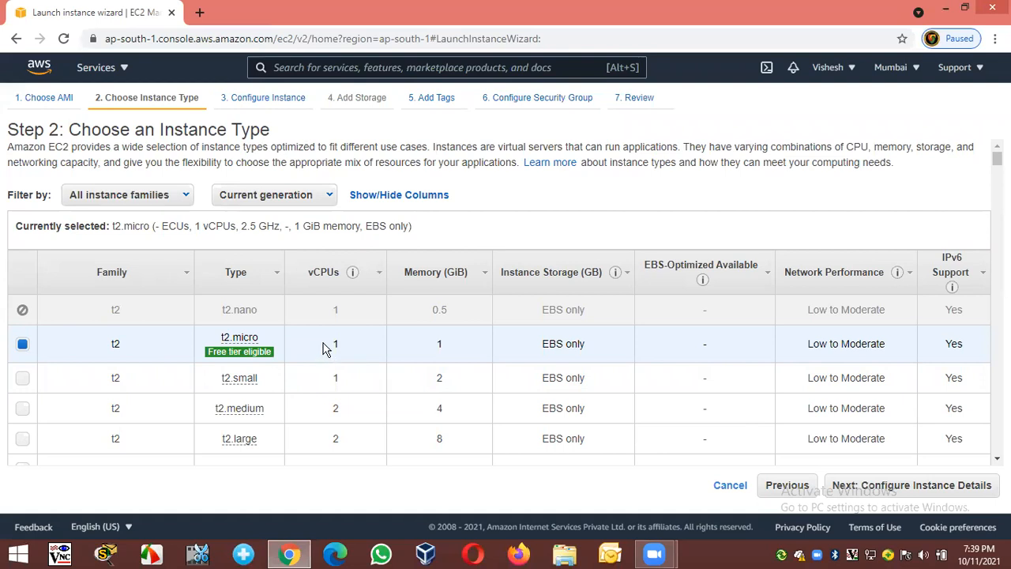
# Review the vCPUs, memory, storage, network performance and free tier eligibility of the t2.micro instance type.
pyautogui.moveTo(332, 345); pyautogui.dragTo(341, 350)
pyautogui.moveTo(433, 345); pyautogui.dragTo(462, 350)
pyautogui.moveTo(543, 345); pyautogui.dragTo(596, 348)
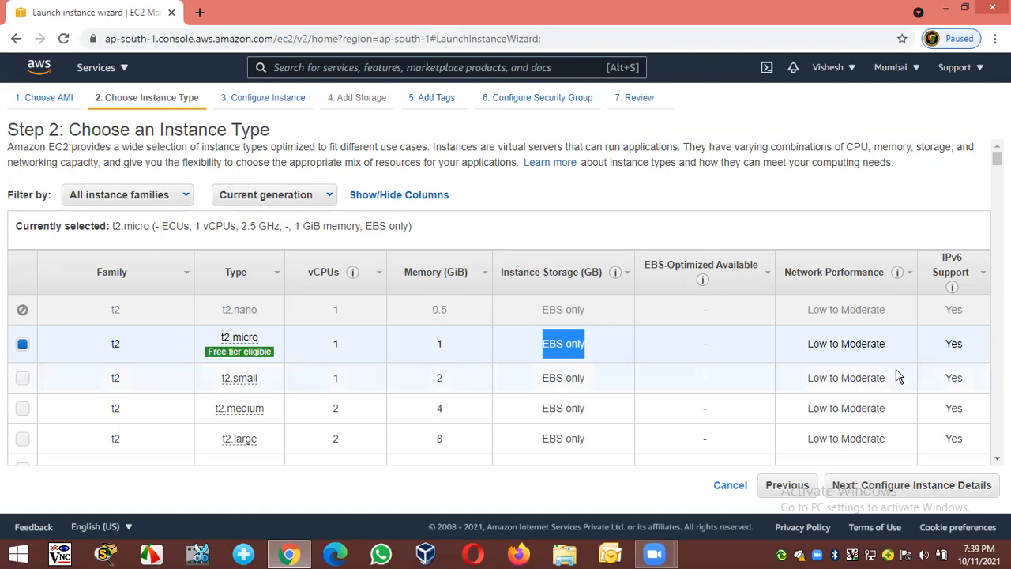
pyautogui.moveTo(811, 343); pyautogui.dragTo(889, 349)
pyautogui.click(803, 203)
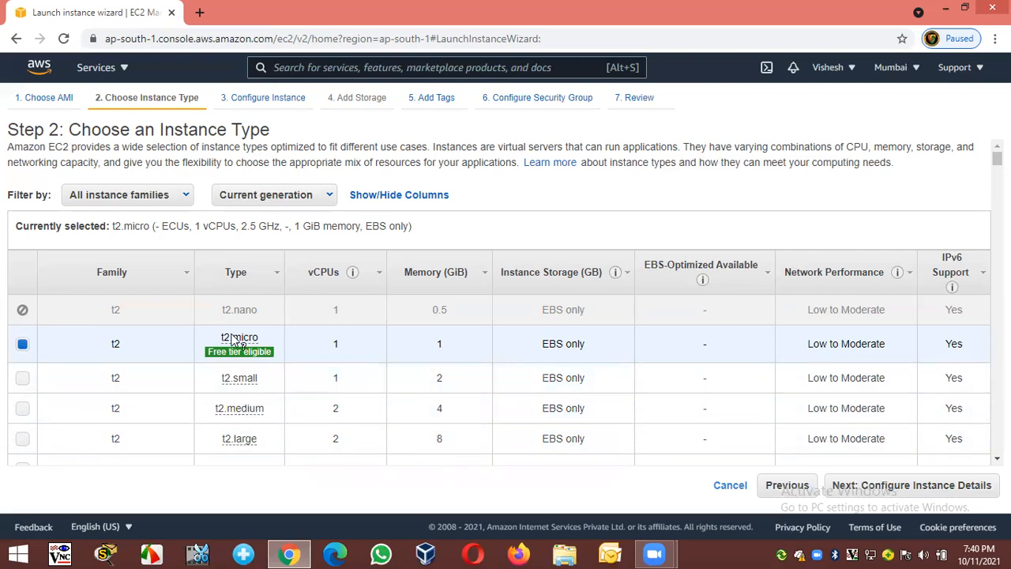
pyautogui.moveTo(225, 338); pyautogui.dragTo(265, 353)
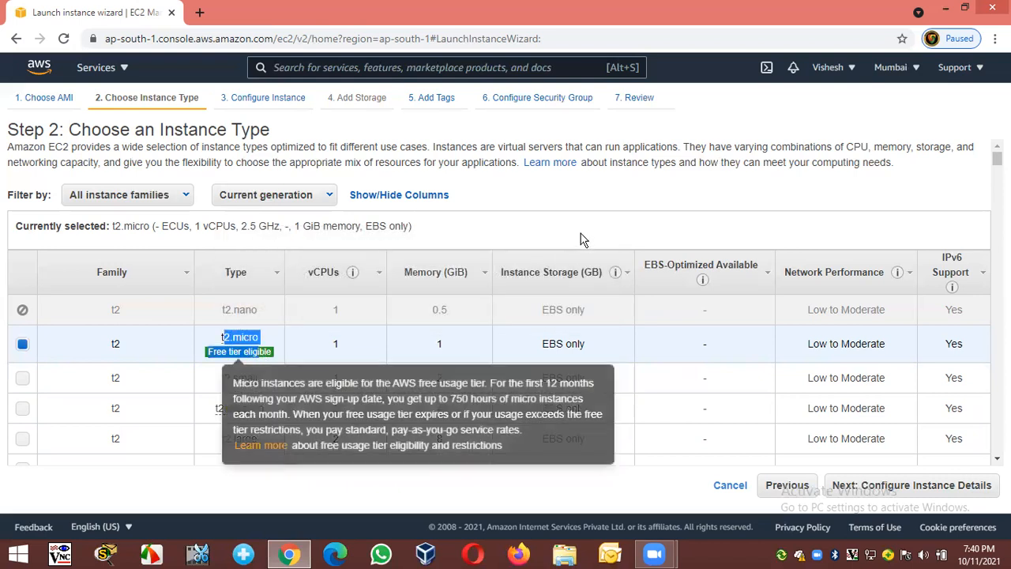
pyautogui.click(569, 208)
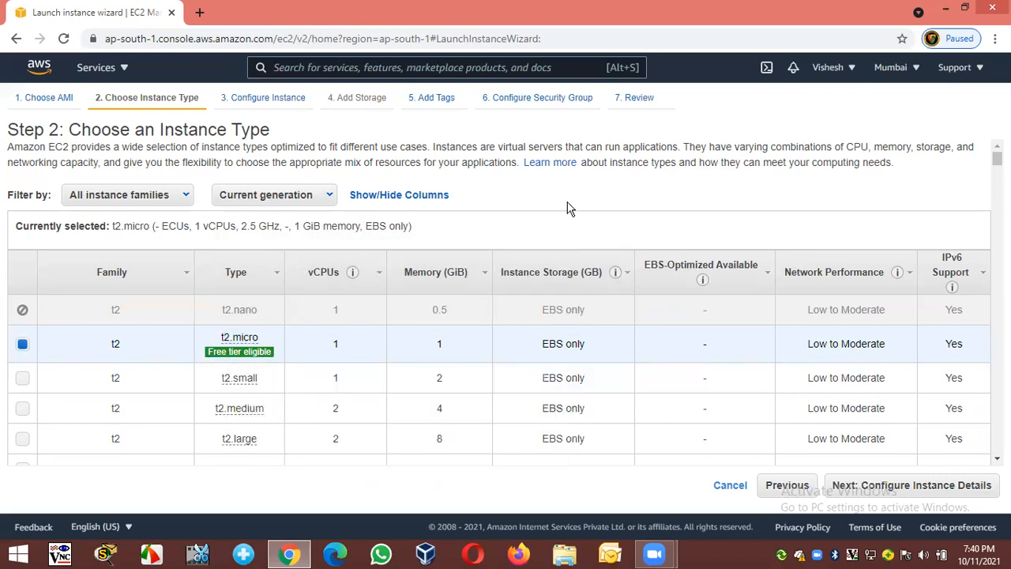
# Proceed to the instance details and confirm continuing with the t2.micro instance type instead of i3en.metal.
pyautogui.click(877, 486)
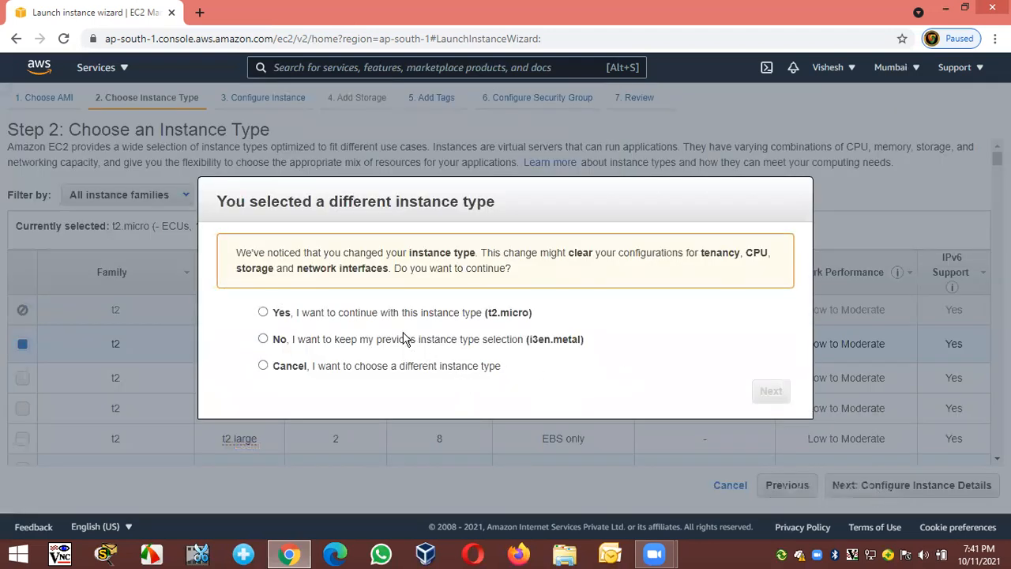
pyautogui.click(263, 312)
pyautogui.doubleClick(501, 318)
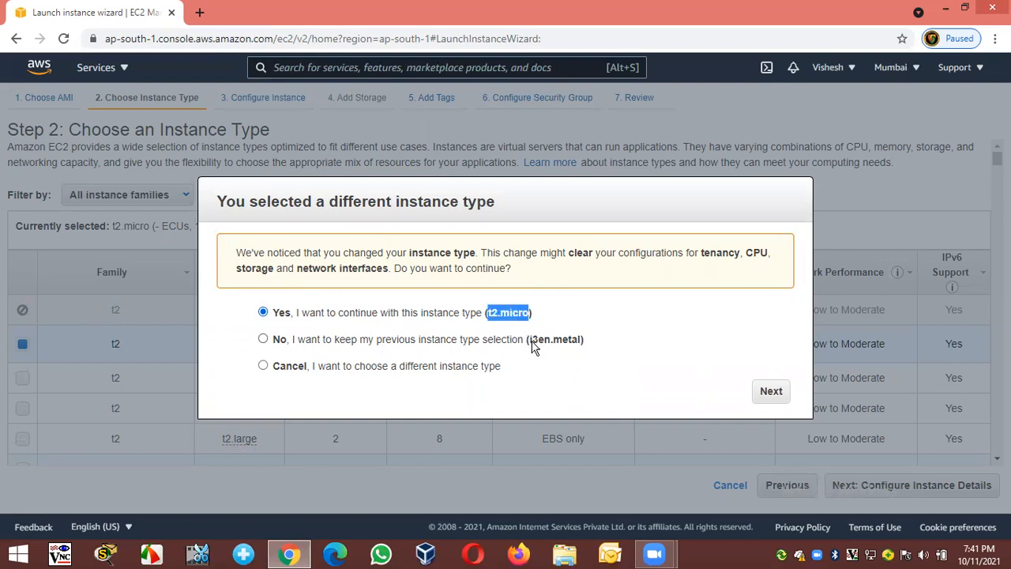
pyautogui.moveTo(535, 341); pyautogui.dragTo(585, 341)
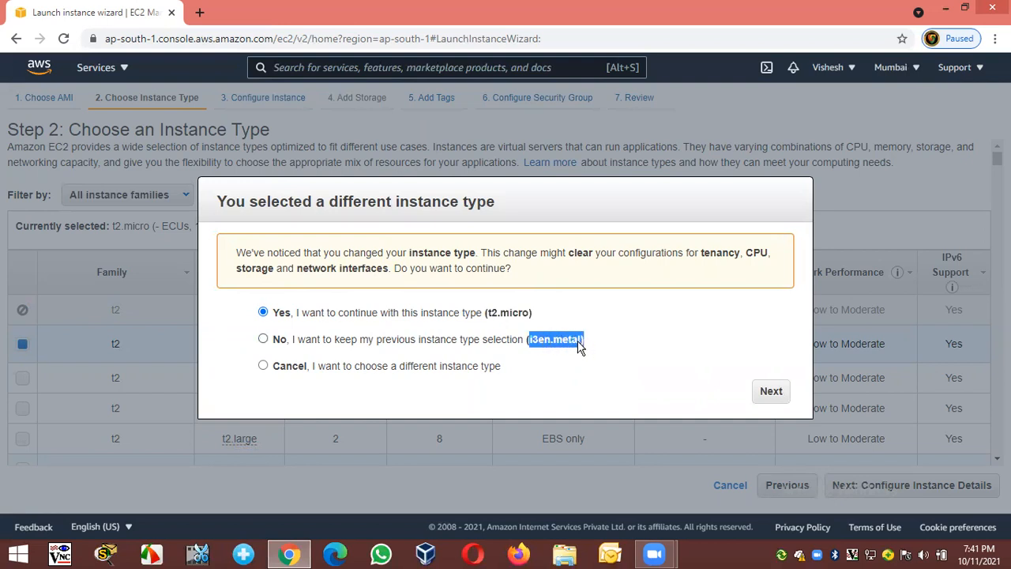
pyautogui.click(580, 346)
pyautogui.click(281, 313)
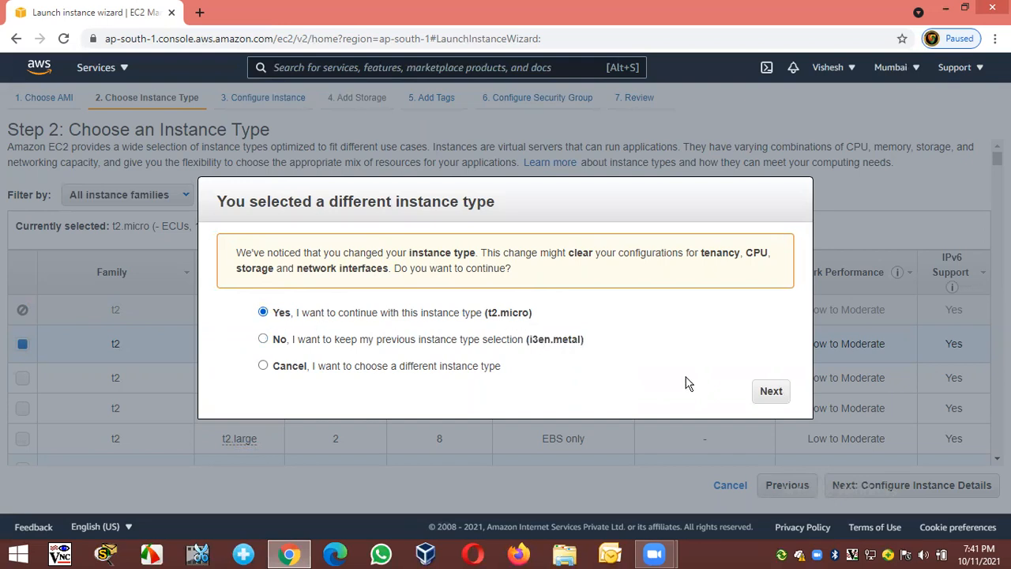
pyautogui.click(771, 392)
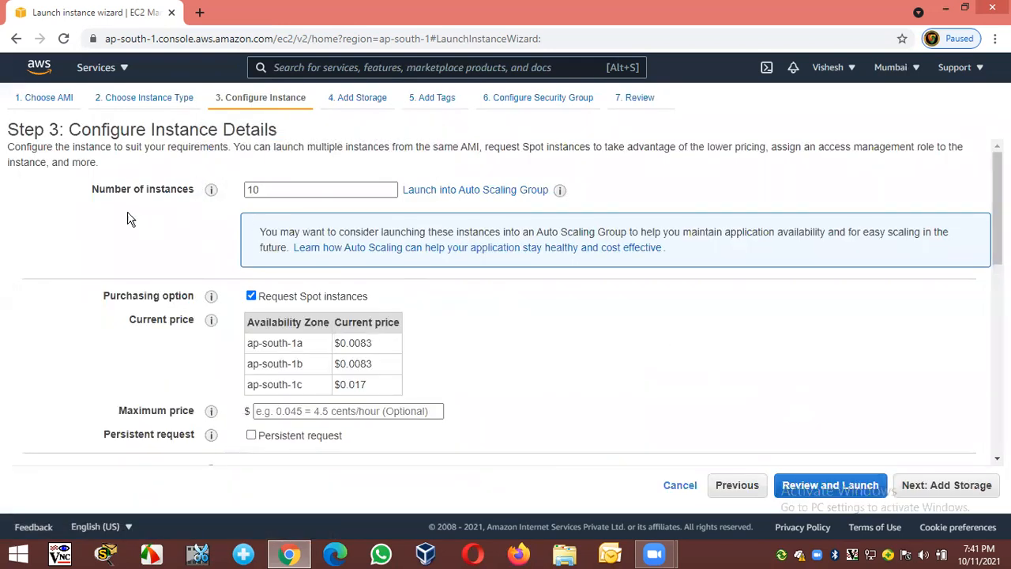
# Set the number of instances to launch to 1.
pyautogui.moveTo(108, 187); pyautogui.dragTo(156, 190)
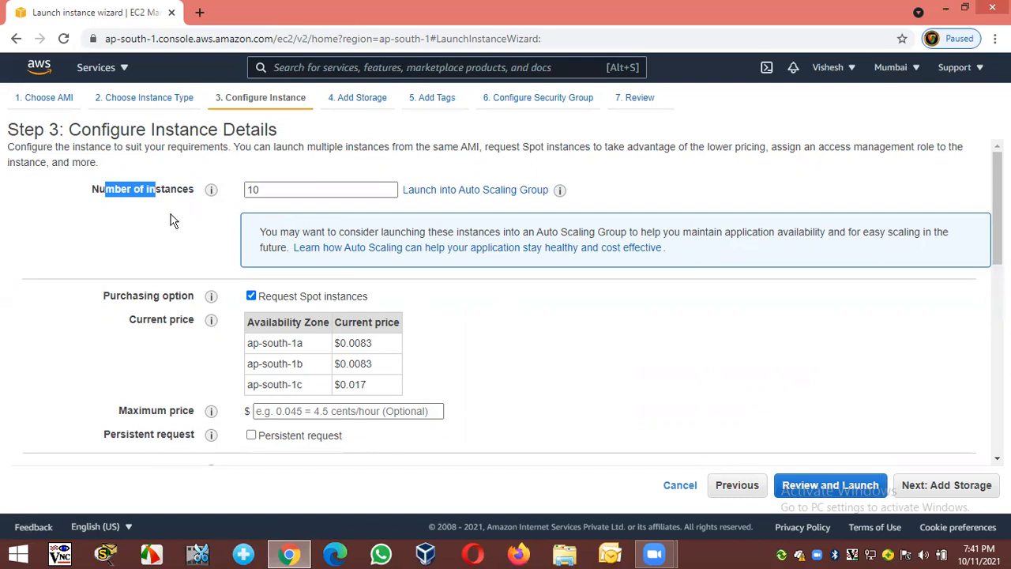
pyautogui.click(143, 220)
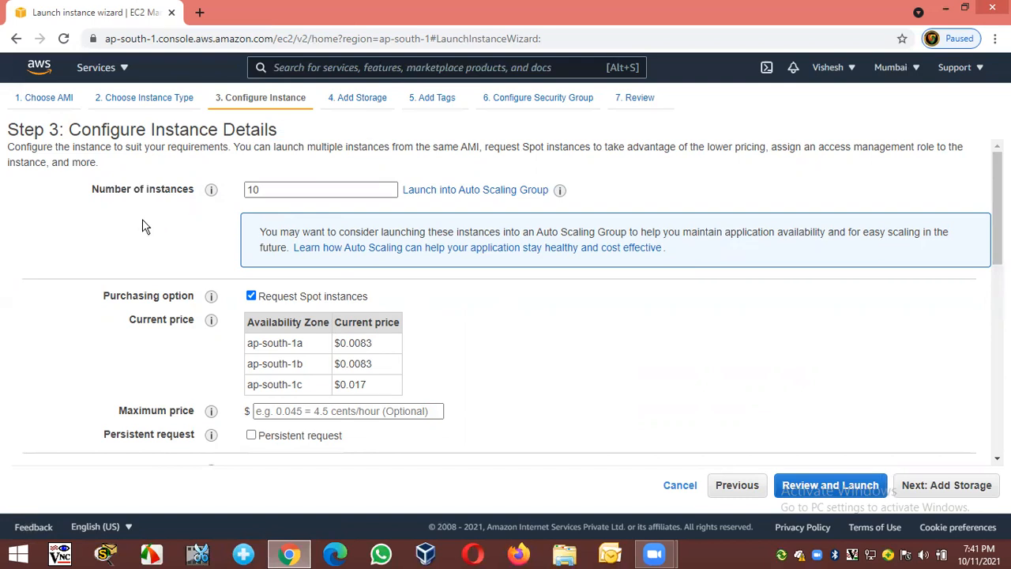
pyautogui.doubleClick(257, 189)
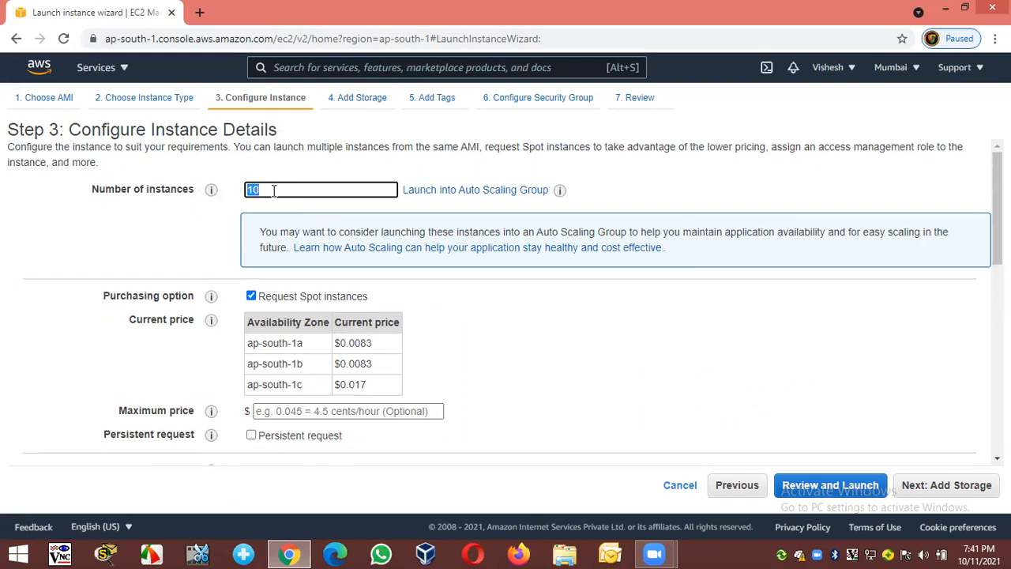
pyautogui.write('1')
pyautogui.click(423, 182)
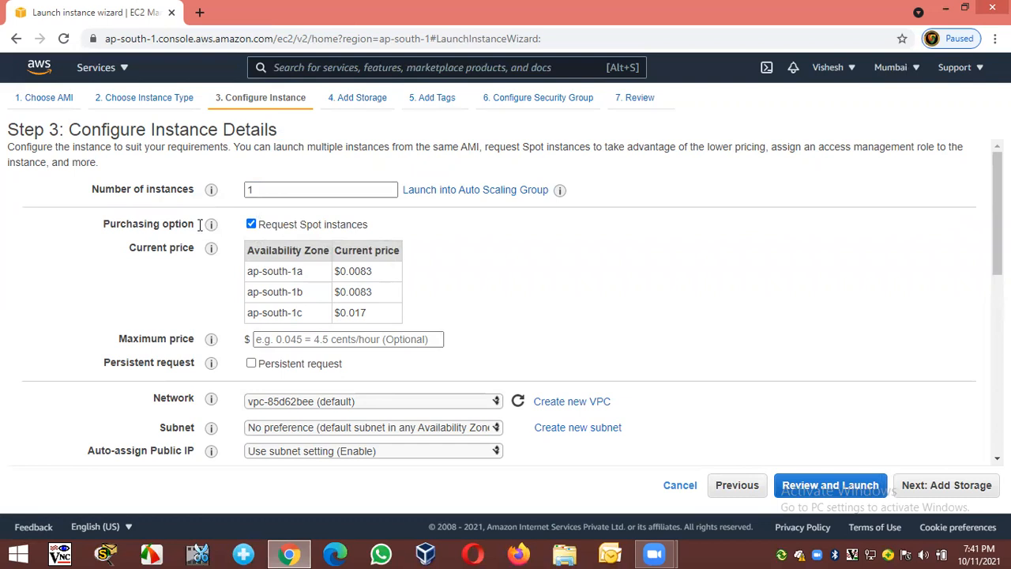
# Examine the purchasing option and the current Spot prices of t2.micro in each availability zone.
pyautogui.moveTo(137, 227); pyautogui.dragTo(181, 230)
pyautogui.click(84, 271)
pyautogui.moveTo(340, 271); pyautogui.dragTo(372, 272)
pyautogui.click(375, 278)
pyautogui.moveTo(340, 292); pyautogui.dragTo(372, 318)
pyautogui.click(468, 281)
pyautogui.moveTo(344, 296); pyautogui.dragTo(373, 290)
pyautogui.click(514, 305)
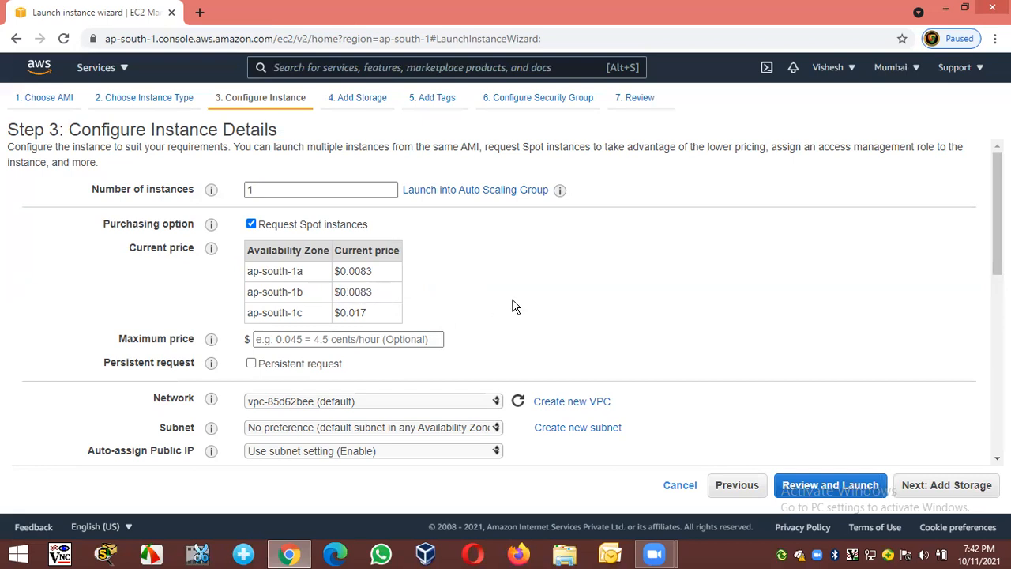
# Turn off the Spot instance request in the purchasing option.
pyautogui.click(251, 225)
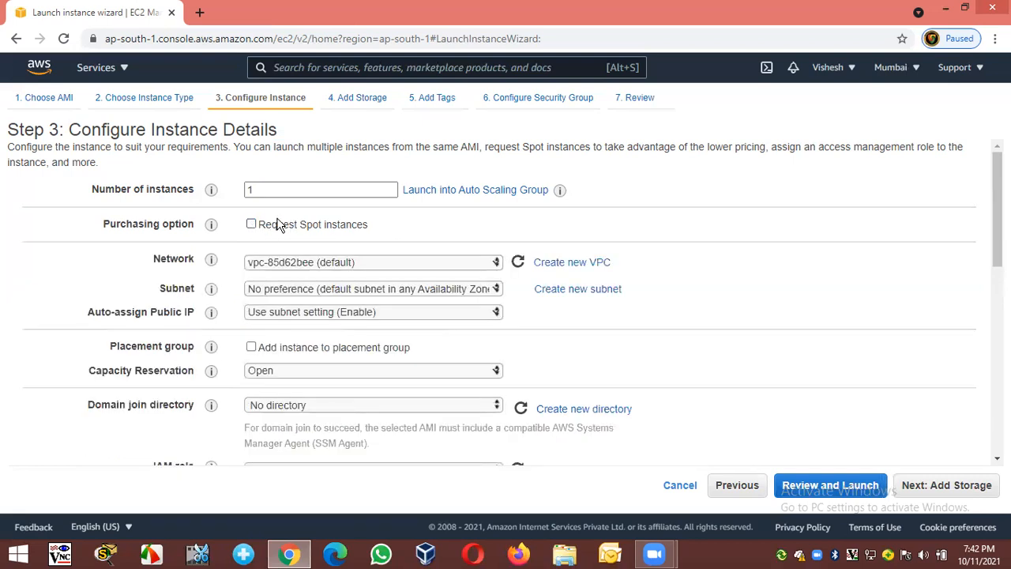
pyautogui.click(252, 225)
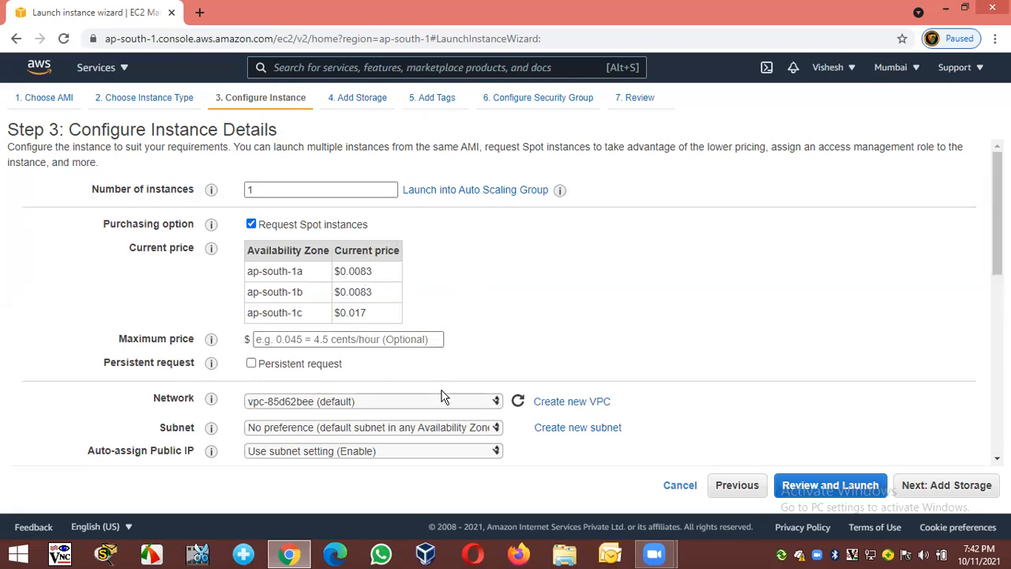
pyautogui.click(252, 224)
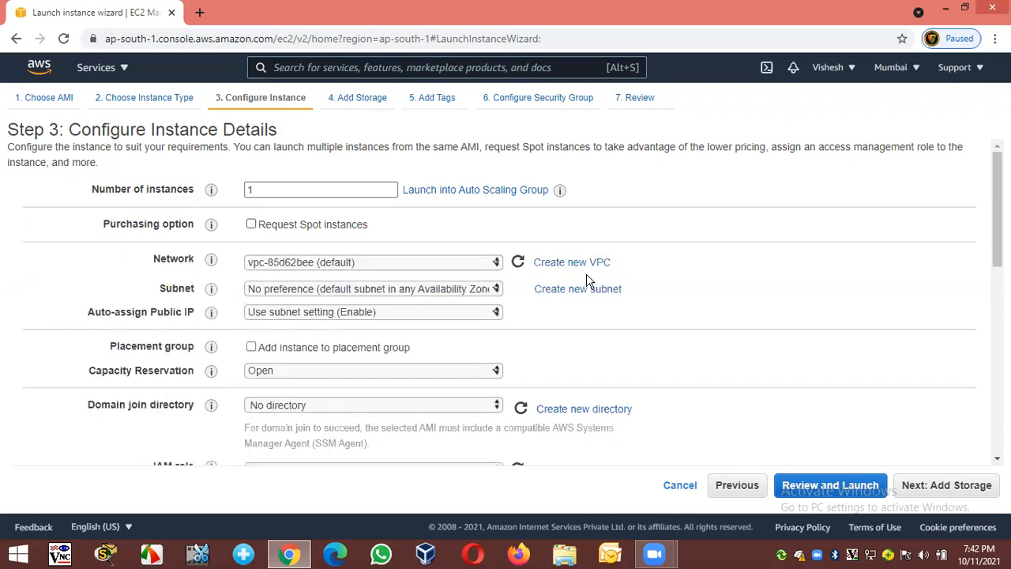
# Review the number of instances, the network setting and the subnets available in the default VPC.
pyautogui.moveTo(154, 260); pyautogui.dragTo(192, 270)
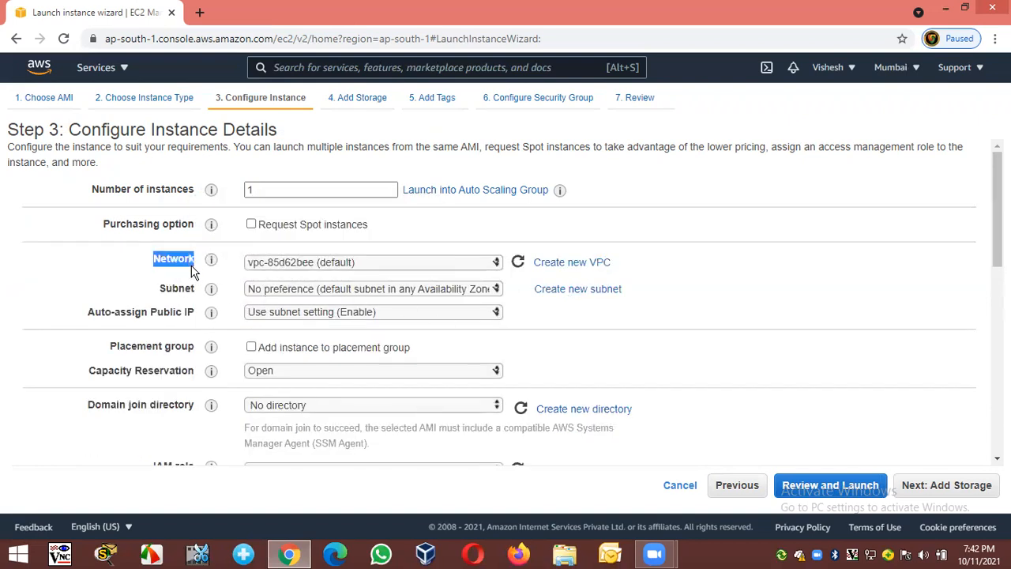
pyautogui.doubleClick(254, 191)
pyautogui.click(301, 188)
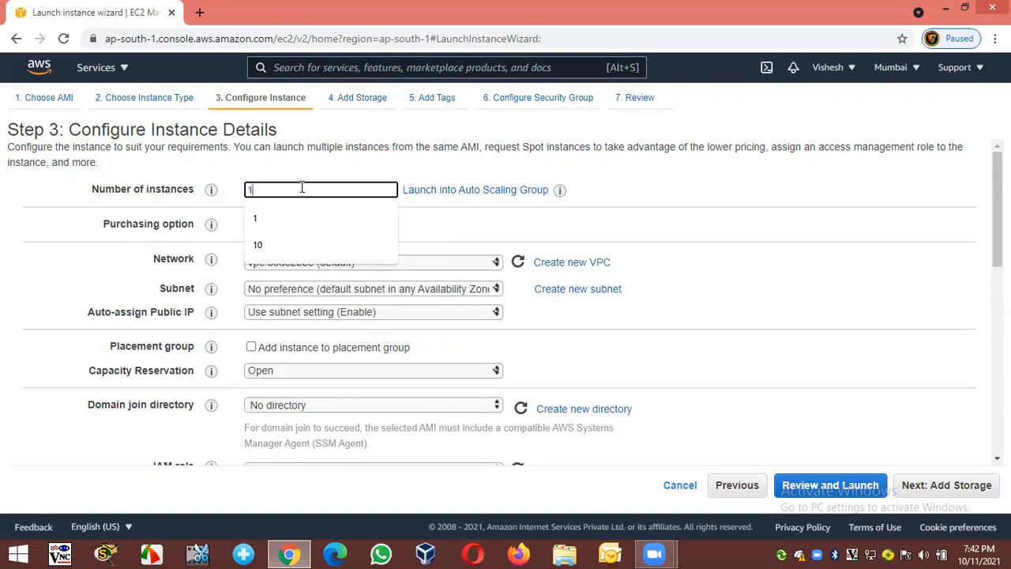
pyautogui.click(612, 208)
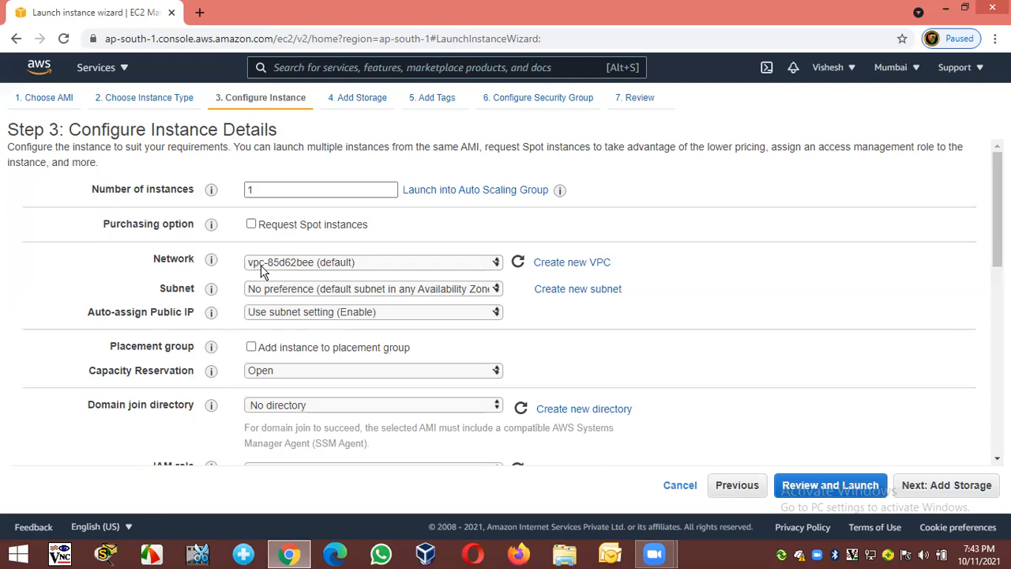
pyautogui.doubleClick(261, 190)
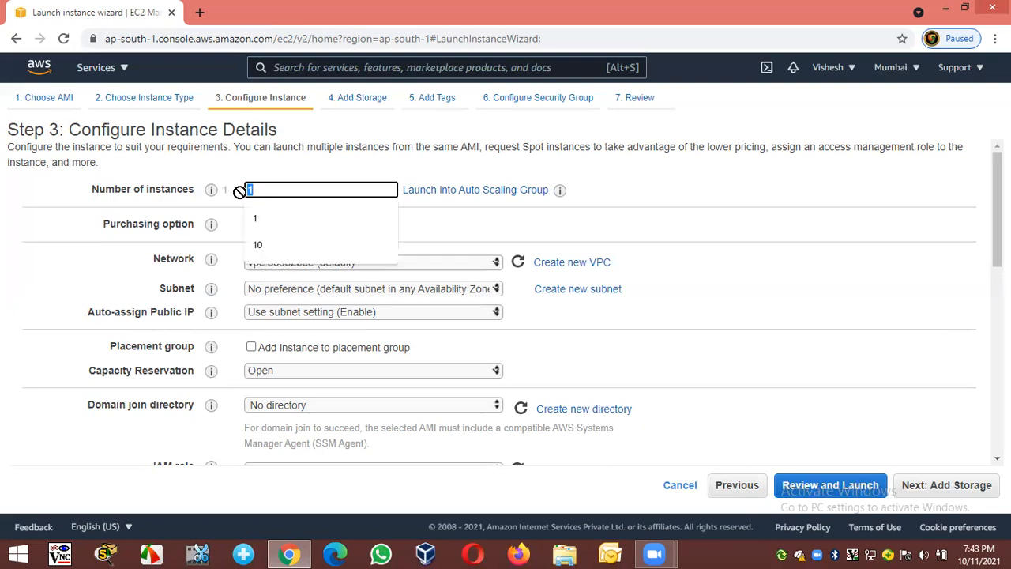
pyautogui.click(11, 293)
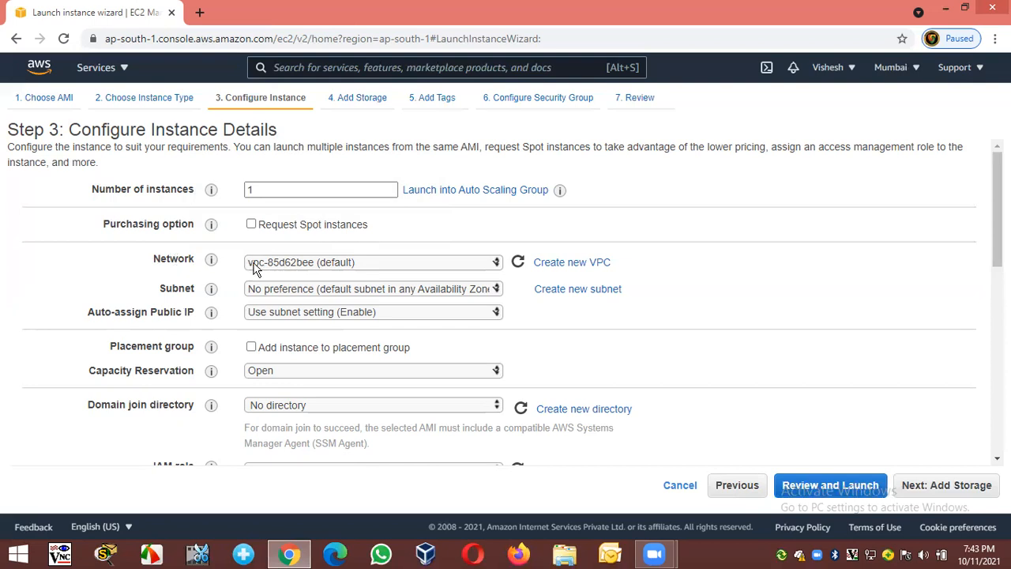
pyautogui.click(469, 291)
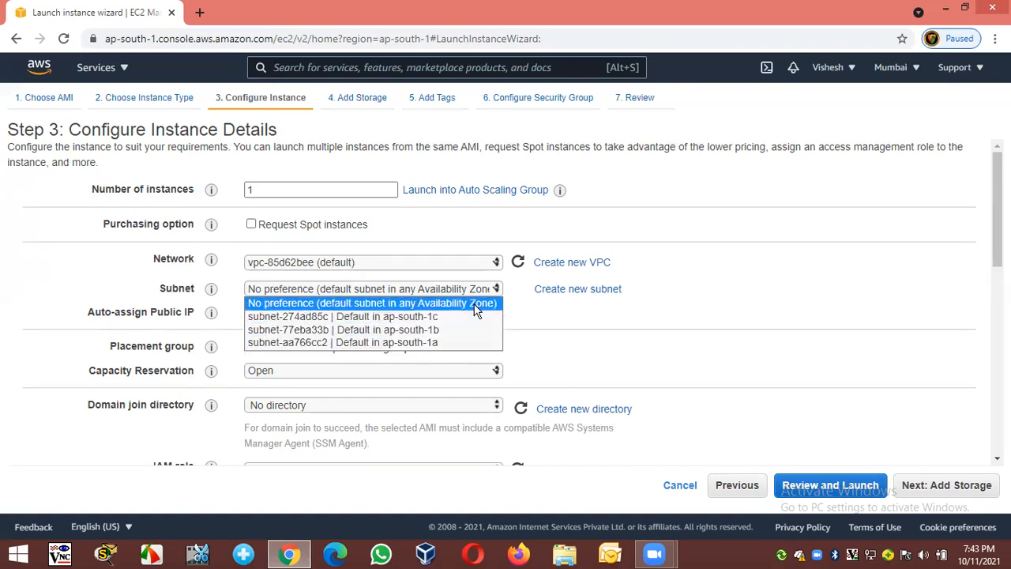
pyautogui.click(715, 316)
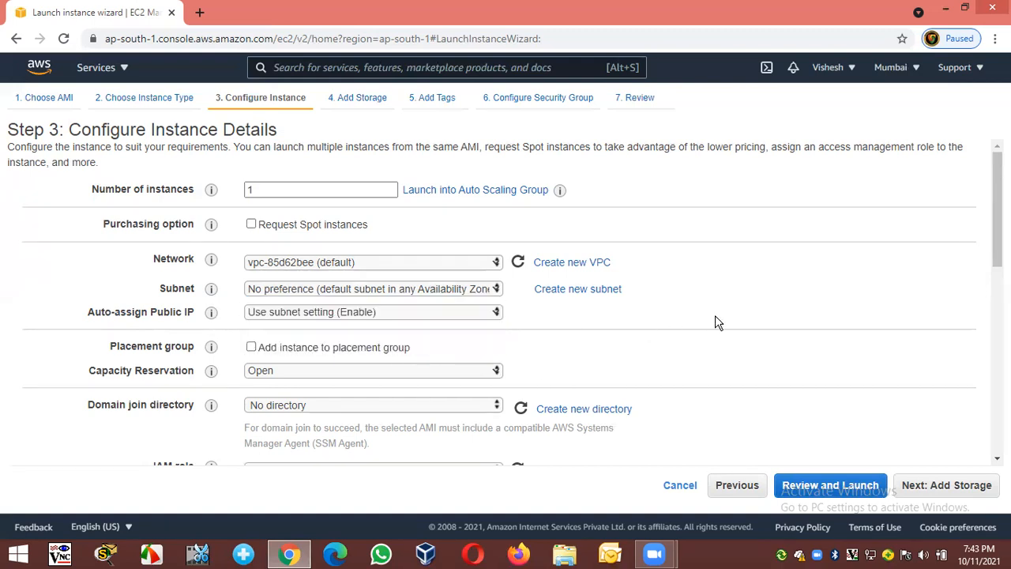
# Enable the Spot request temporarily to compare the prices in ap-south-1a, ap-south-1b and ap-south-1c, and turn it off again.
pyautogui.click(266, 228)
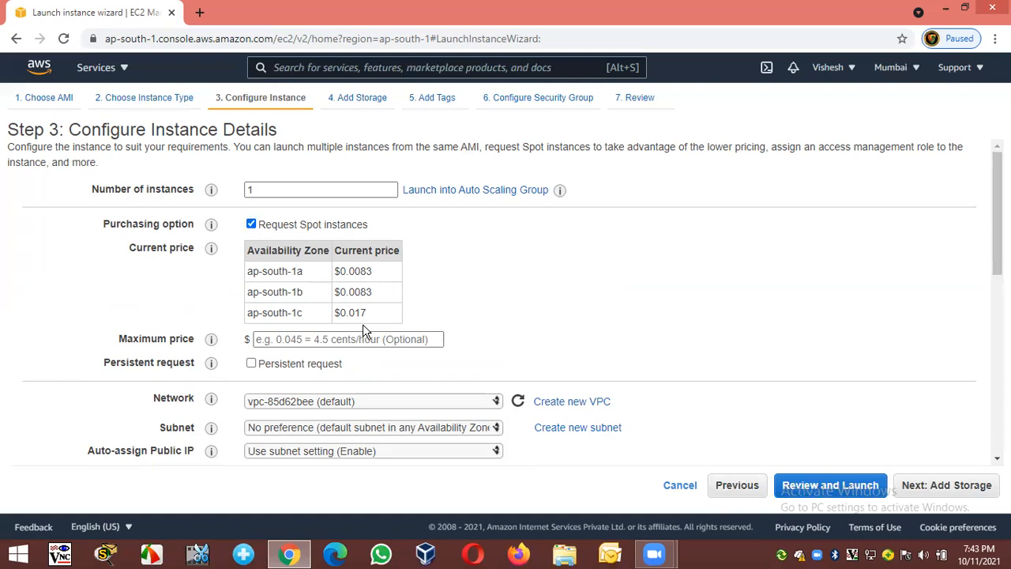
pyautogui.moveTo(355, 312); pyautogui.dragTo(388, 310)
pyautogui.click(498, 316)
pyautogui.doubleClick(293, 271)
pyautogui.doubleClick(297, 292)
pyautogui.click(533, 318)
pyautogui.click(251, 225)
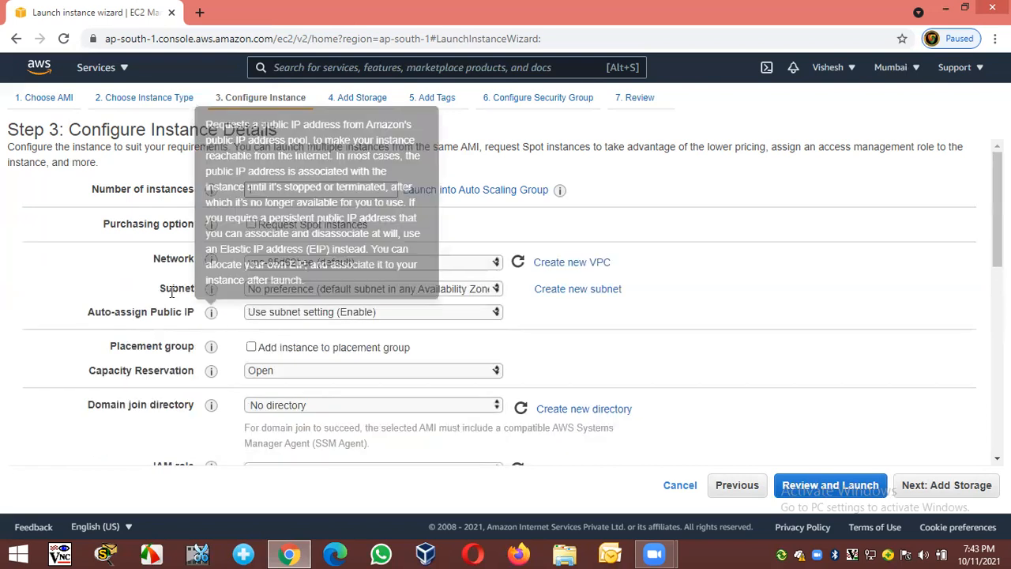
# Try the default subnet in ap-south-1a and return the subnet to no preference.
pyautogui.click(396, 292)
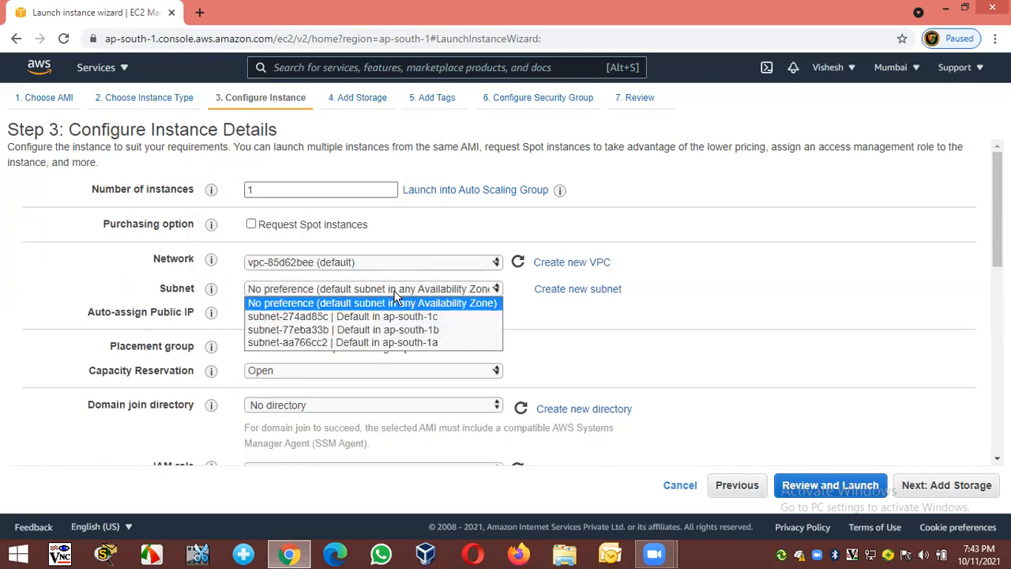
pyautogui.click(446, 341)
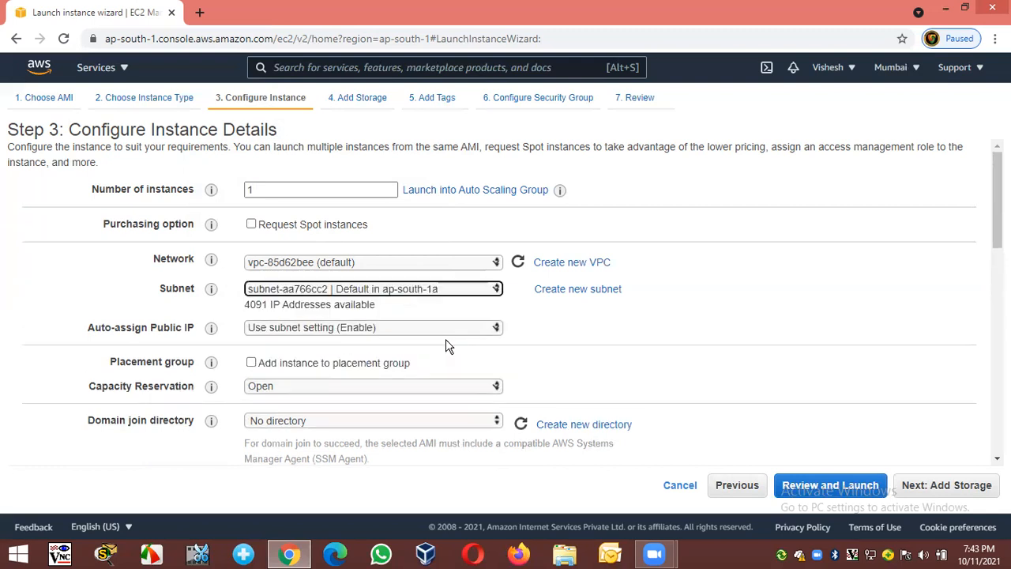
pyautogui.click(393, 293)
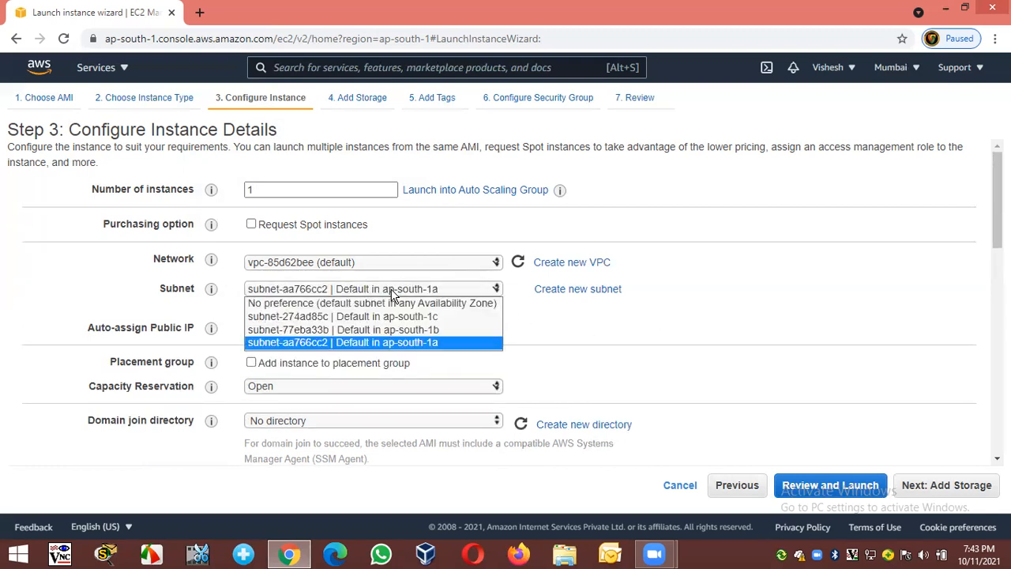
pyautogui.click(421, 345)
pyautogui.click(412, 302)
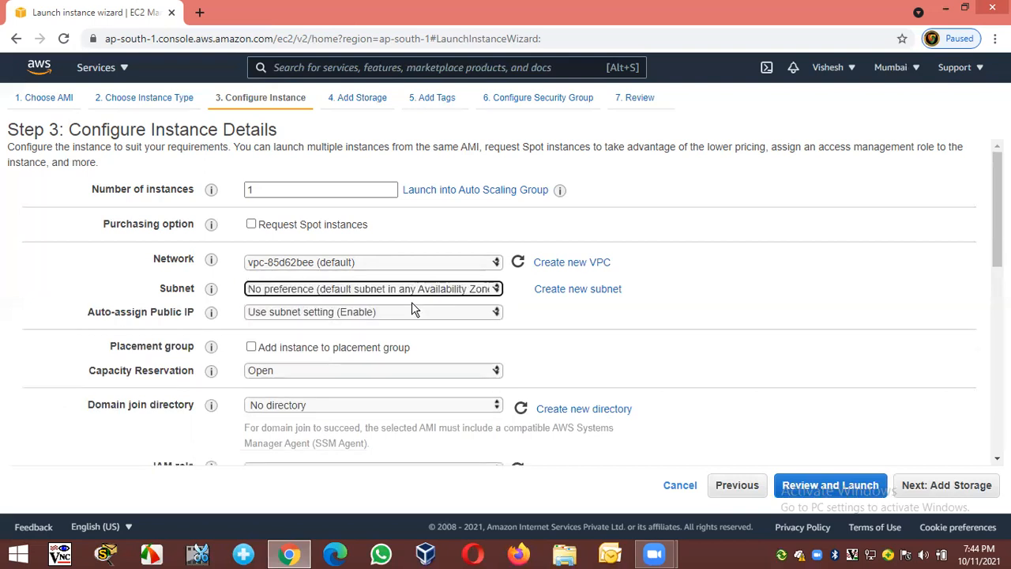
pyautogui.click(783, 312)
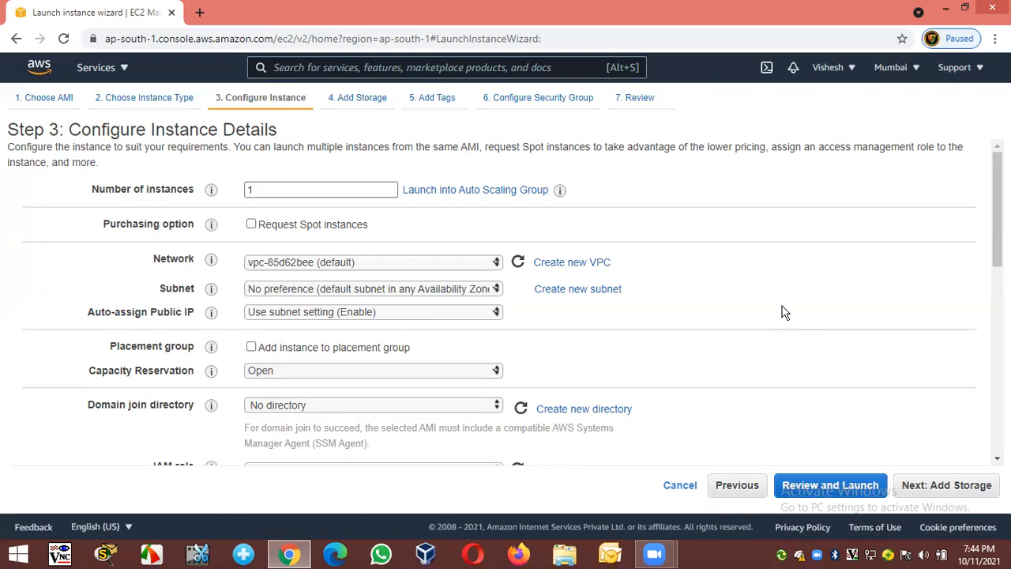
# Set the subnet to subnet-77eba33b, the default in ap-south-1b.
pyautogui.click(313, 289)
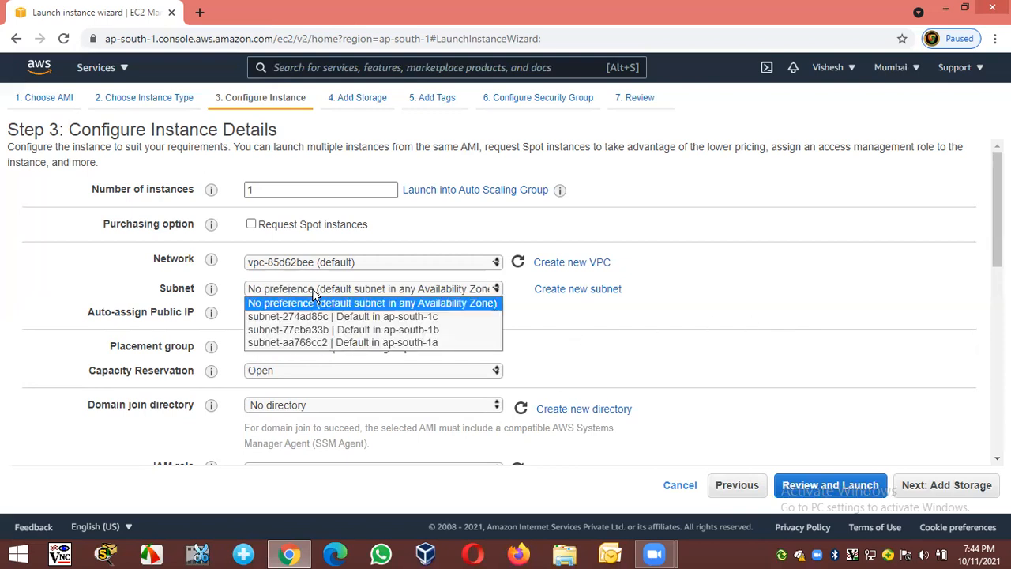
pyautogui.click(441, 329)
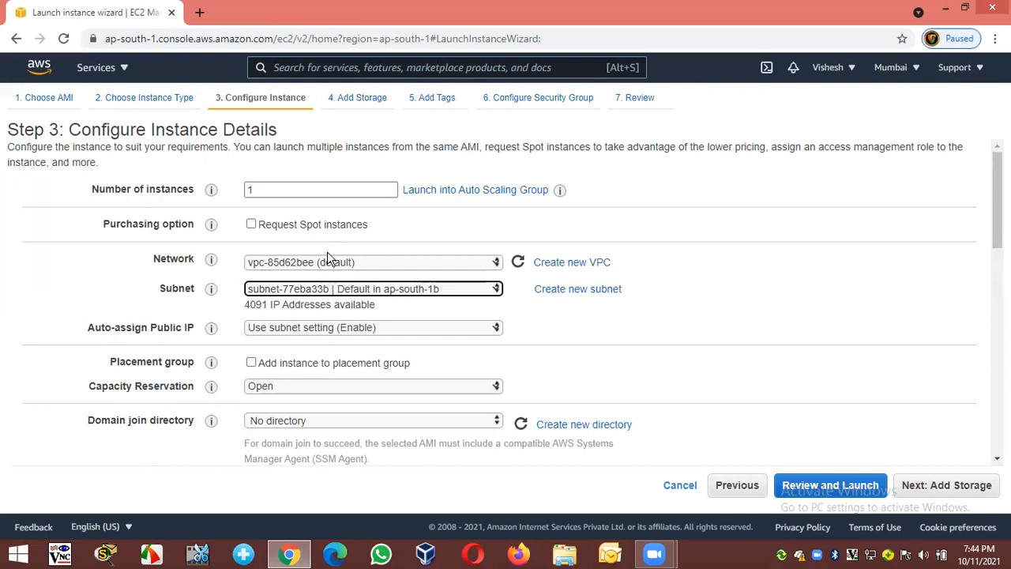
pyautogui.click(569, 338)
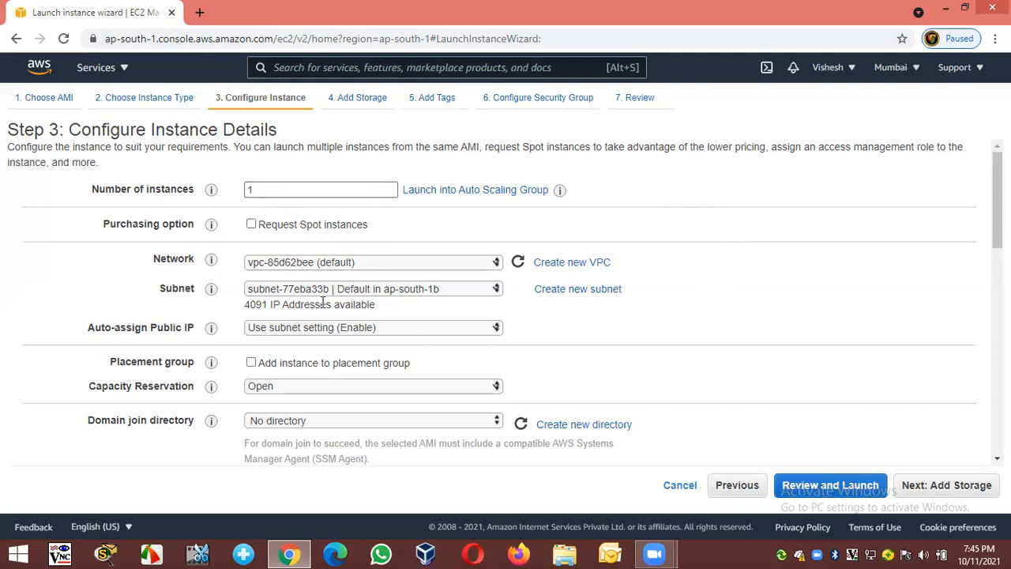
# Examine the Auto-assign Public IP setting of the instance.
pyautogui.moveTo(88, 327); pyautogui.dragTo(192, 331)
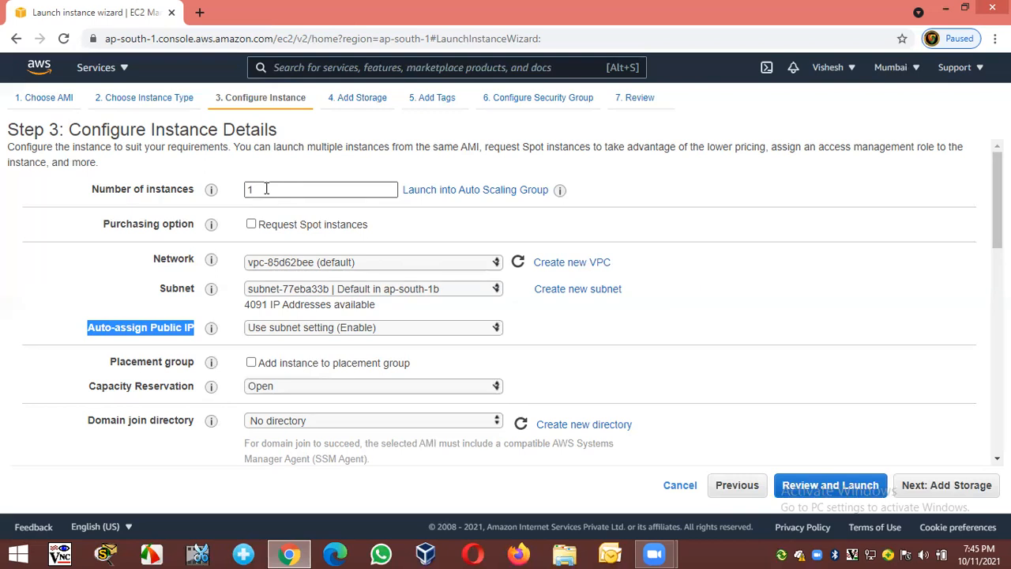
pyautogui.click(158, 332)
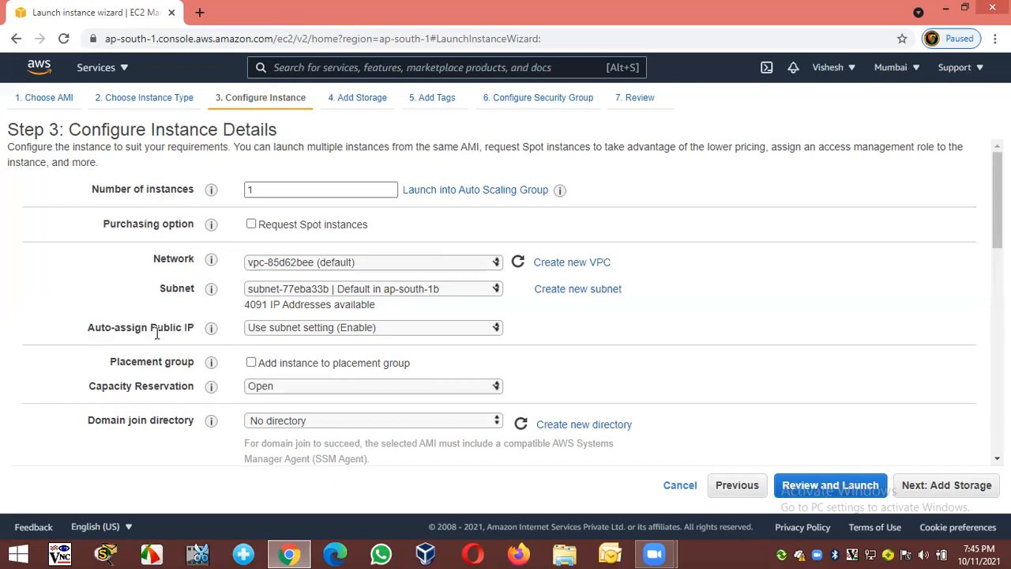
pyautogui.moveTo(89, 329); pyautogui.dragTo(194, 328)
pyautogui.click(192, 330)
pyautogui.moveTo(192, 329); pyautogui.dragTo(88, 332)
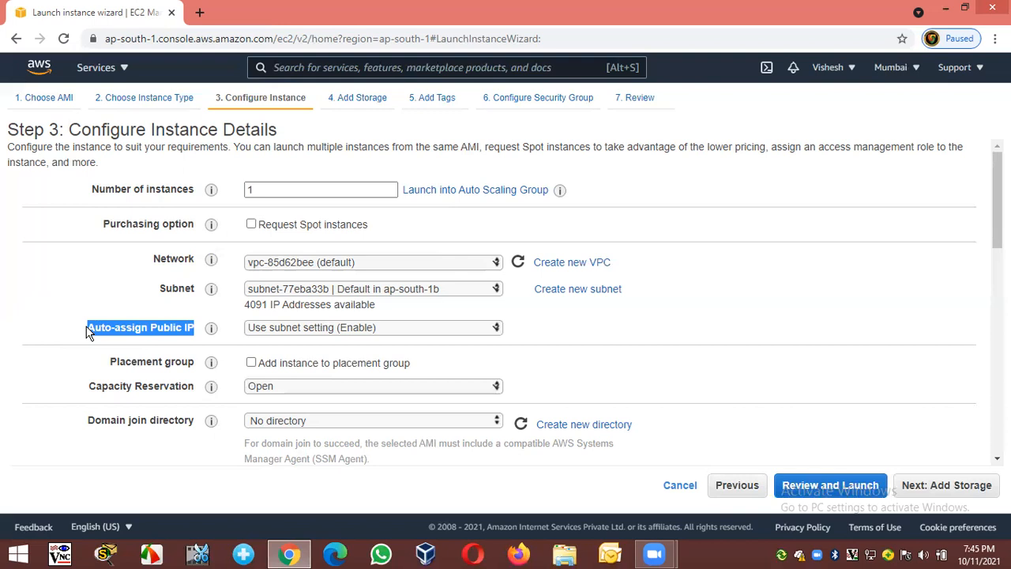
pyautogui.click(87, 336)
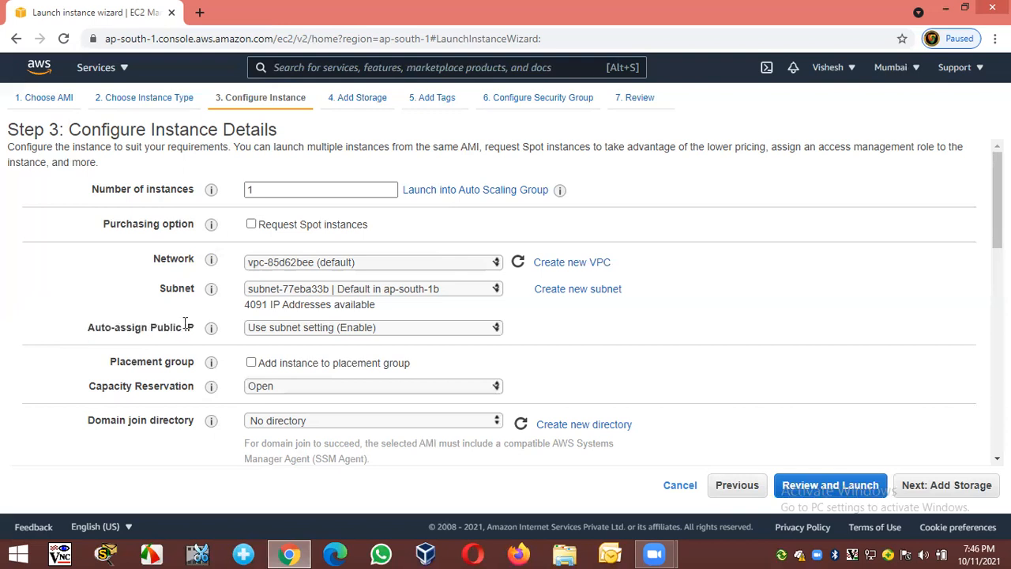
pyautogui.moveTo(111, 331); pyautogui.dragTo(185, 335)
pyautogui.click(70, 335)
pyautogui.moveTo(86, 332); pyautogui.dragTo(193, 332)
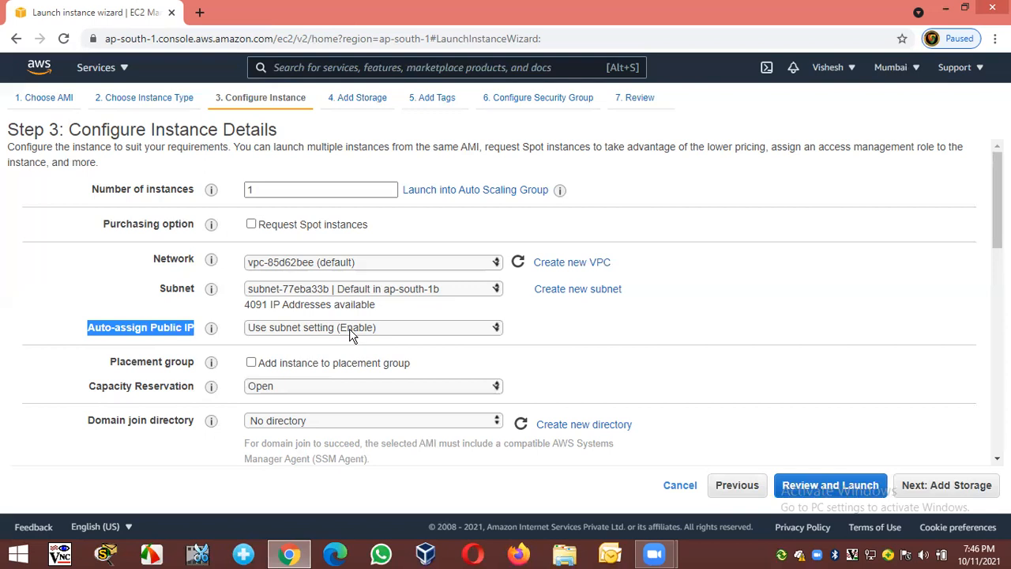
# Examine the Placement group setting of the instance.
pyautogui.click(654, 332)
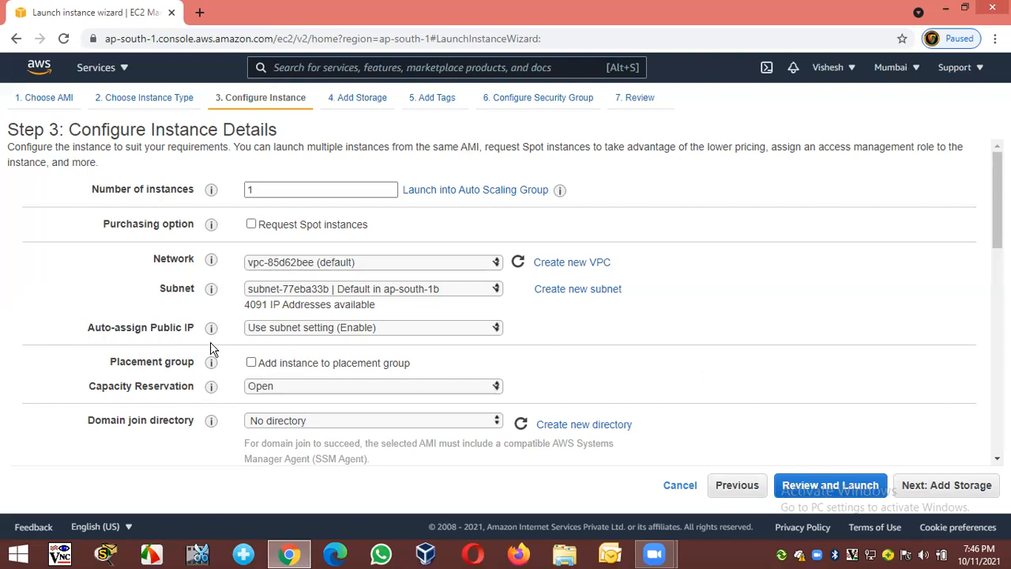
pyautogui.moveTo(111, 363); pyautogui.dragTo(192, 363)
pyautogui.click(195, 364)
pyautogui.moveTo(111, 361); pyautogui.dragTo(195, 362)
pyautogui.click(111, 369)
pyautogui.moveTo(111, 363); pyautogui.dragTo(195, 368)
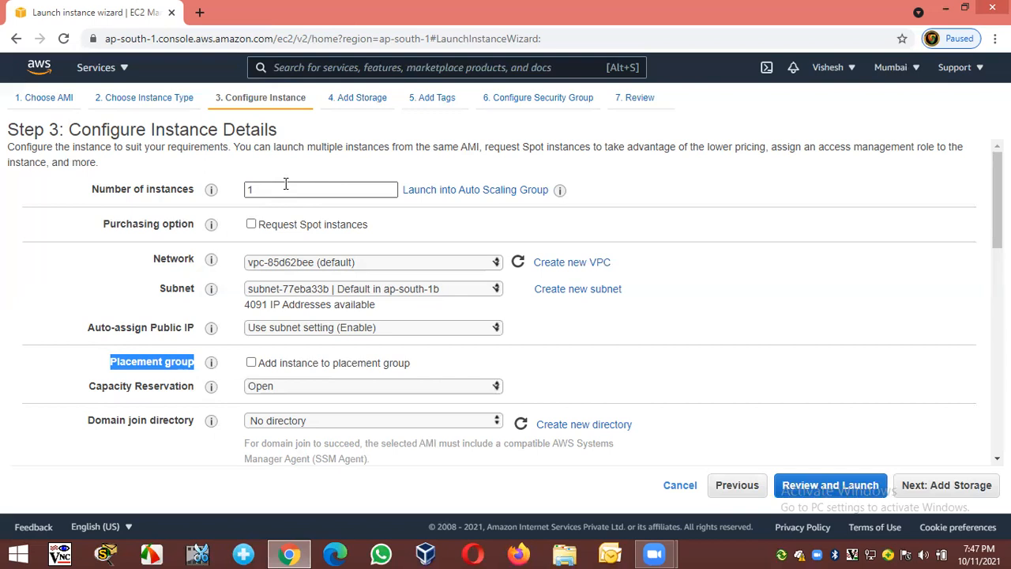
pyautogui.click(69, 373)
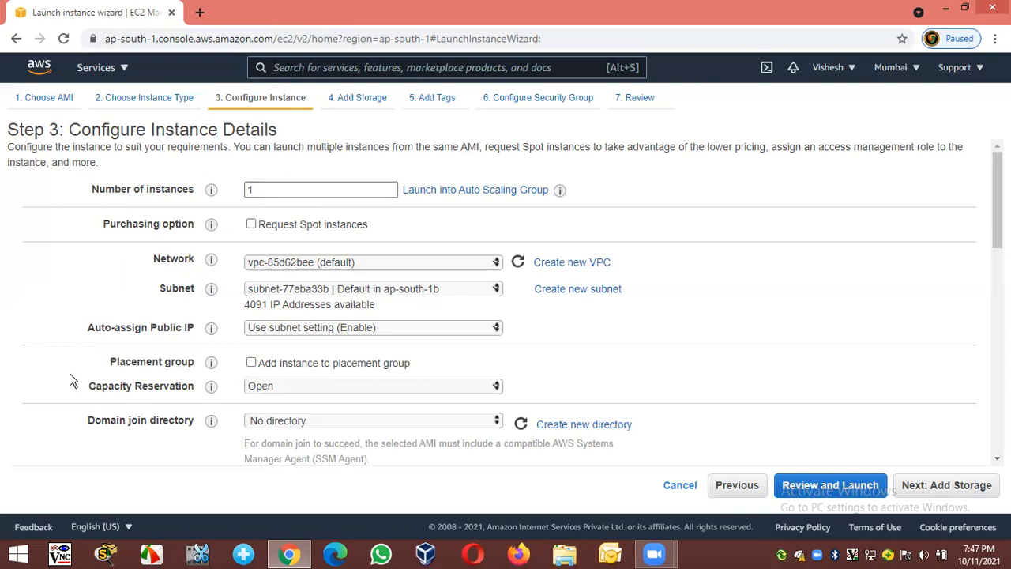
# Try adding the instance to a new placement group named HR, and turn the placement group option off again.
pyautogui.click(251, 364)
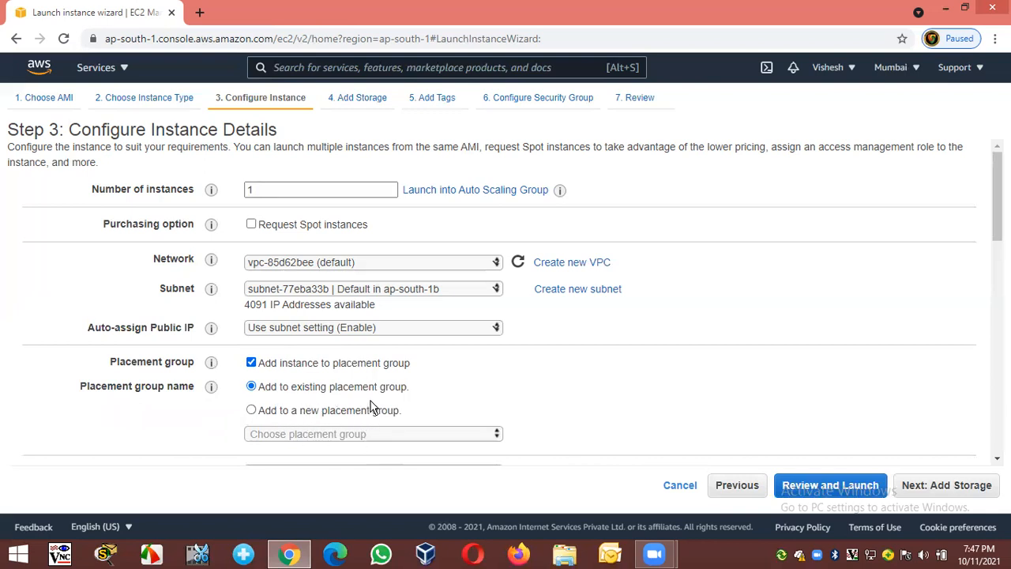
pyautogui.click(251, 410)
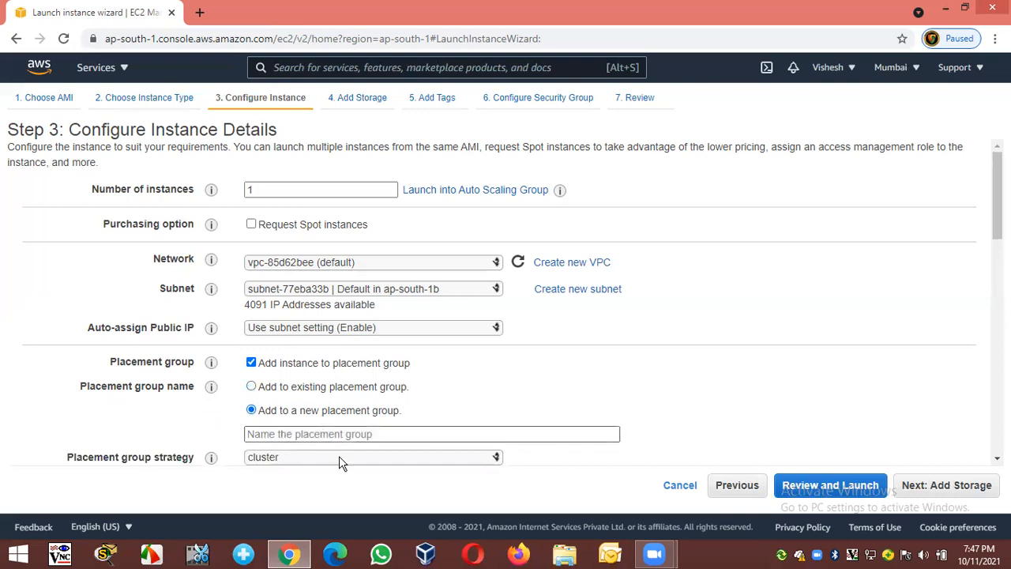
pyautogui.scroll(-1, 259, 358)
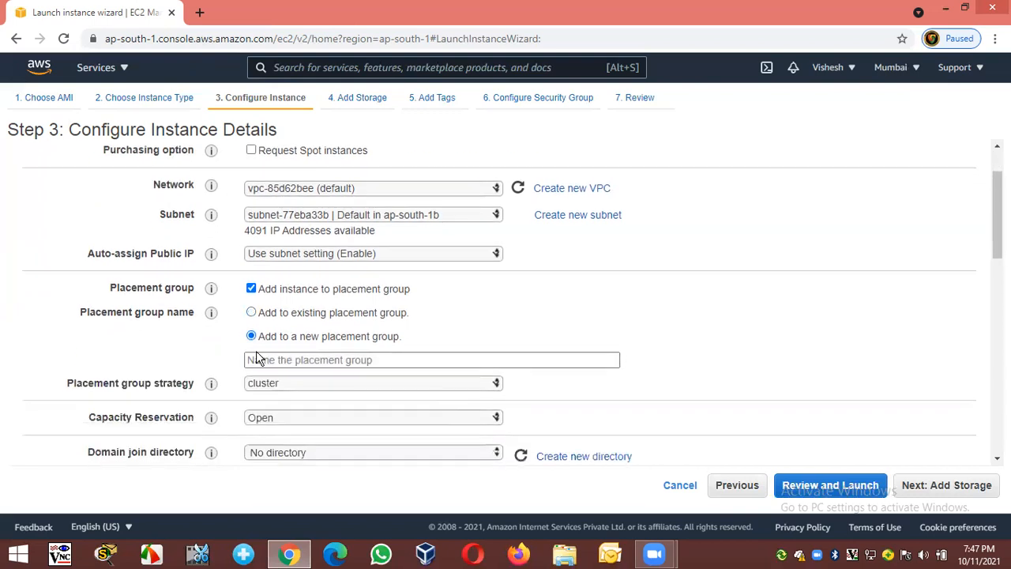
pyautogui.click(297, 364)
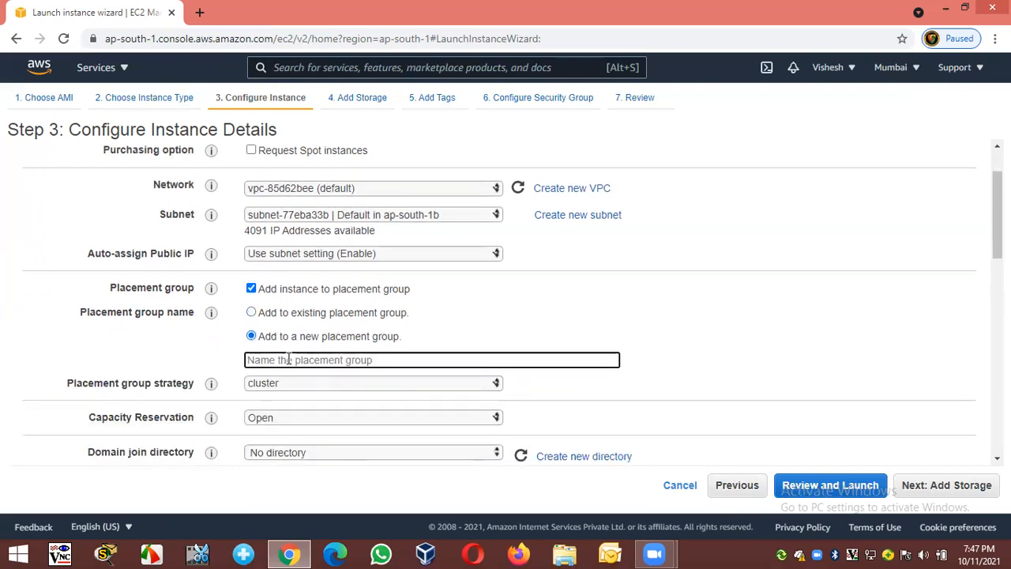
pyautogui.write('HR')
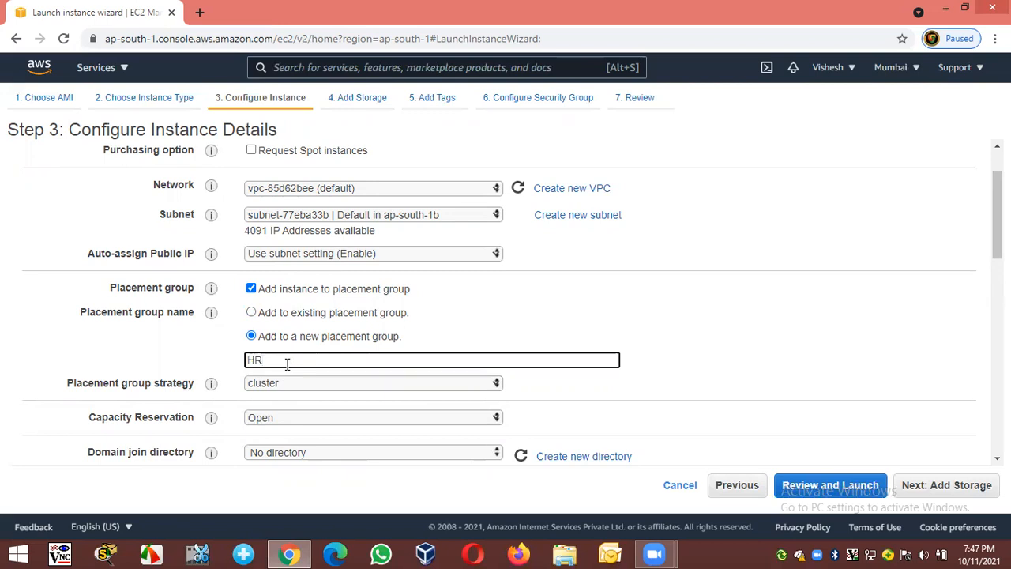
pyautogui.click(618, 319)
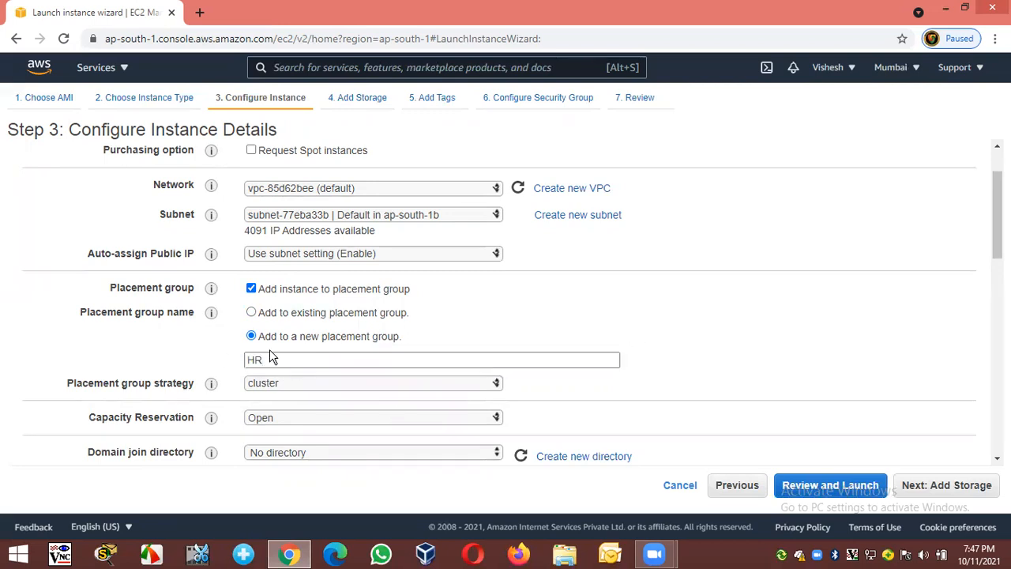
pyautogui.click(251, 289)
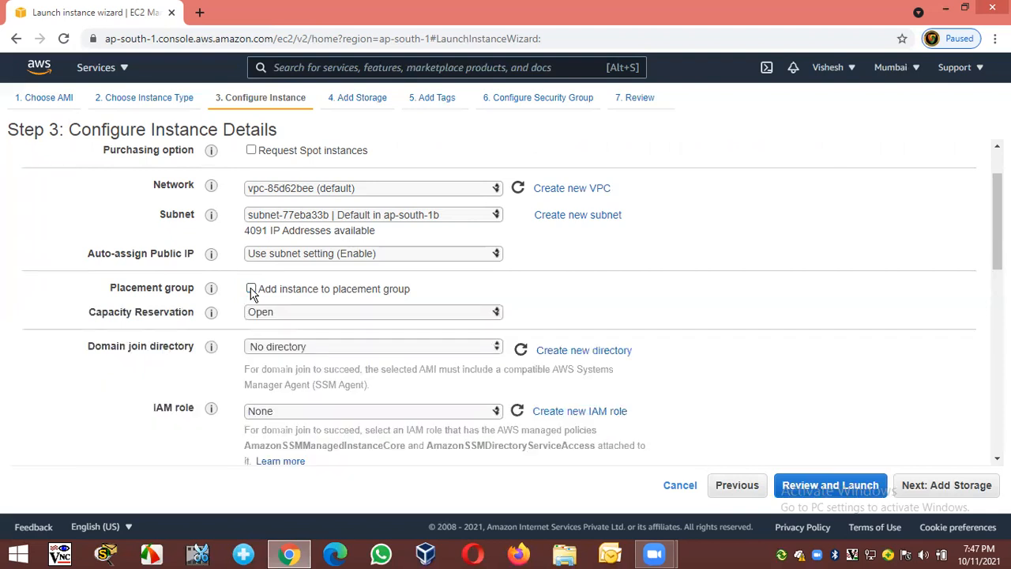
# Review the option for adding the instance to a placement group.
pyautogui.moveTo(260, 289); pyautogui.dragTo(426, 288)
pyautogui.click(435, 289)
pyautogui.moveTo(111, 289); pyautogui.dragTo(194, 289)
pyautogui.click(187, 300)
# Examine the Capacity Reservation setting and its available options.
pyautogui.moveTo(90, 313)
pyautogui.mouseDown()
pyautogui.moveTo(199, 322)
pyautogui.moveTo(100, 314)
pyautogui.mouseUp()
pyautogui.click(198, 320)
pyautogui.click(69, 329)
pyautogui.moveTo(213, 316)
pyautogui.click(267, 315)
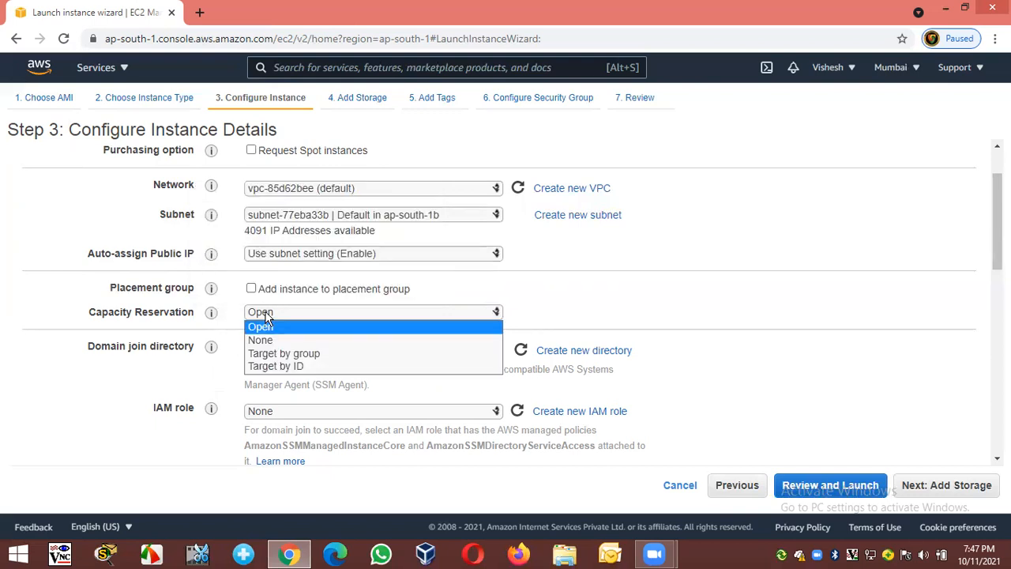
pyautogui.click(32, 313)
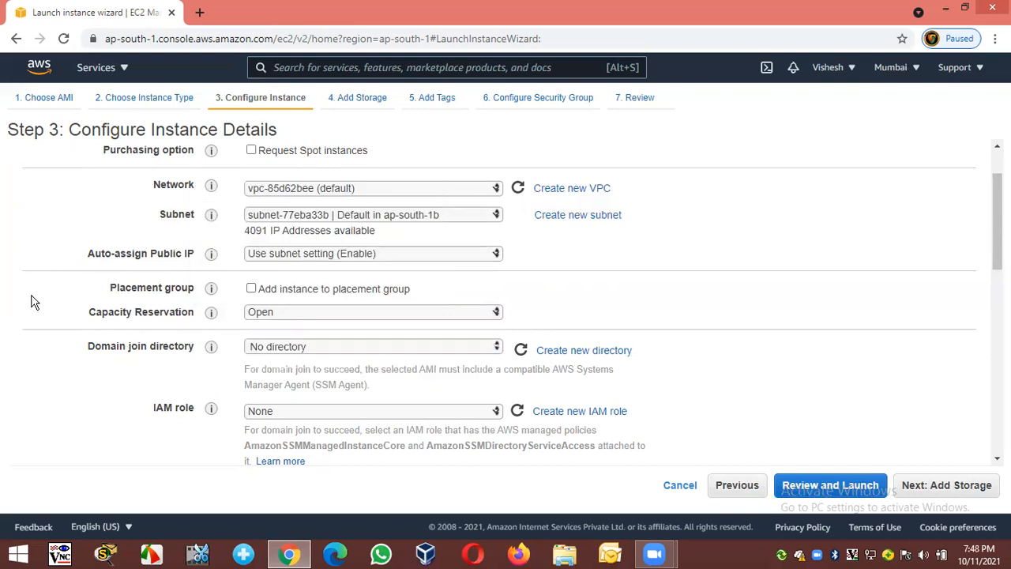
pyautogui.moveTo(89, 312); pyautogui.dragTo(198, 317)
pyautogui.click(198, 328)
pyautogui.moveTo(89, 316); pyautogui.dragTo(198, 314)
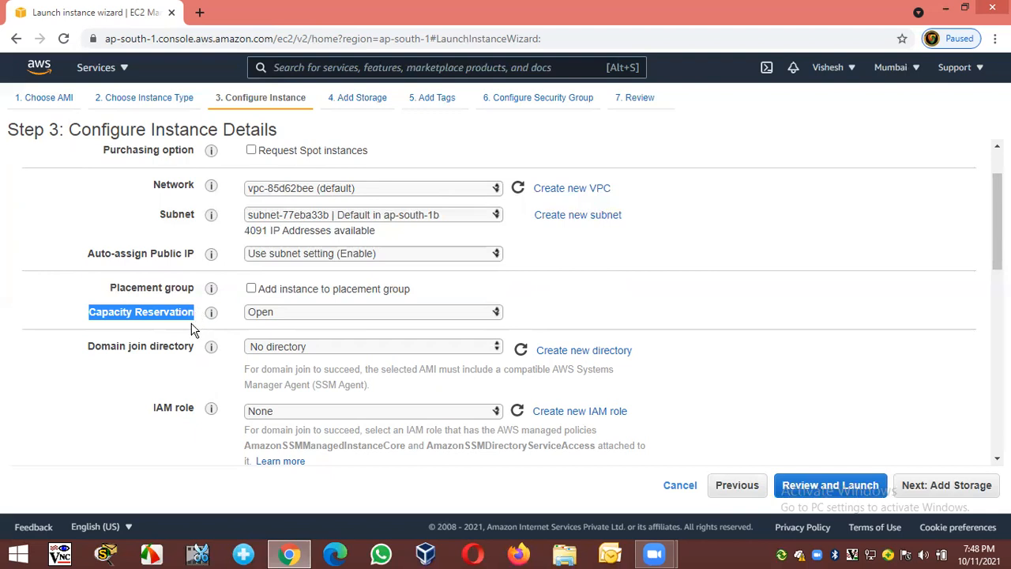
pyautogui.click(195, 324)
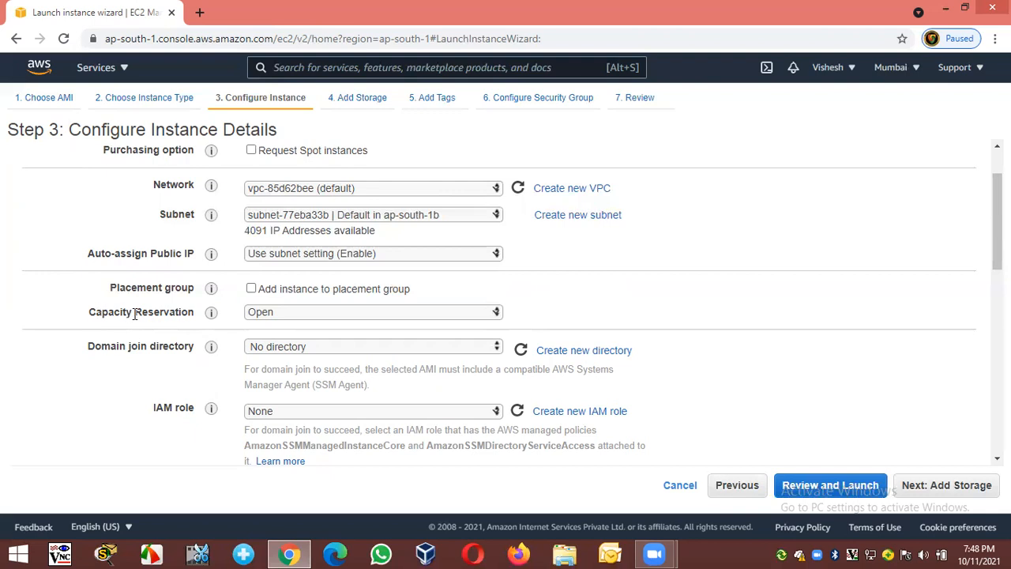
# Examine the Domain join directory and IAM role settings of the instance.
pyautogui.moveTo(87, 346); pyautogui.dragTo(194, 349)
pyautogui.click(195, 353)
pyautogui.scroll(2, 819, 294)
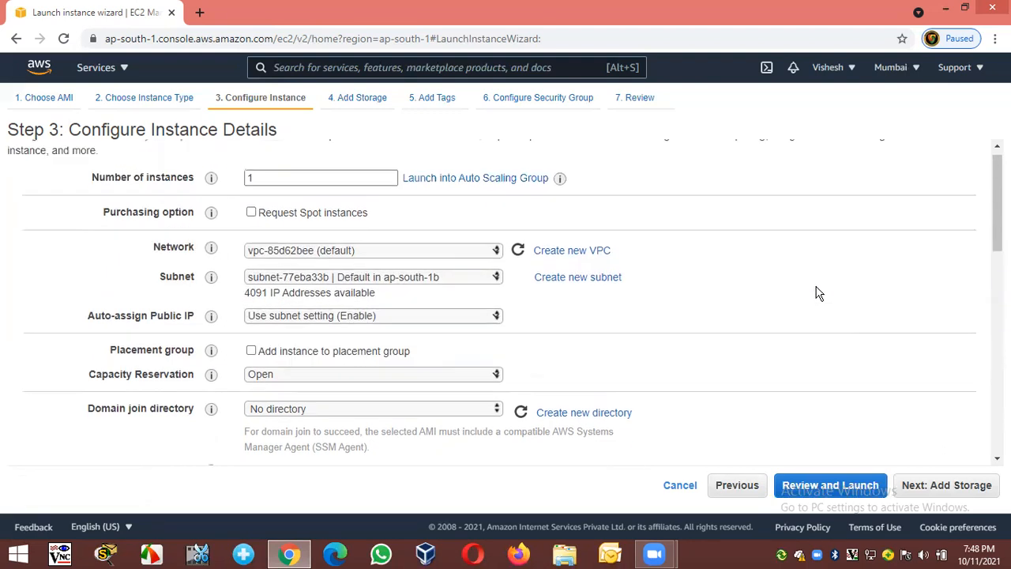
pyautogui.scroll(-2, 585, 350)
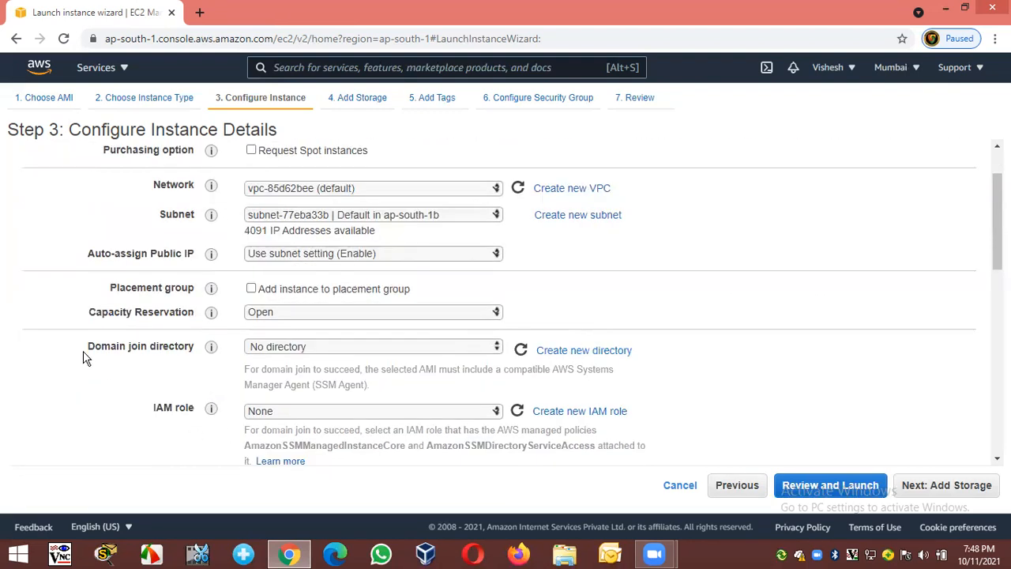
pyautogui.moveTo(90, 345); pyautogui.dragTo(195, 347)
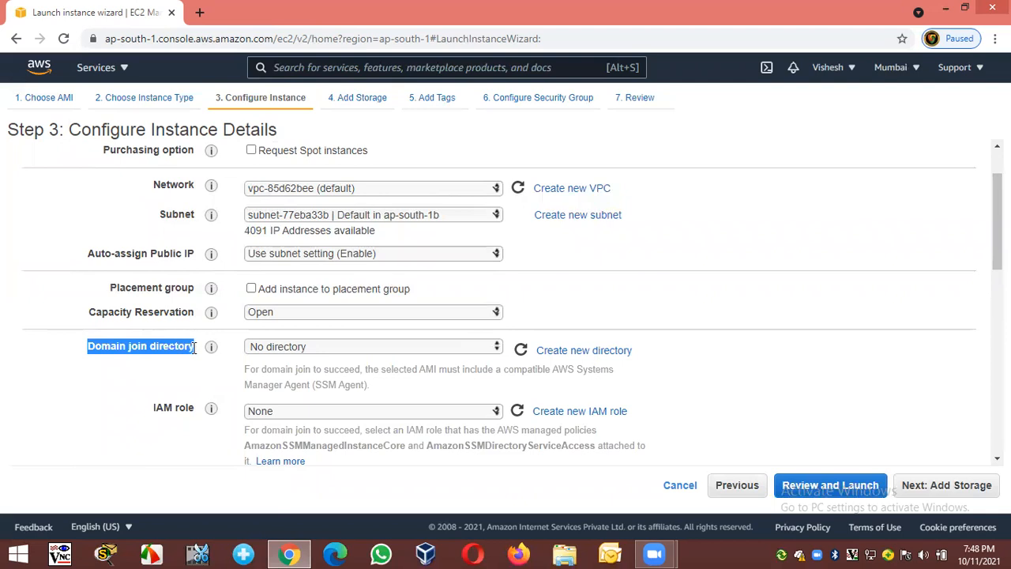
pyautogui.click(235, 359)
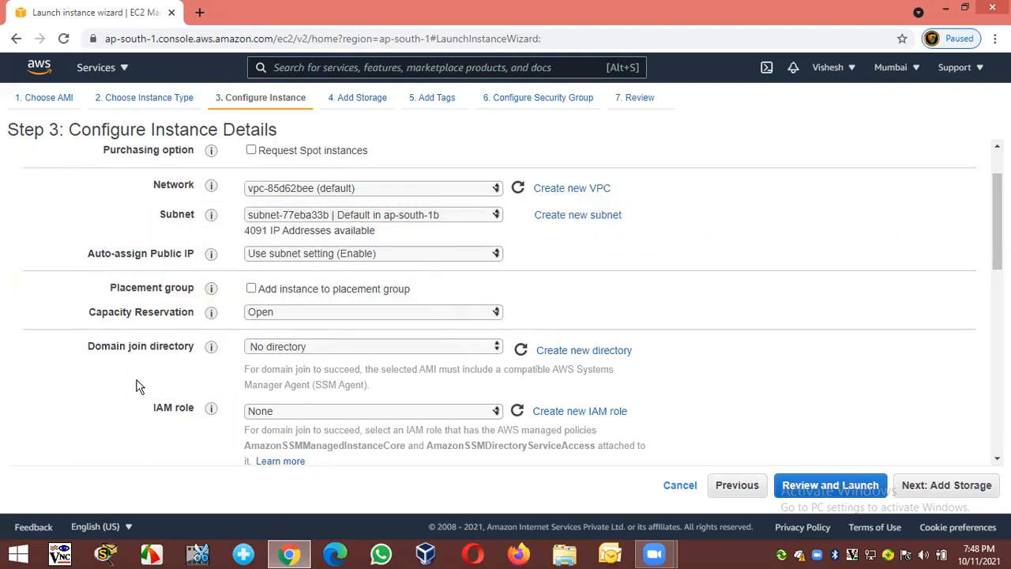
pyautogui.scroll(-2, 136, 385)
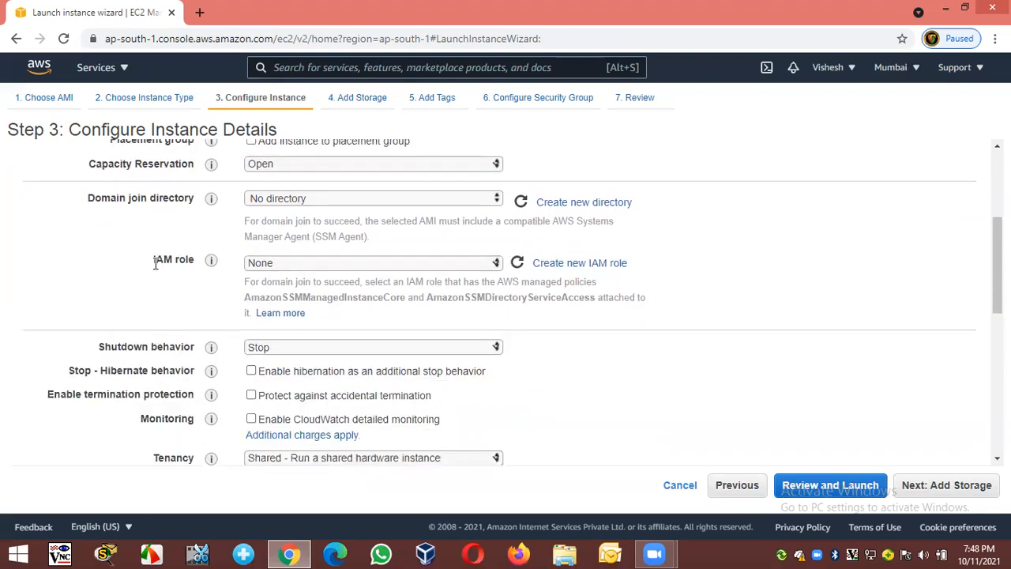
pyautogui.moveTo(153, 261); pyautogui.dragTo(196, 262)
pyautogui.click(193, 262)
pyautogui.moveTo(154, 264); pyautogui.dragTo(196, 262)
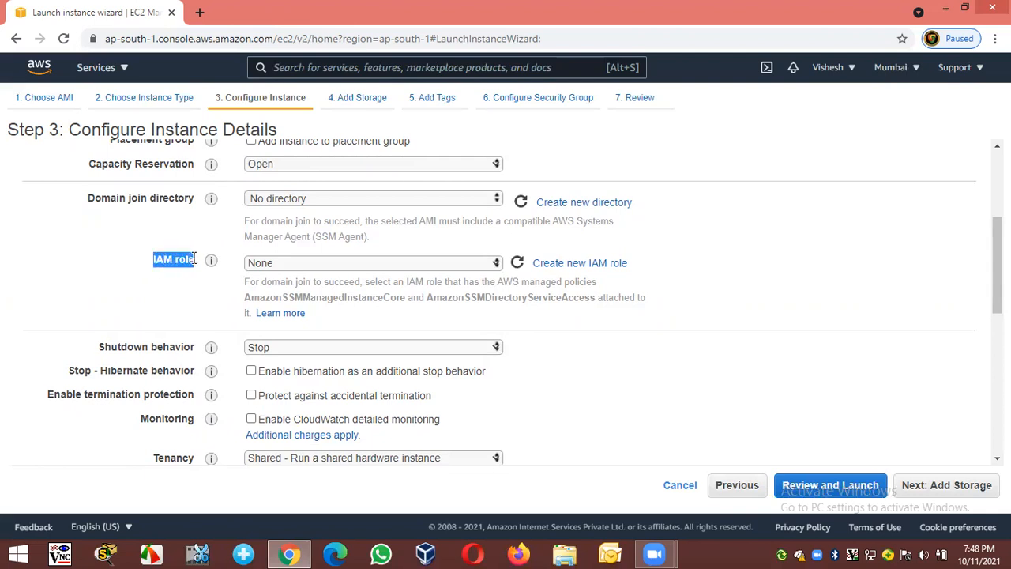
pyautogui.click(156, 304)
# Examine the Shutdown behavior setting of the instance.
pyautogui.moveTo(98, 346); pyautogui.dragTo(195, 347)
pyautogui.click(166, 317)
pyautogui.moveTo(120, 348); pyautogui.dragTo(172, 348)
pyautogui.scroll(3, 168, 316)
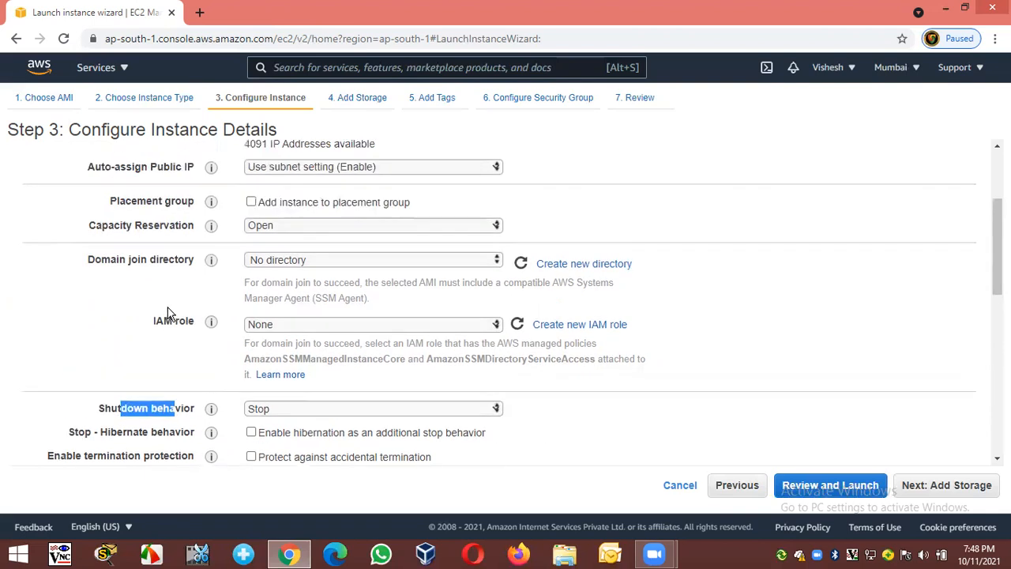
pyautogui.click(261, 192)
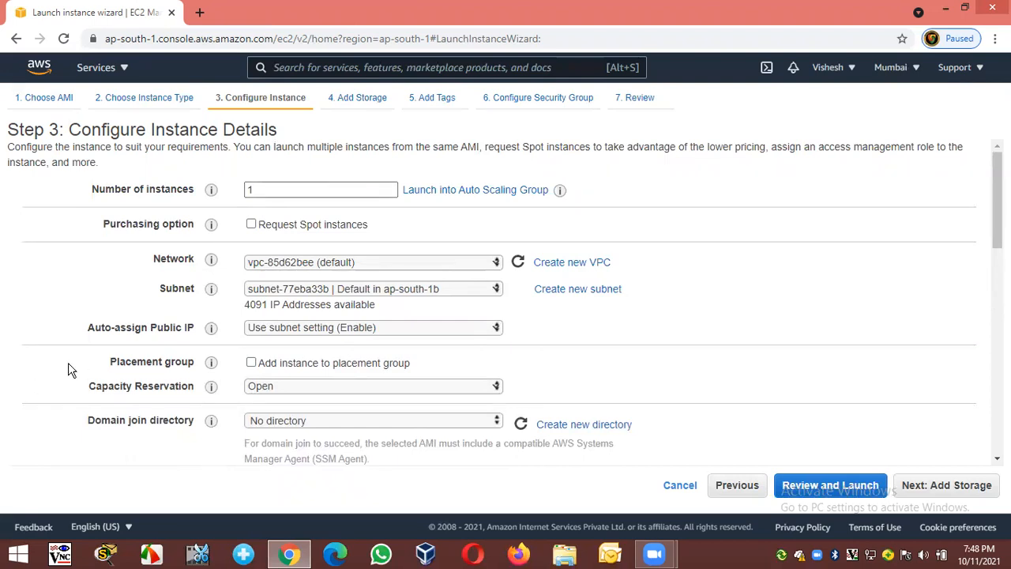
pyautogui.scroll(-4, 68, 369)
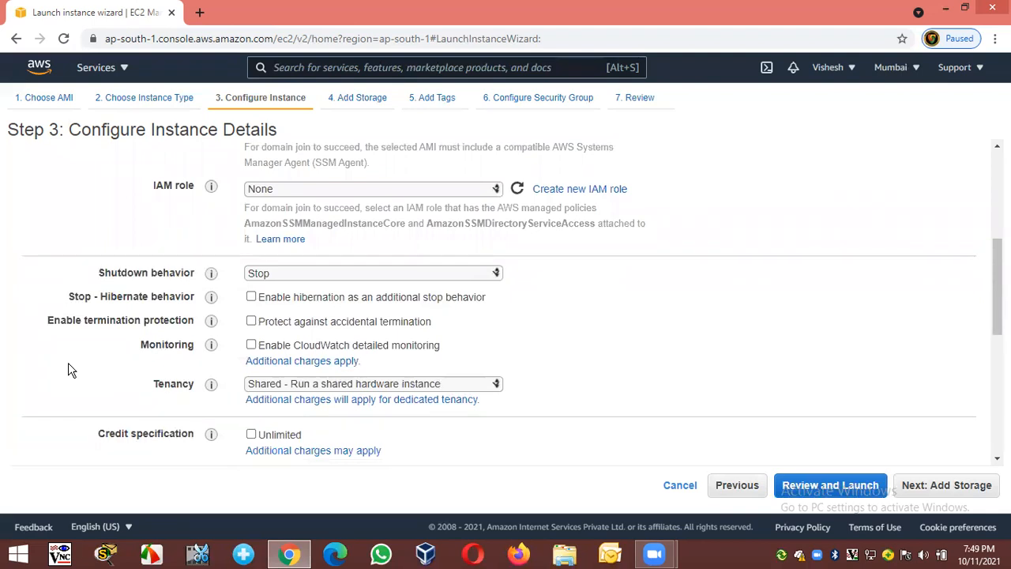
pyautogui.moveTo(100, 274)
pyautogui.mouseDown()
pyautogui.moveTo(196, 281)
pyautogui.moveTo(98, 270)
pyautogui.mouseUp()
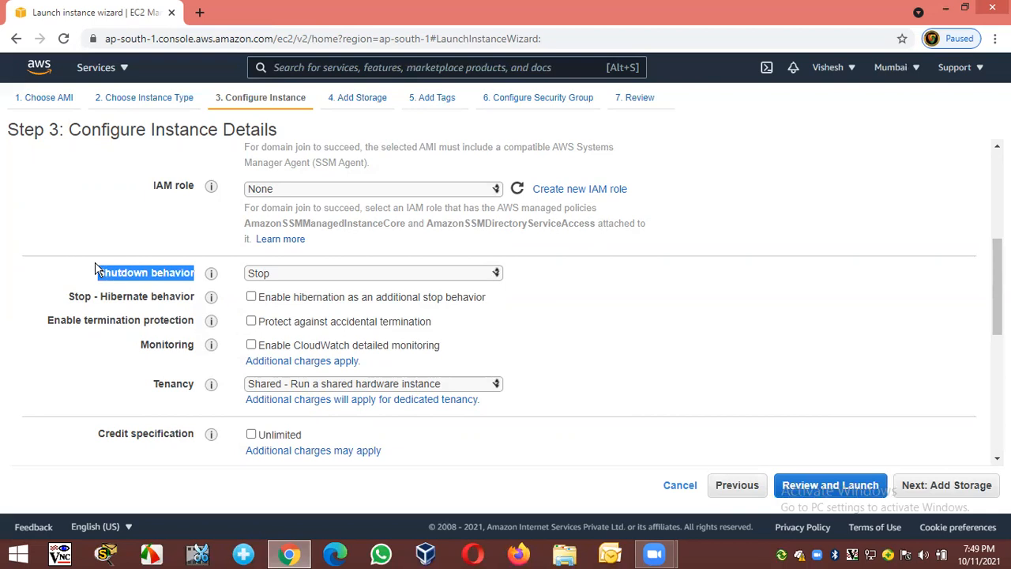
pyautogui.moveTo(95, 269); pyautogui.dragTo(199, 266)
# Try Terminate as the instance's shutdown behavior and return it to Stop.
pyautogui.click(270, 273)
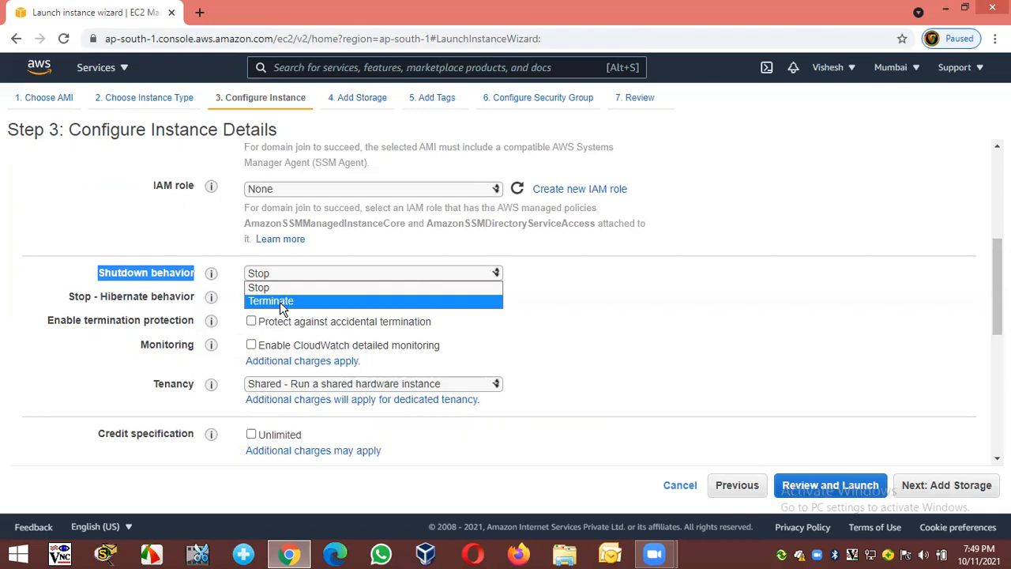
pyautogui.click(280, 302)
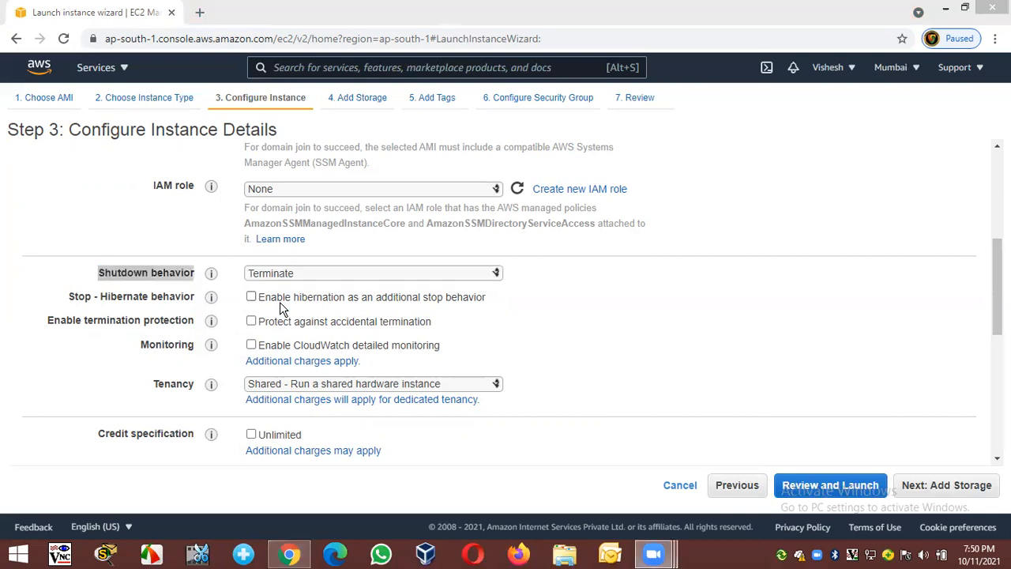
pyautogui.click(703, 220)
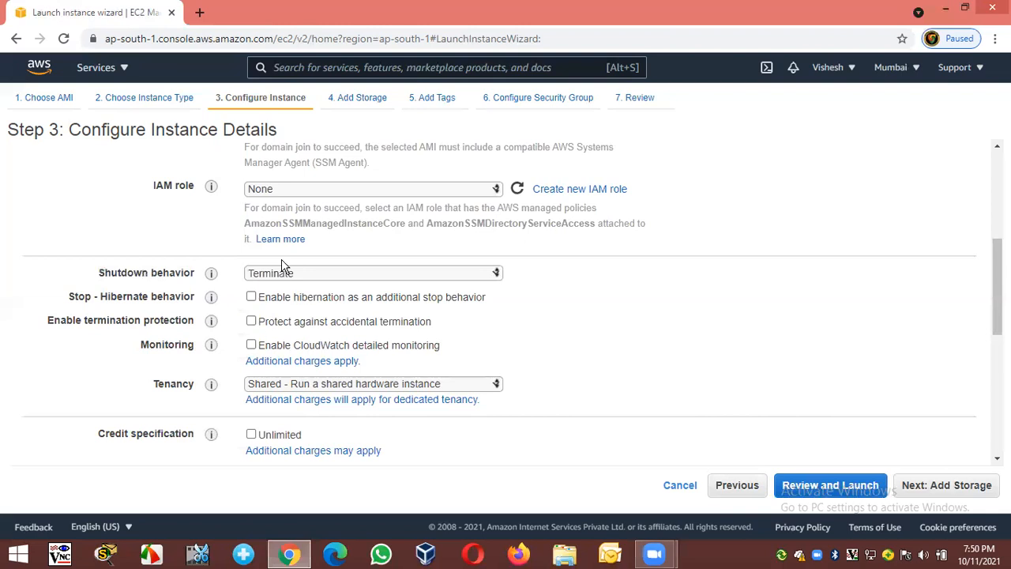
pyautogui.moveTo(131, 273); pyautogui.dragTo(198, 286)
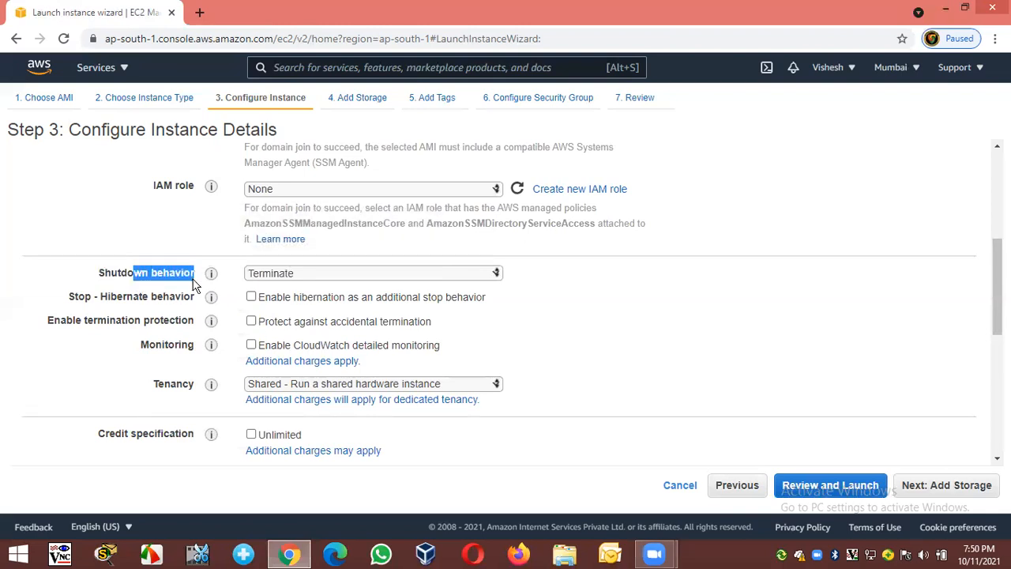
pyautogui.click(79, 275)
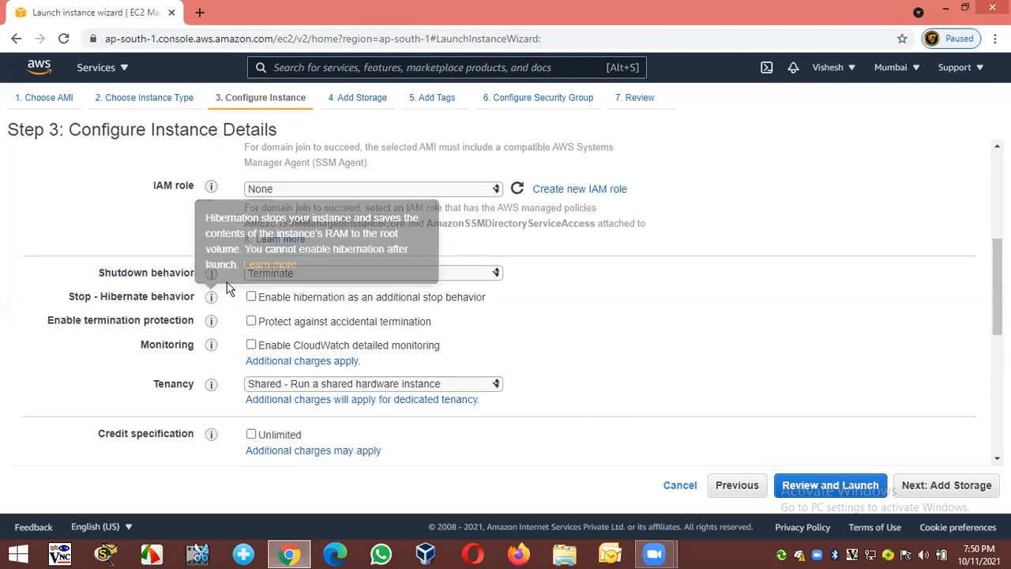
pyautogui.click(268, 274)
pyautogui.click(268, 286)
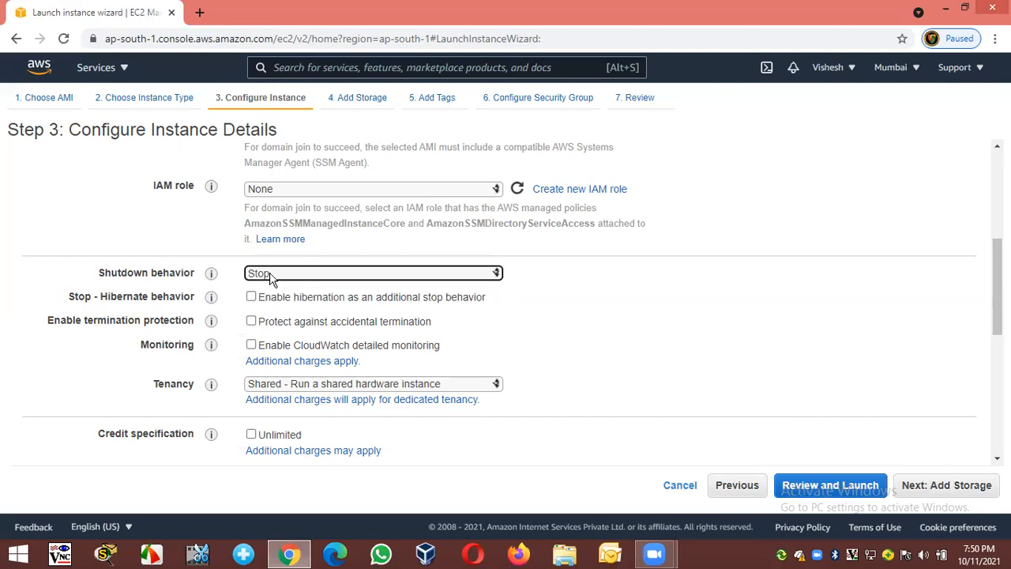
pyautogui.click(271, 277)
pyautogui.click(276, 298)
pyautogui.click(277, 277)
pyautogui.click(278, 287)
pyautogui.click(663, 289)
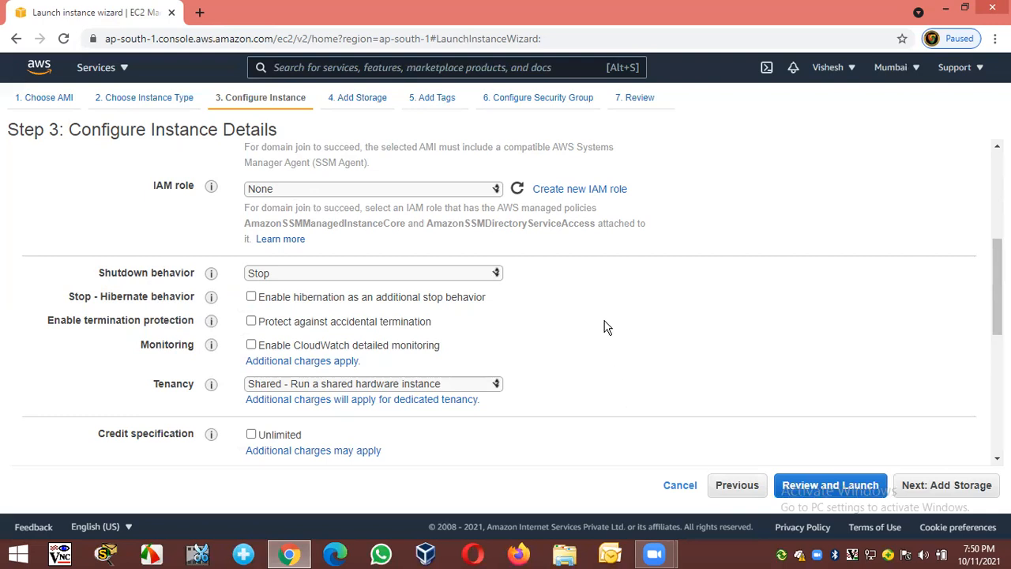
# Examine the Stop - Hibernate behavior setting of the instance.
pyautogui.moveTo(68, 296); pyautogui.dragTo(198, 304)
pyautogui.click(198, 303)
pyautogui.moveTo(98, 297); pyautogui.dragTo(197, 304)
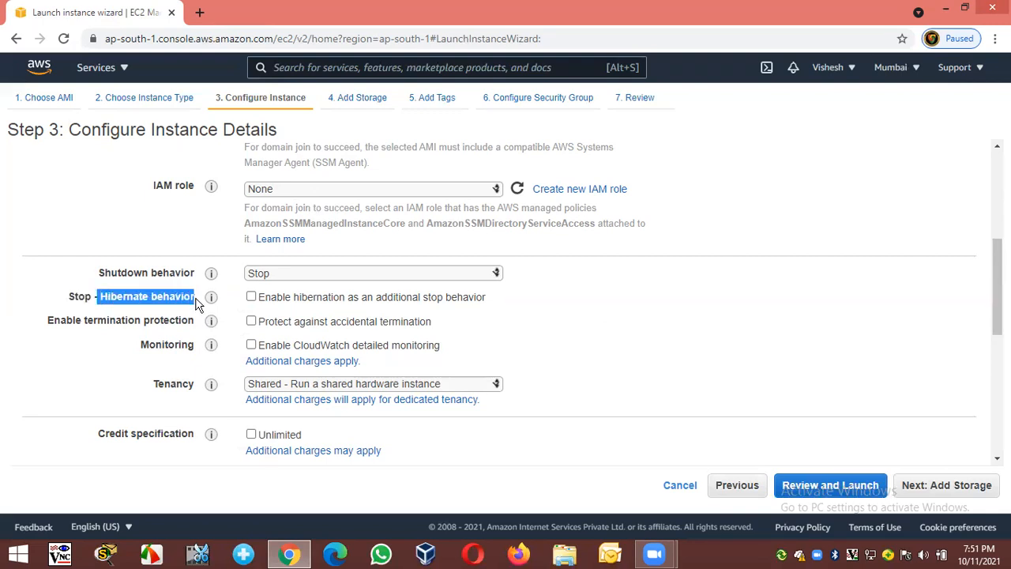
pyautogui.click(197, 305)
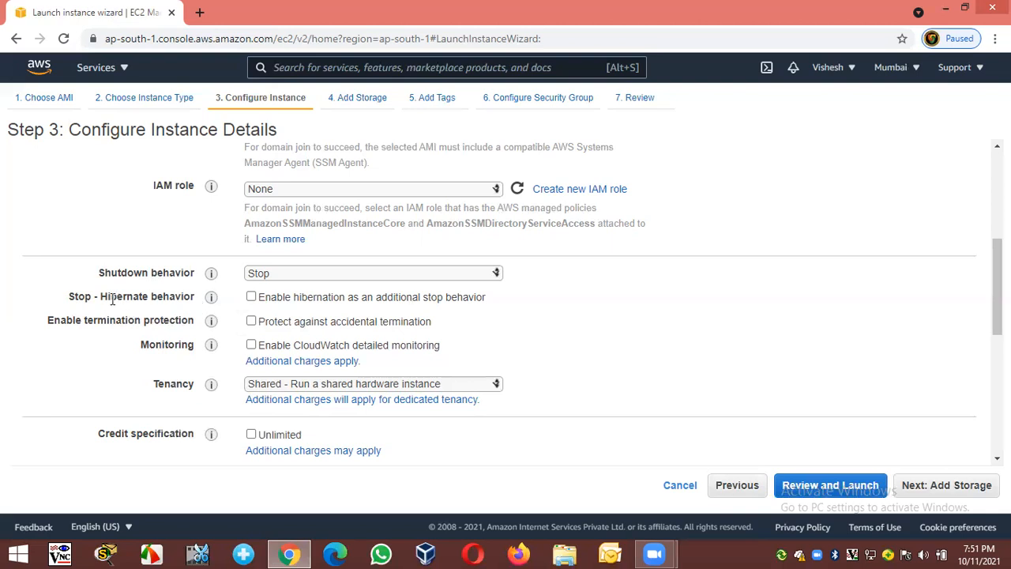
pyautogui.moveTo(99, 297); pyautogui.dragTo(192, 298)
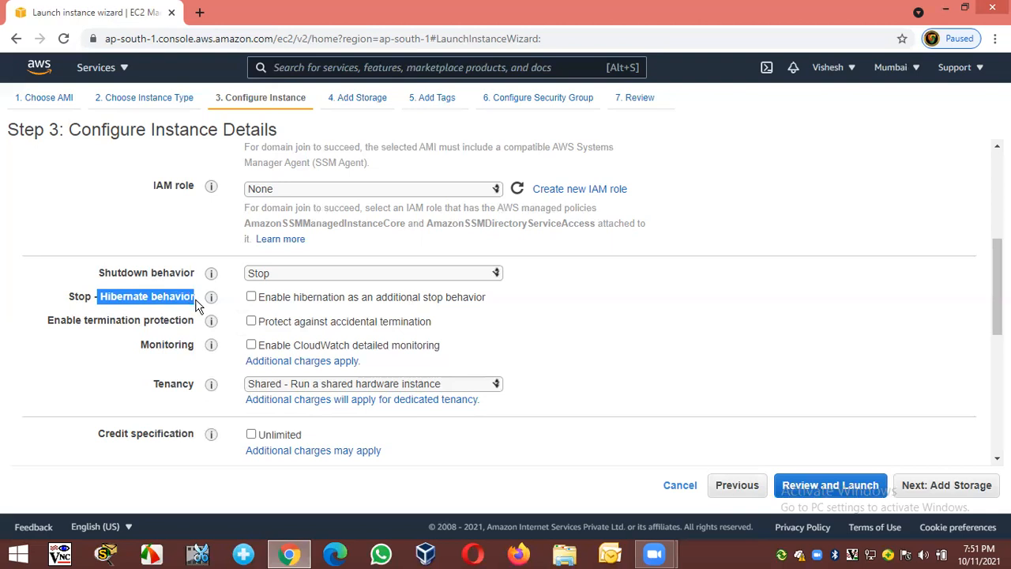
pyautogui.click(197, 302)
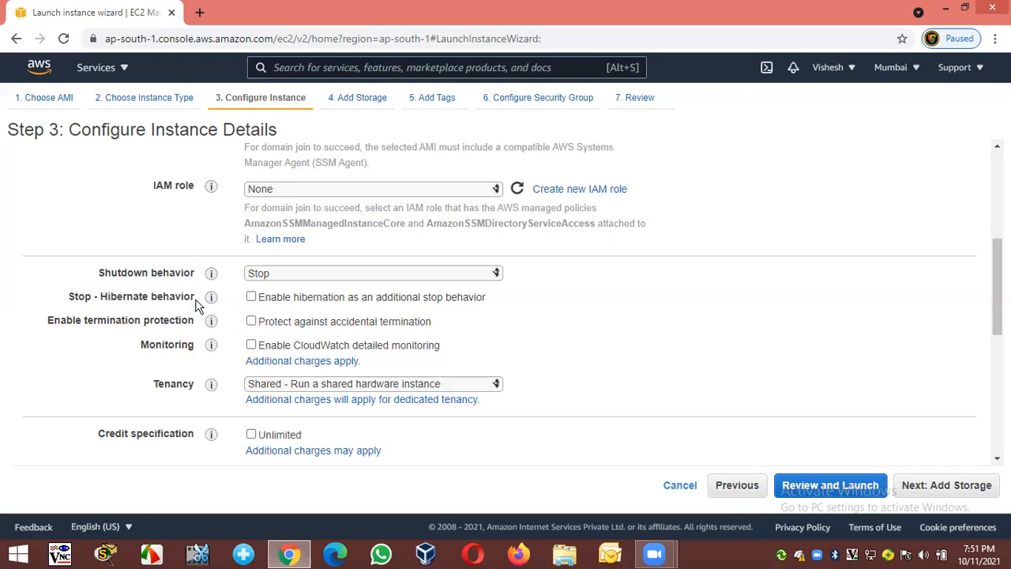
# Try enabling hibernation as an additional stop behavior, read its root volume requirements, and turn it off again.
pyautogui.click(251, 298)
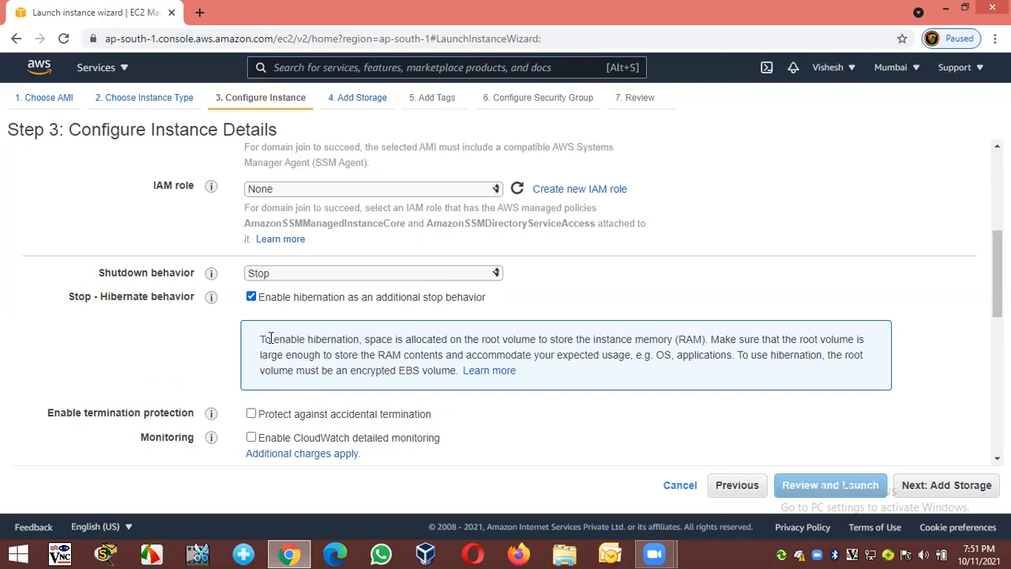
pyautogui.moveTo(260, 339); pyautogui.dragTo(539, 340)
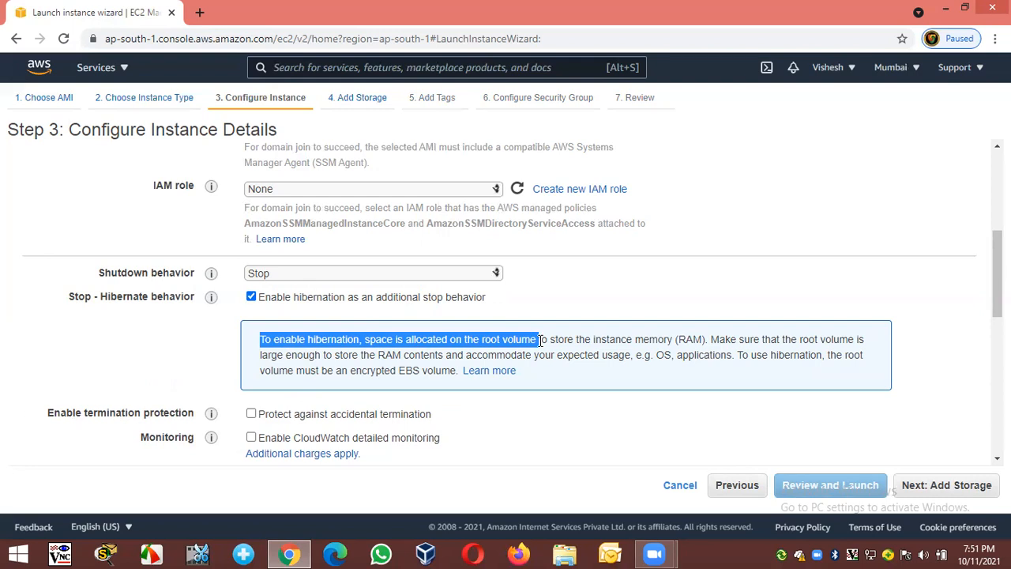
pyautogui.moveTo(540, 340); pyautogui.dragTo(867, 373)
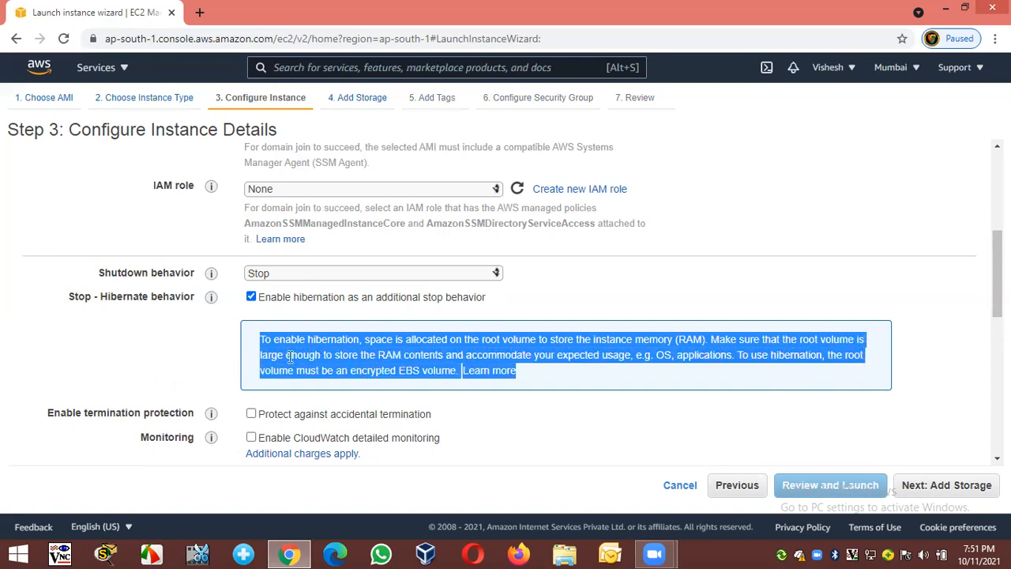
pyautogui.click(200, 341)
pyautogui.moveTo(456, 371); pyautogui.dragTo(261, 340)
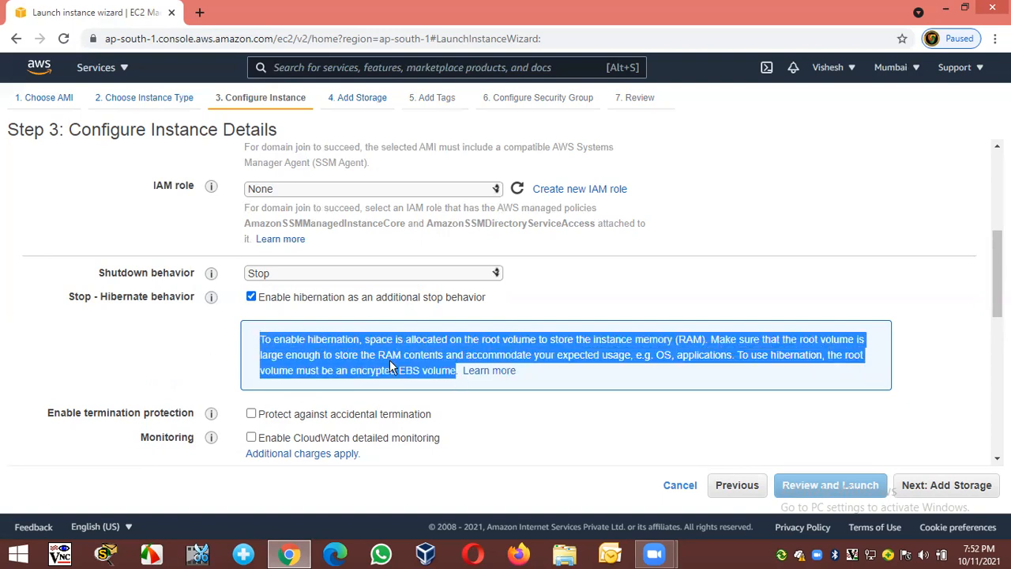
pyautogui.click(948, 371)
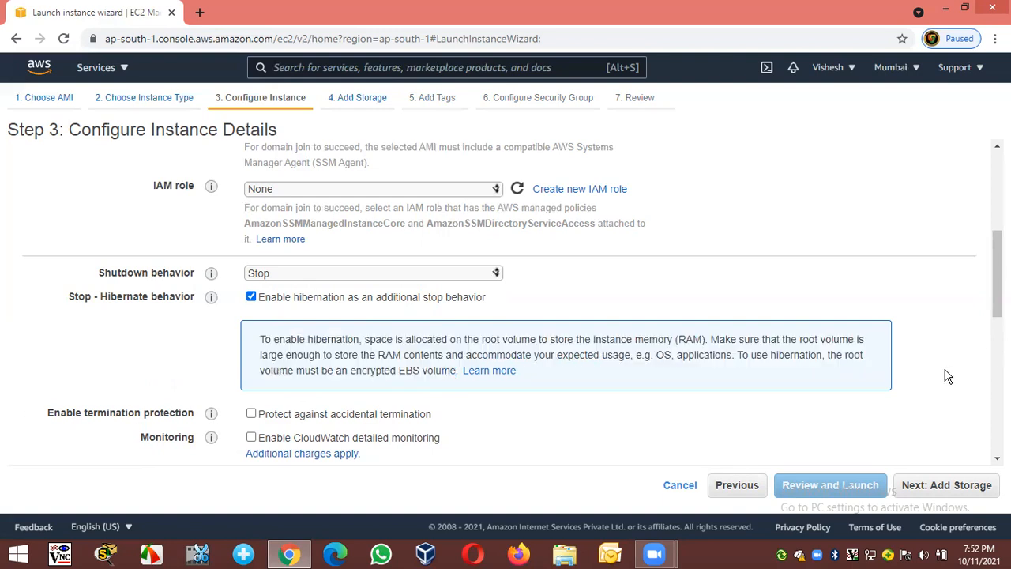
pyautogui.click(251, 297)
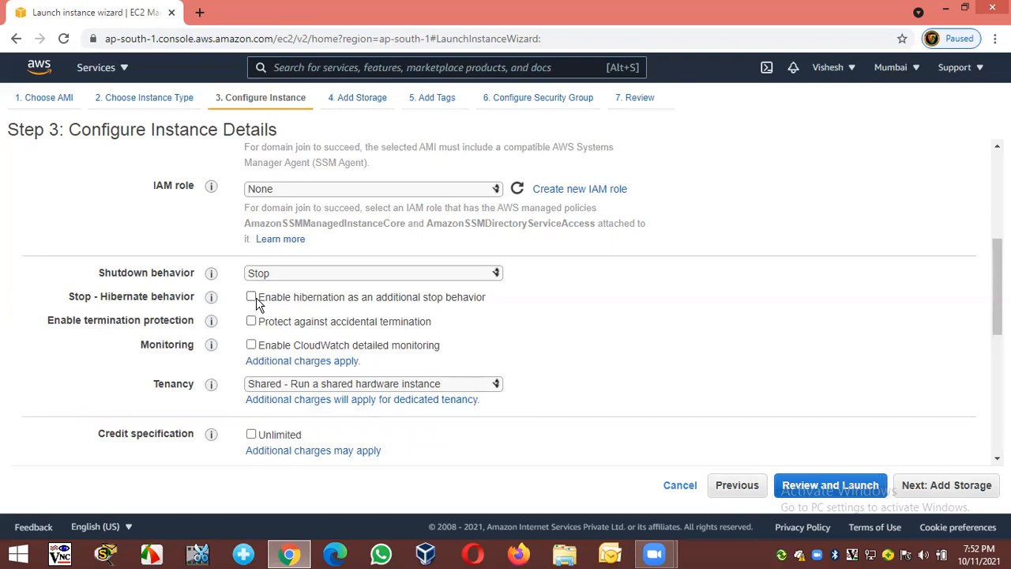
# Review the instance details from the number of instances through the IAM role to the Stop - Hibernate behavior.
pyautogui.scroll(4, 250, 295)
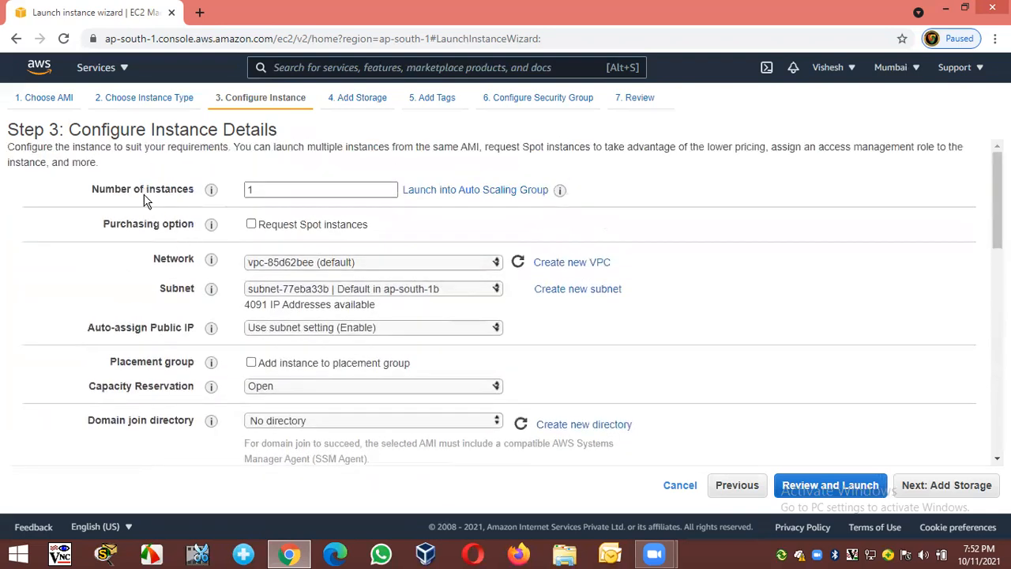
pyautogui.scroll(-2, 155, 392)
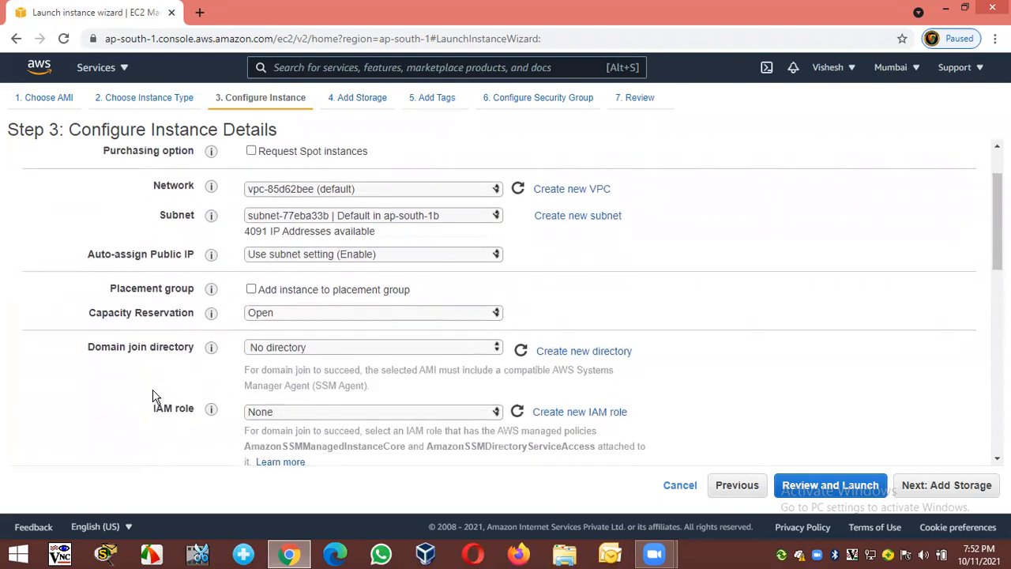
pyautogui.scroll(-3, 155, 399)
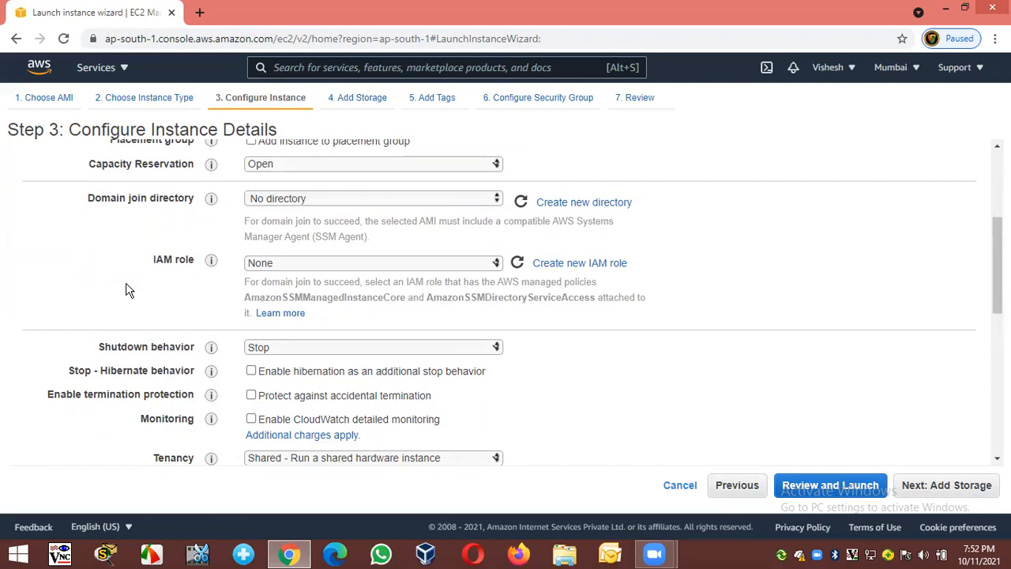
pyautogui.moveTo(153, 261); pyautogui.dragTo(195, 267)
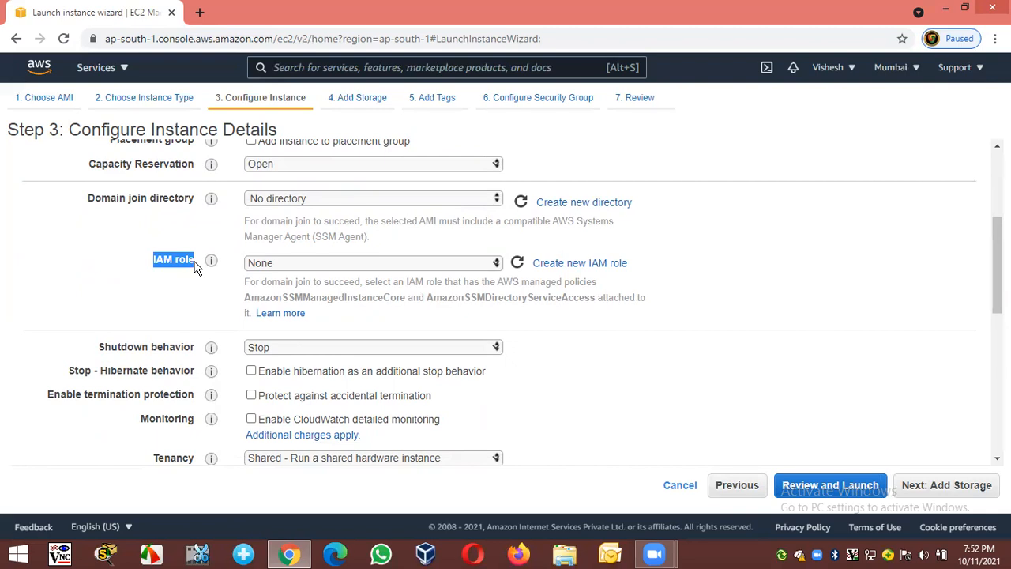
pyautogui.click(157, 294)
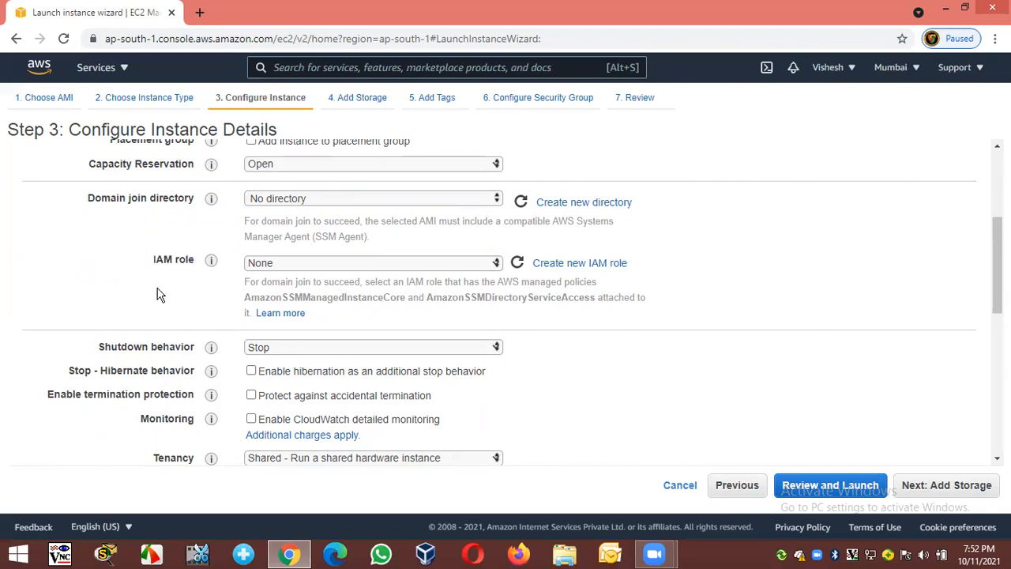
pyautogui.scroll(-1, 174, 286)
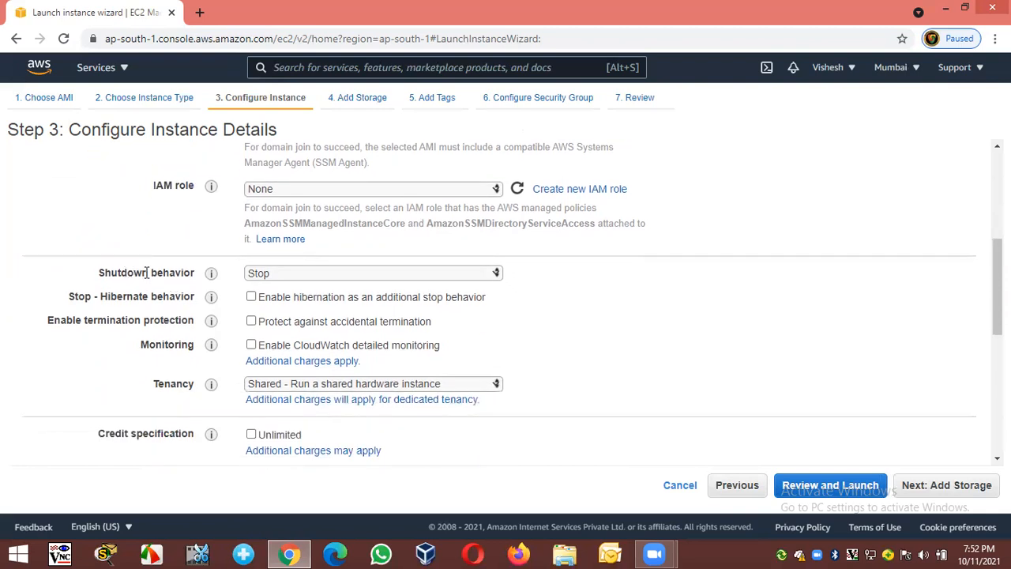
pyautogui.moveTo(106, 300); pyautogui.dragTo(179, 302)
pyautogui.click(61, 350)
# Examine the Enable termination protection setting of the instance.
pyautogui.moveTo(48, 320); pyautogui.dragTo(182, 330)
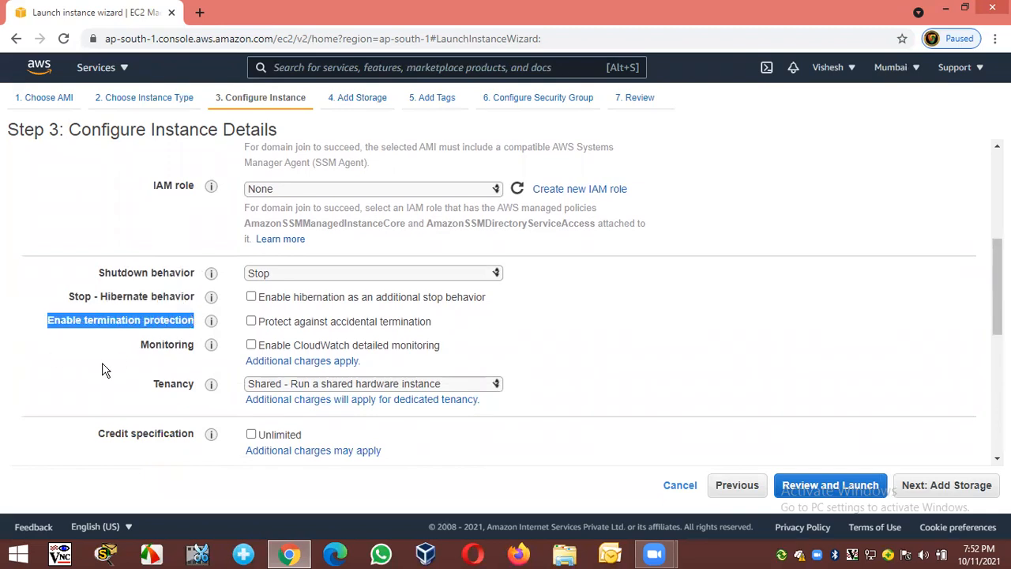
pyautogui.click(72, 362)
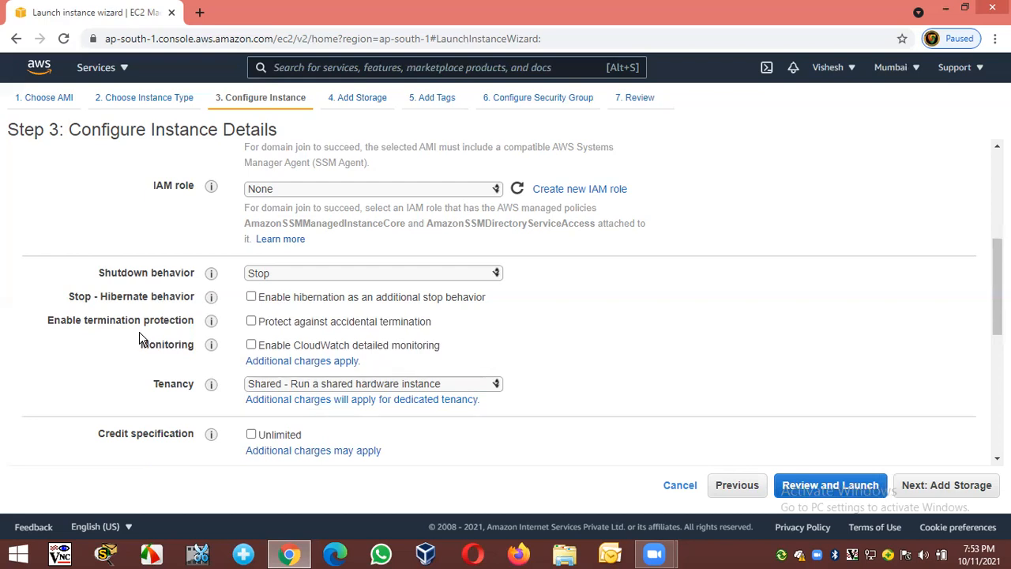
pyautogui.moveTo(82, 319); pyautogui.dragTo(196, 324)
pyautogui.click(107, 342)
# Try protecting the instance against accidental termination and turn the protection off again.
pyautogui.click(251, 321)
pyautogui.moveTo(84, 324); pyautogui.dragTo(196, 324)
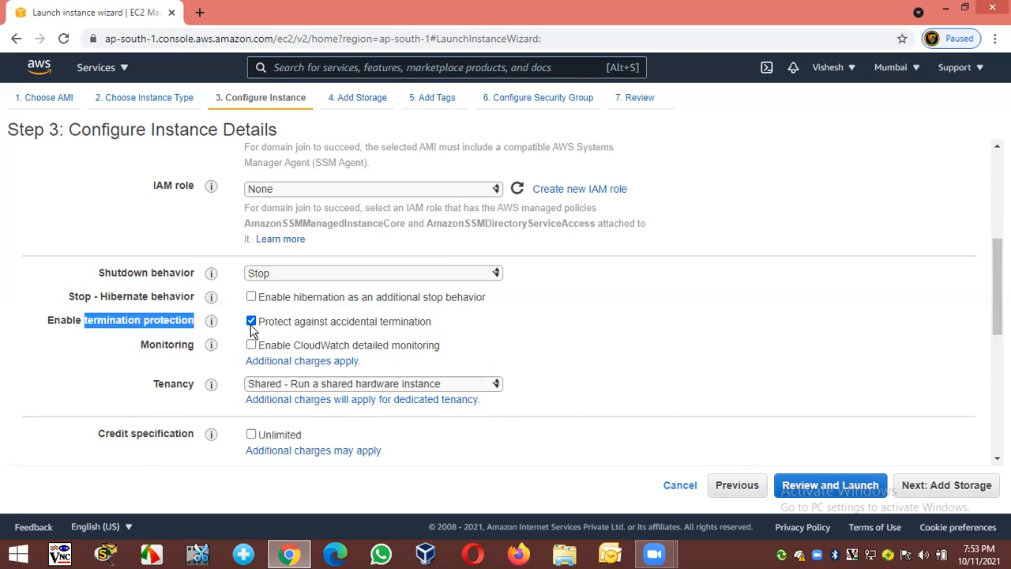
pyautogui.click(91, 356)
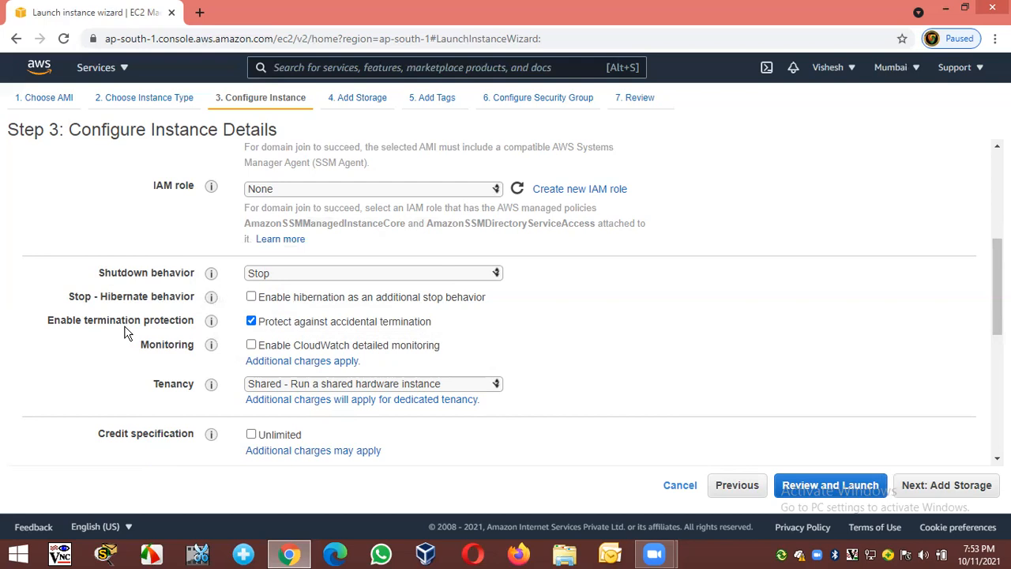
pyautogui.moveTo(84, 321); pyautogui.dragTo(195, 321)
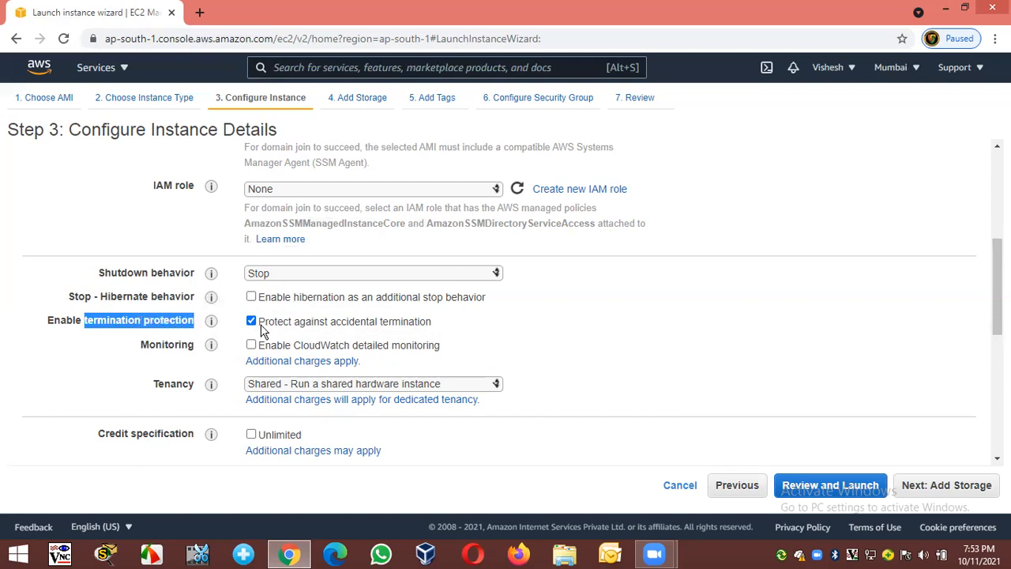
pyautogui.click(63, 350)
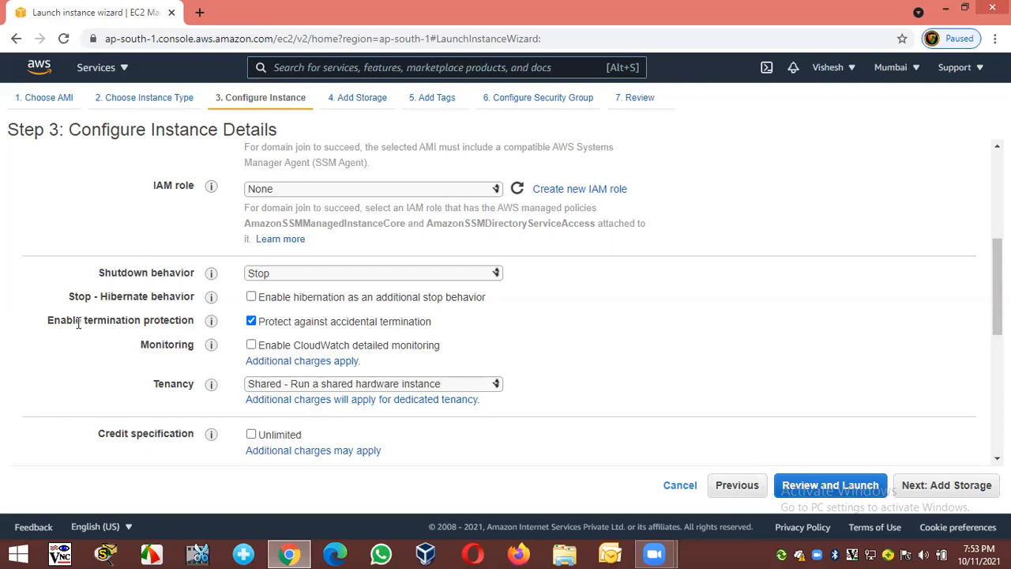
pyautogui.moveTo(48, 320); pyautogui.dragTo(198, 323)
pyautogui.click(189, 324)
pyautogui.moveTo(150, 132); pyautogui.dragTo(223, 132)
pyautogui.click(105, 339)
pyautogui.click(251, 323)
# Examine the Monitoring setting, try enabling CloudWatch detailed monitoring, and turn it off again.
pyautogui.moveTo(142, 345); pyautogui.dragTo(195, 345)
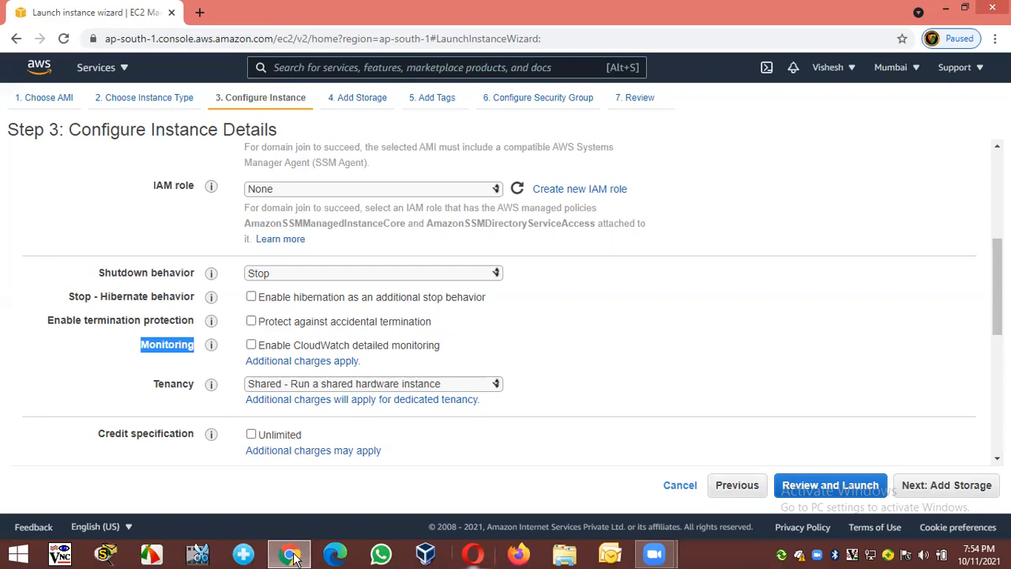
pyautogui.click(120, 352)
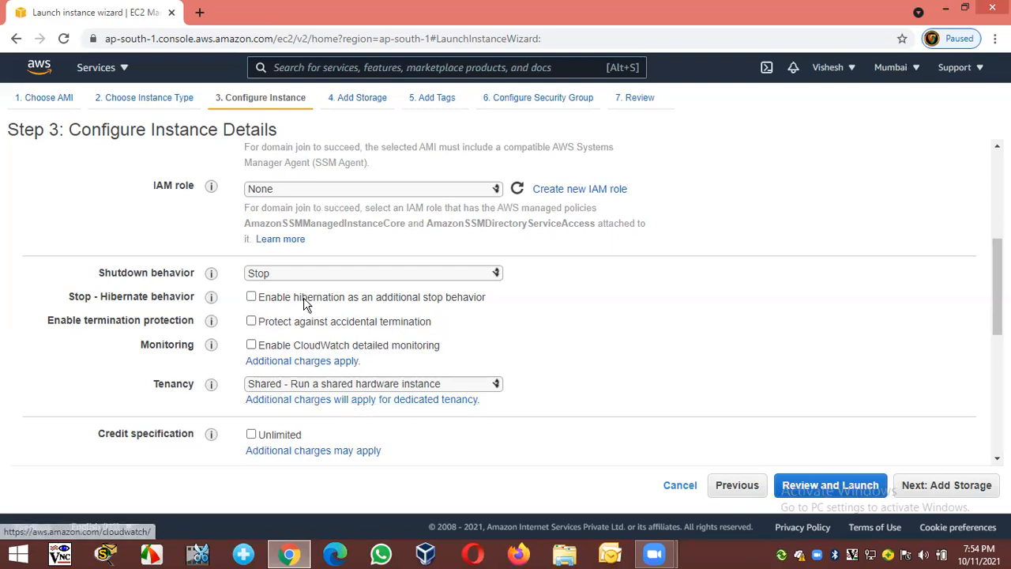
pyautogui.moveTo(150, 131); pyautogui.dragTo(220, 131)
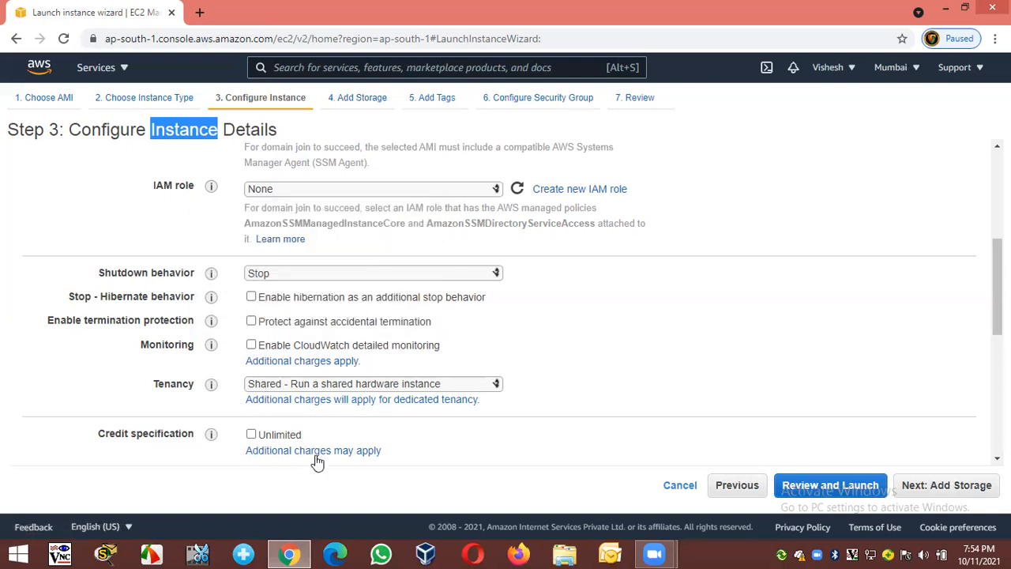
pyautogui.moveTo(294, 346); pyautogui.dragTo(352, 348)
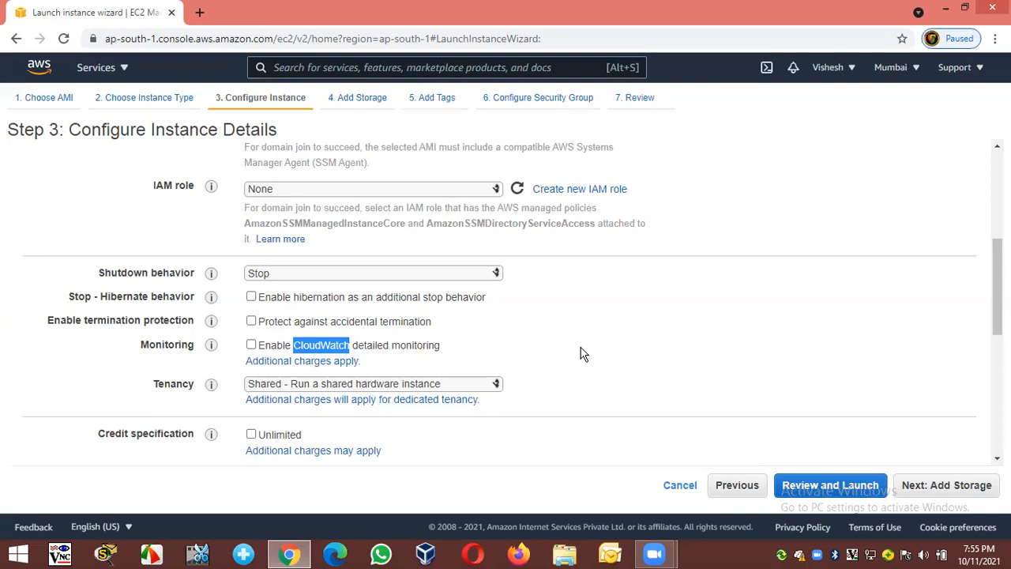
pyautogui.click(583, 353)
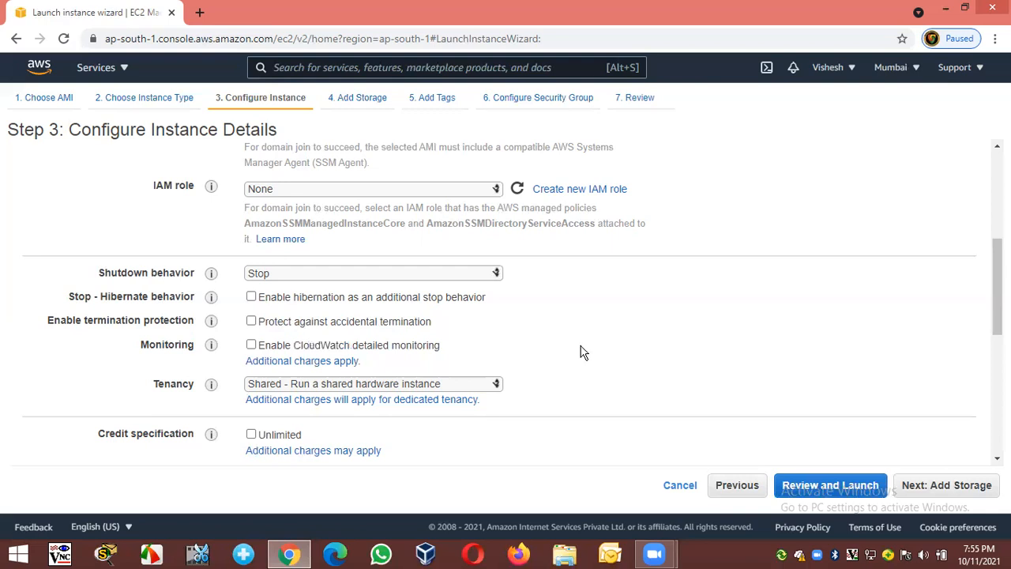
pyautogui.click(251, 346)
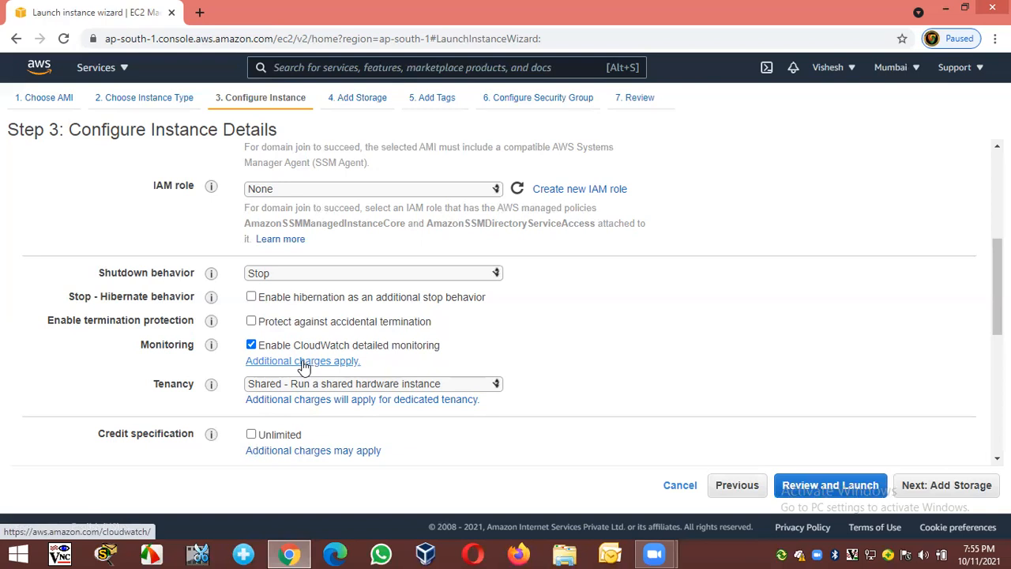
pyautogui.click(252, 346)
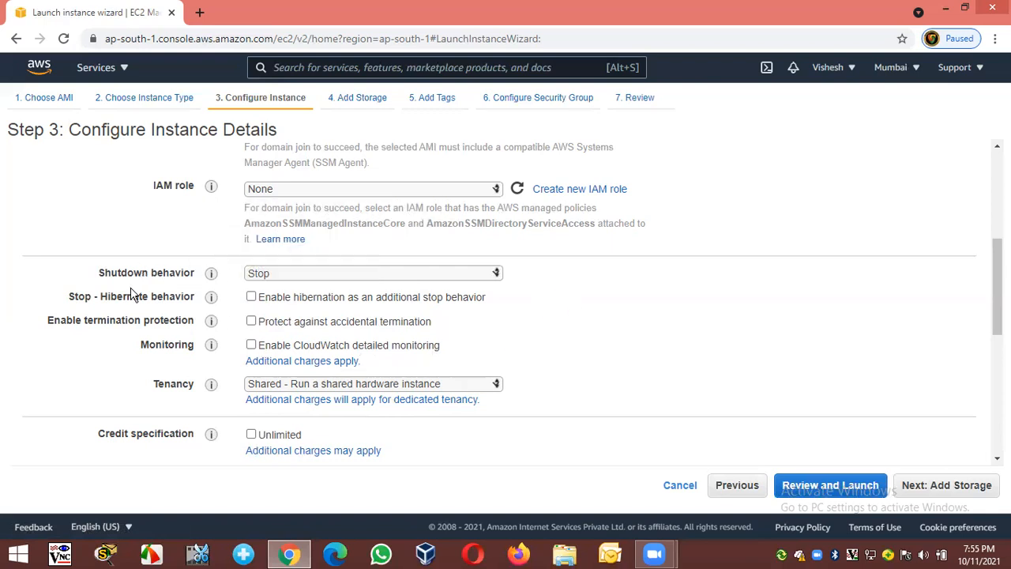
# Examine the Tenancy setting of the instance.
pyautogui.moveTo(153, 385); pyautogui.dragTo(195, 386)
pyautogui.click(183, 405)
pyautogui.moveTo(154, 386); pyautogui.dragTo(198, 388)
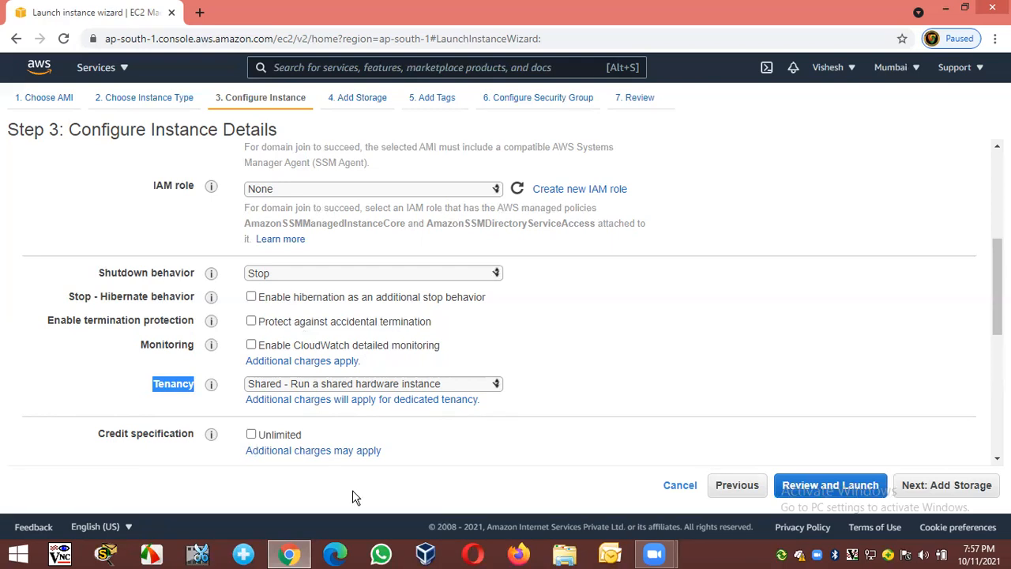
pyautogui.click(613, 384)
pyautogui.moveTo(152, 384); pyautogui.dragTo(193, 385)
# Try Dedicated - Run a Dedicated instance as the tenancy and return it to Shared - Run a shared hardware instance.
pyautogui.click(278, 386)
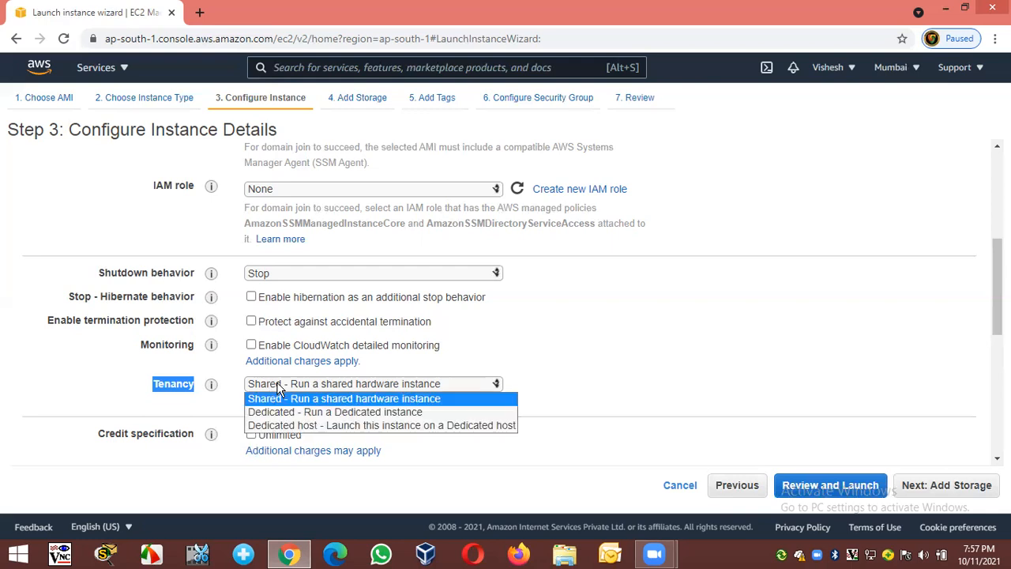
pyautogui.click(315, 416)
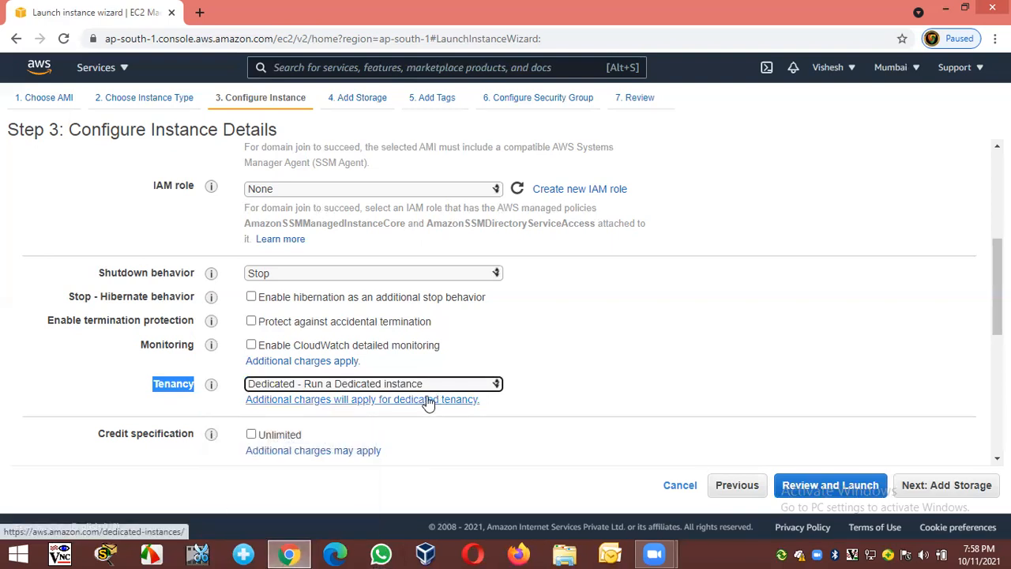
pyautogui.click(267, 422)
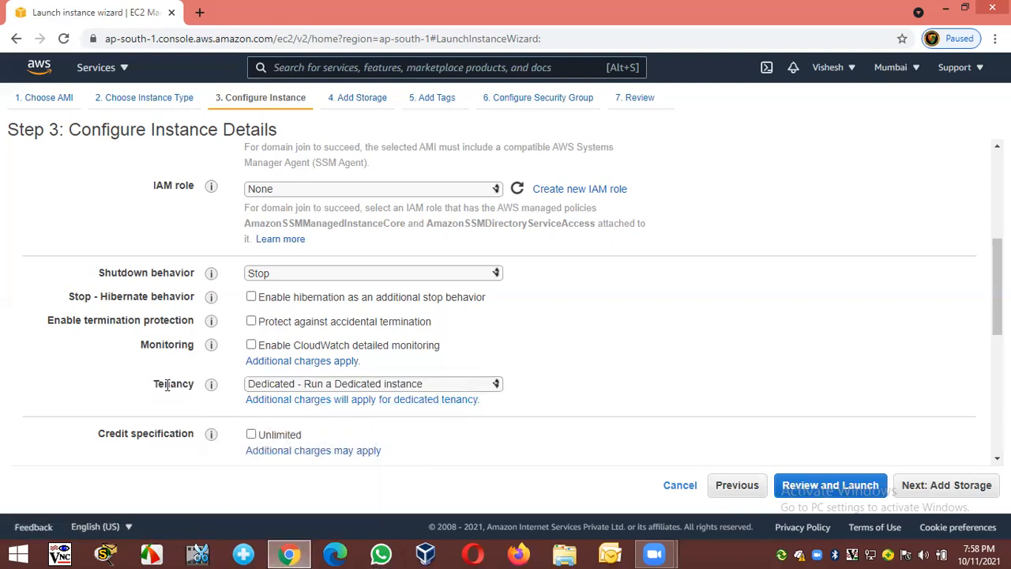
pyautogui.click(267, 387)
pyautogui.click(267, 399)
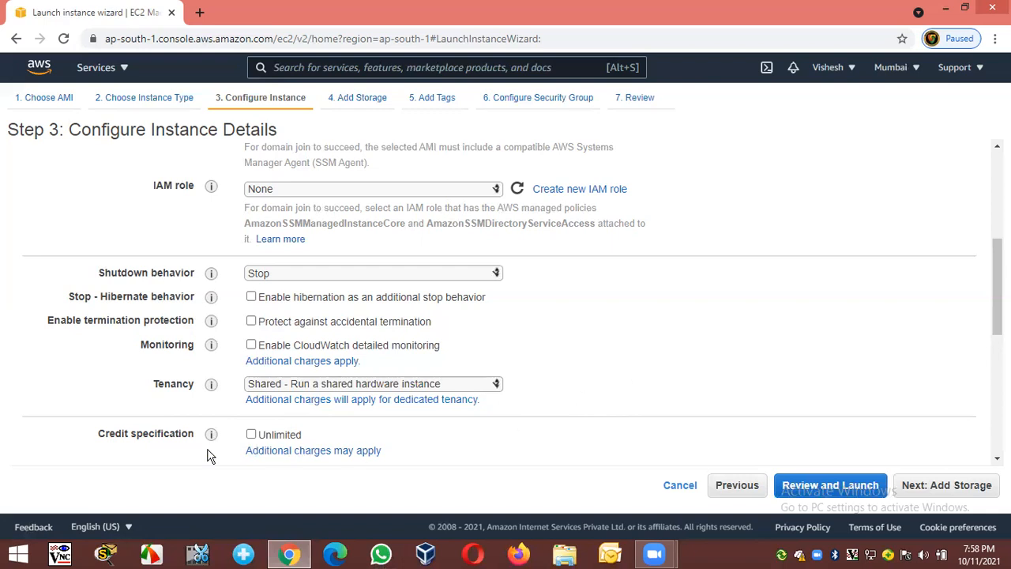
# Examine the Credit specification setting of the instance.
pyautogui.scroll(-2, 148, 396)
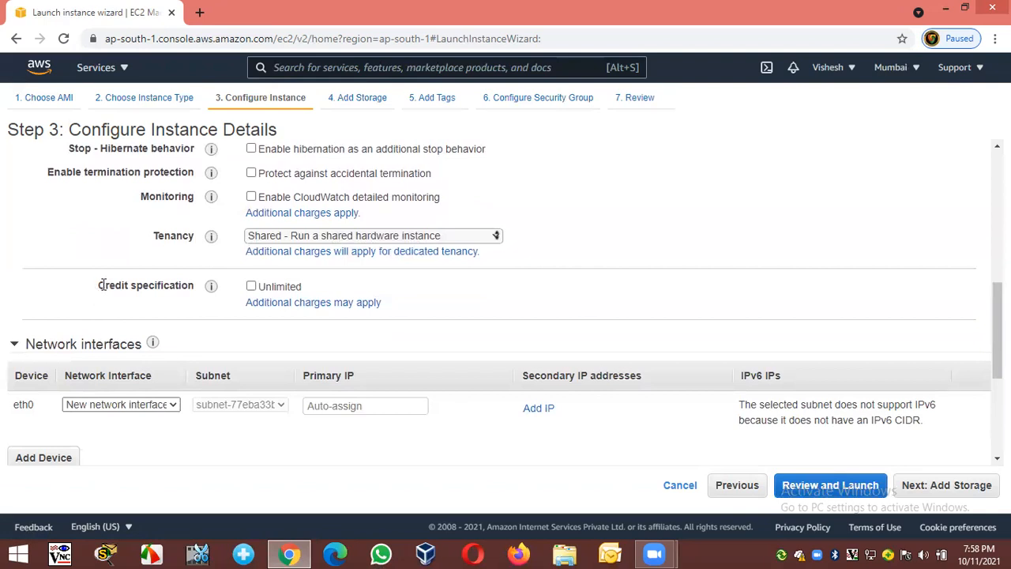
pyautogui.moveTo(101, 287); pyautogui.dragTo(196, 286)
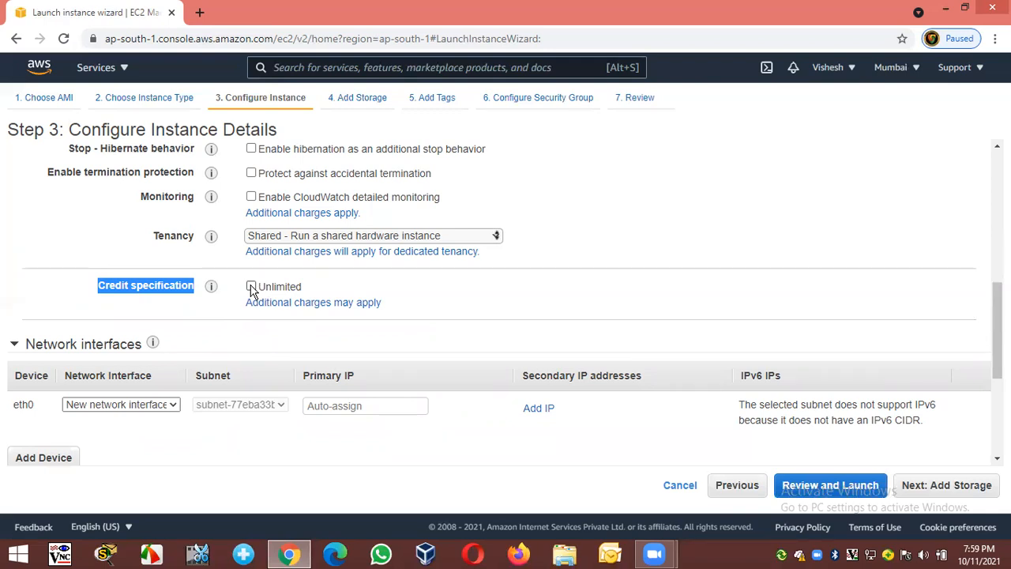
pyautogui.click(610, 287)
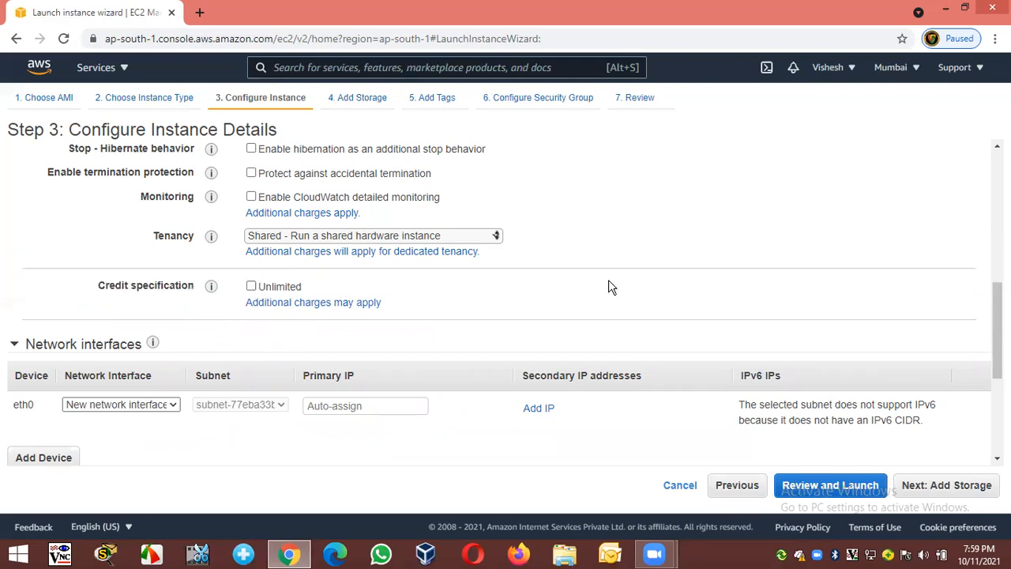